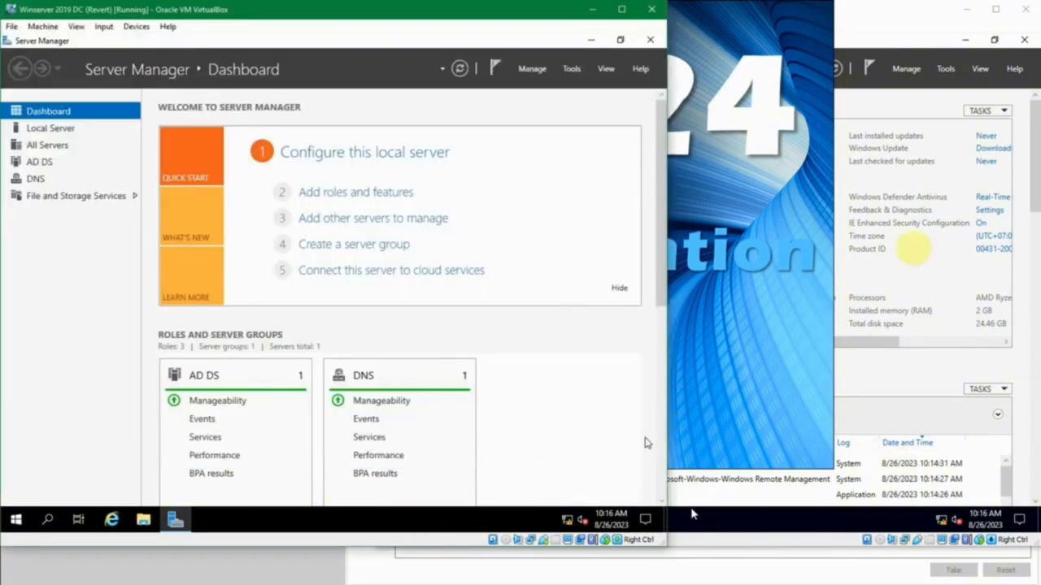
Step: Compare the Local Server properties of the domain controller JKT-DC1 and the member server JKT-SVR1
click(881, 18)
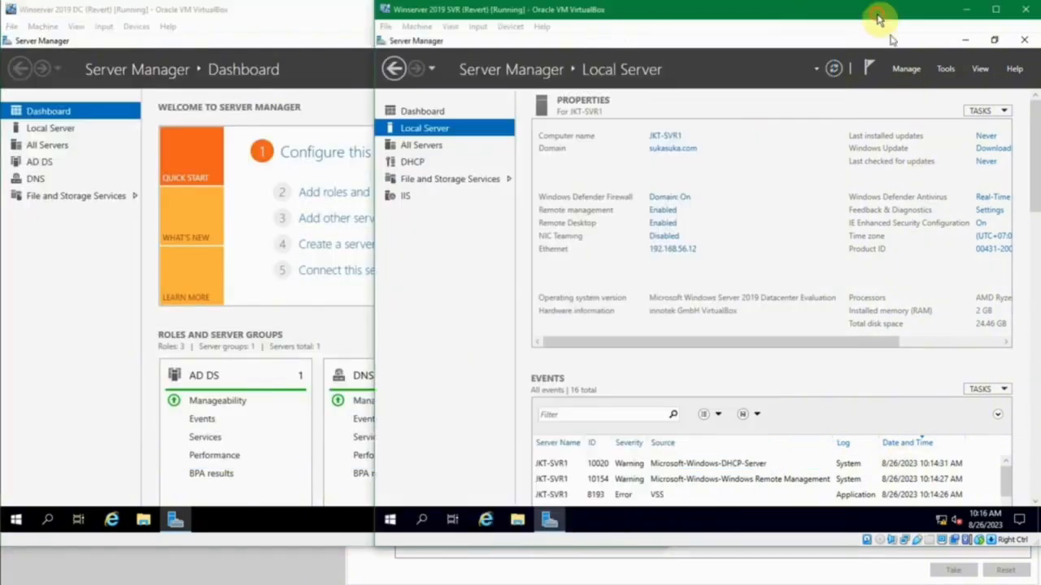
click(336, 21)
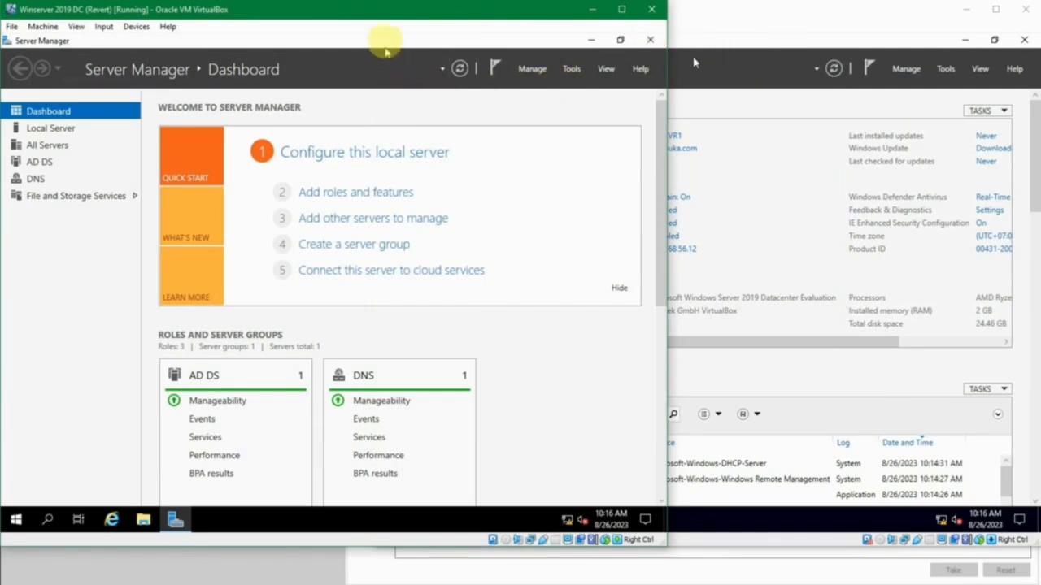
click(389, 36)
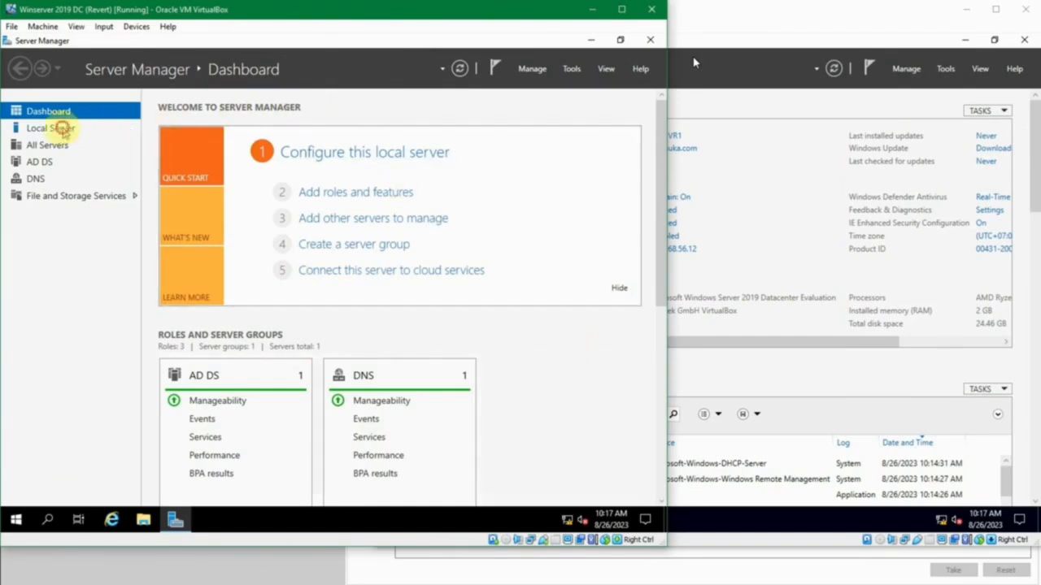
click(62, 130)
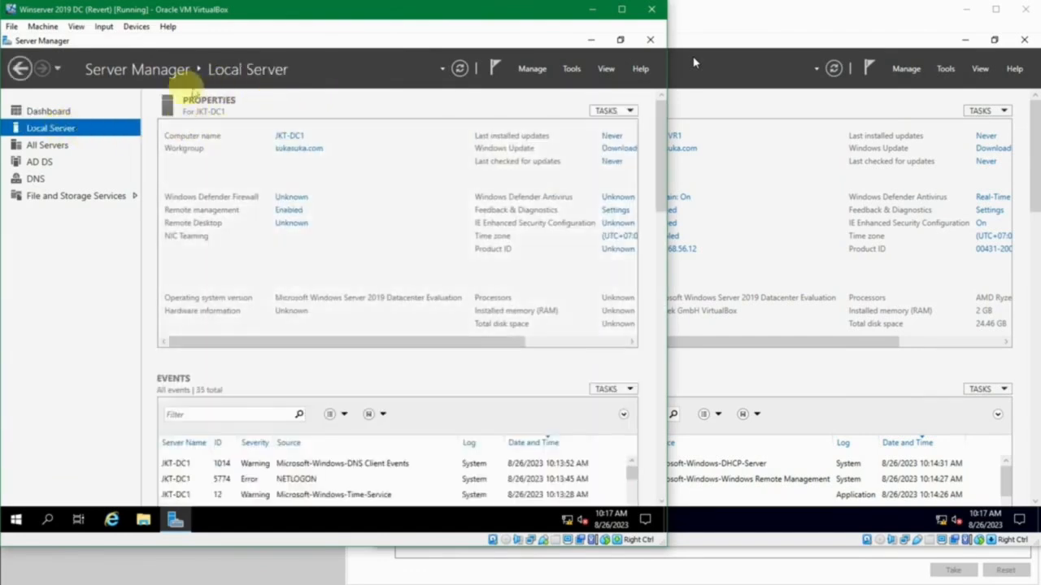
click(732, 62)
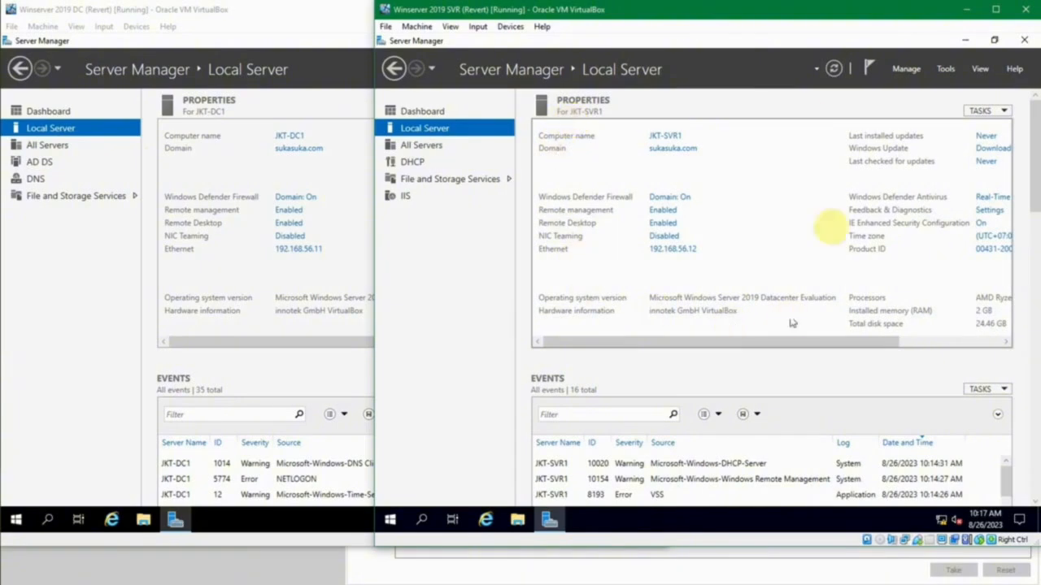
click(269, 49)
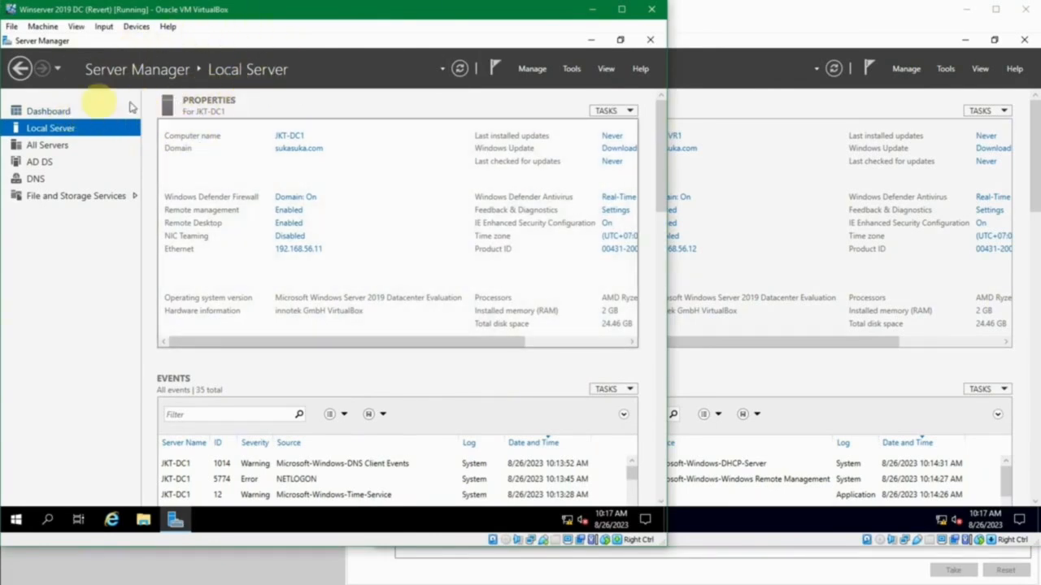
Step: Check which machines the domain controller's All Servers list manages, comparing it with the JKT-SVR1 machine
click(46, 144)
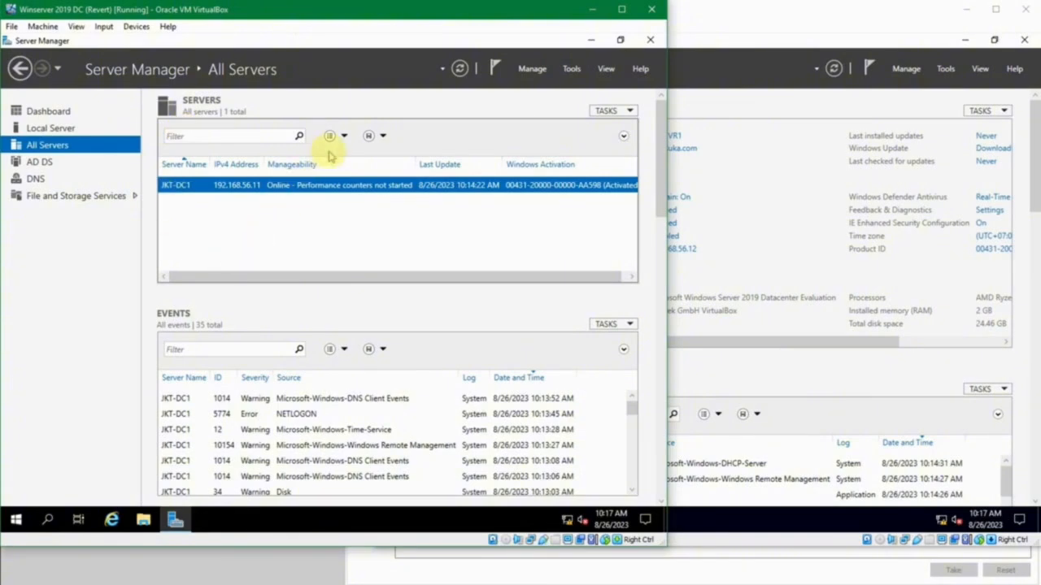
click(287, 209)
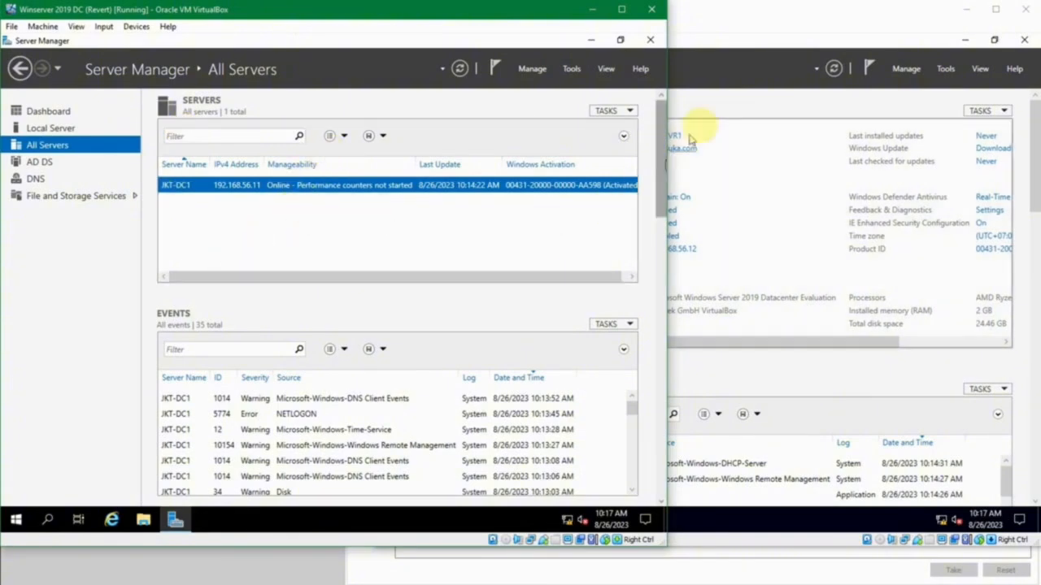
click(725, 108)
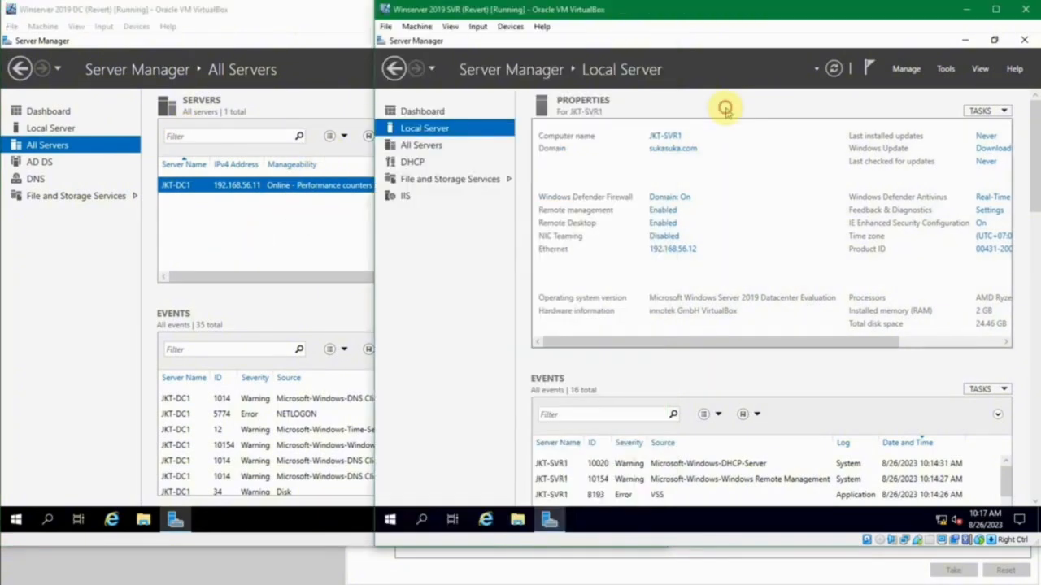
click(279, 210)
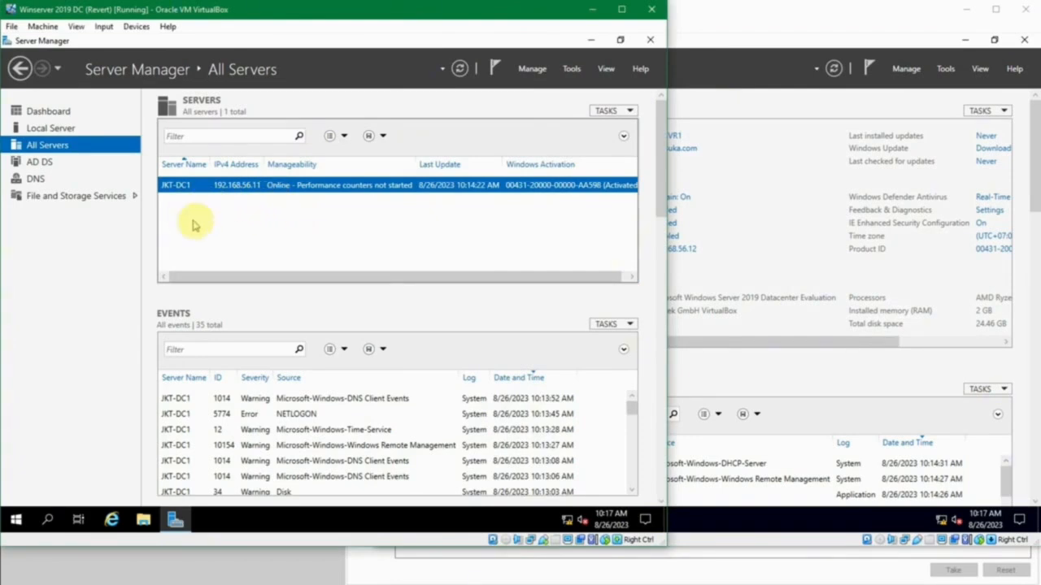
Step: Start adding servers on the domain controller and search the sukasuka Active Directory domain for all computers
click(65, 113)
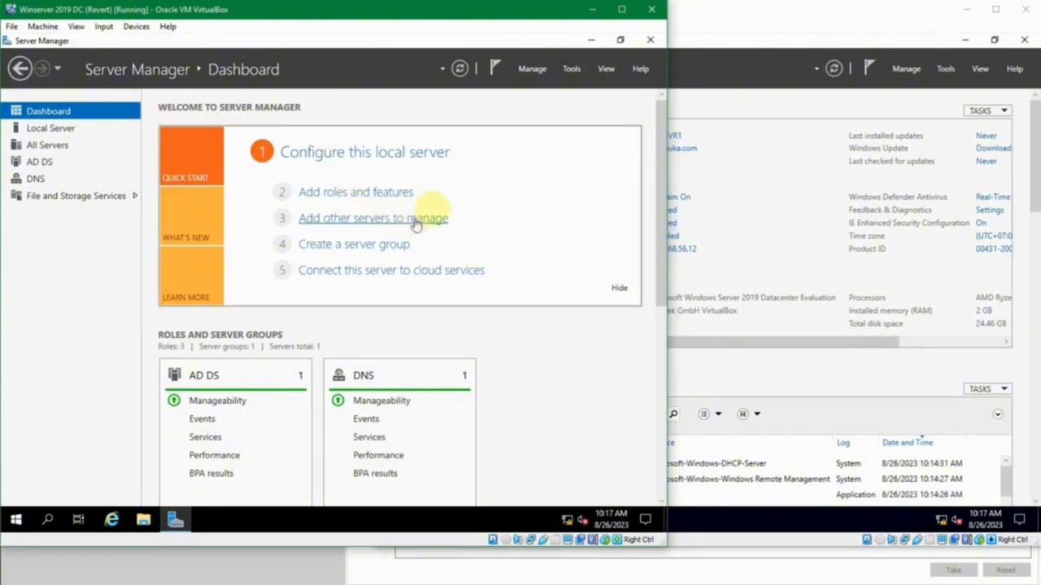
click(531, 71)
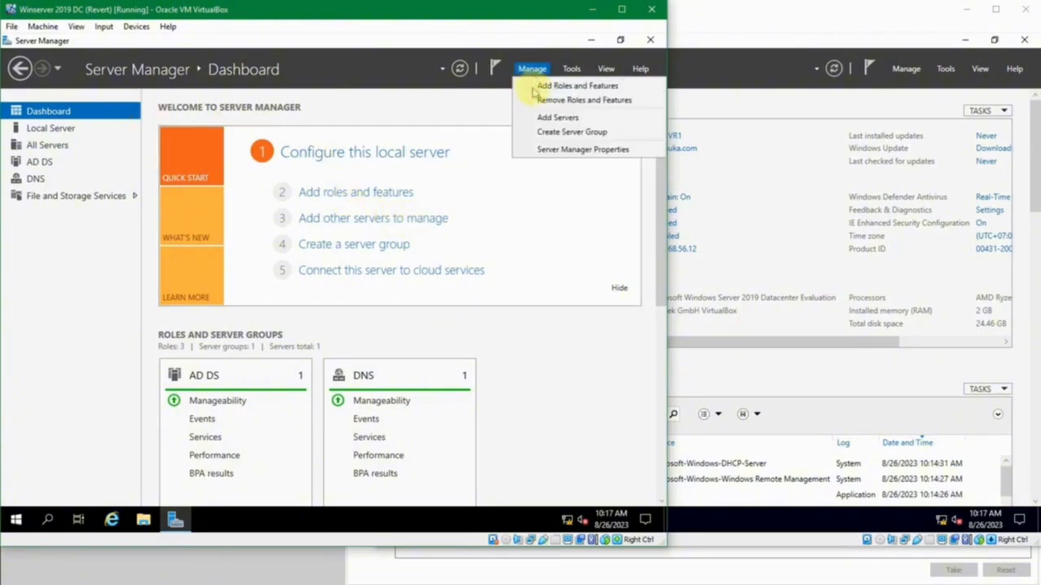
click(537, 119)
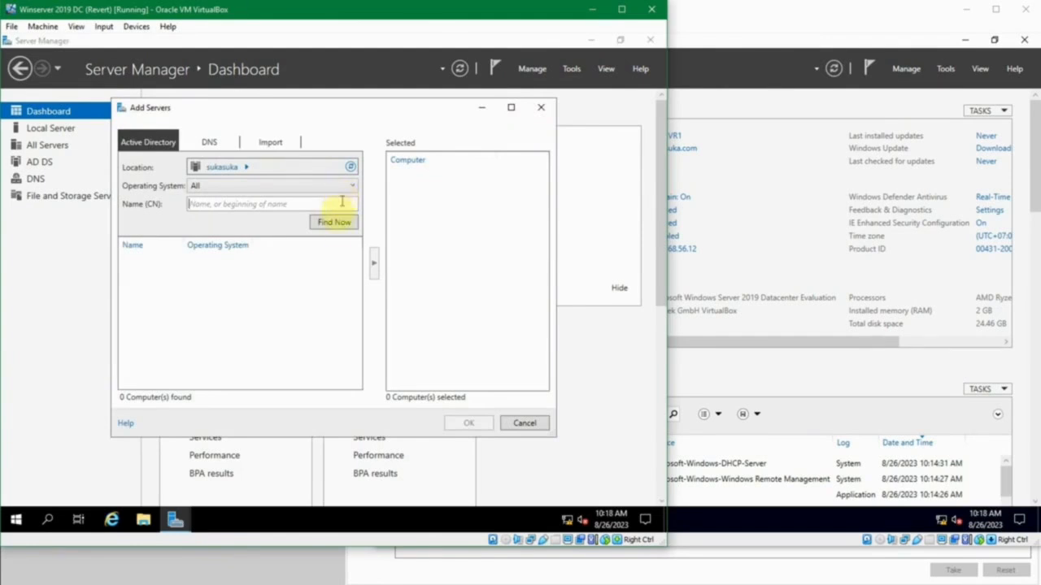
click(334, 225)
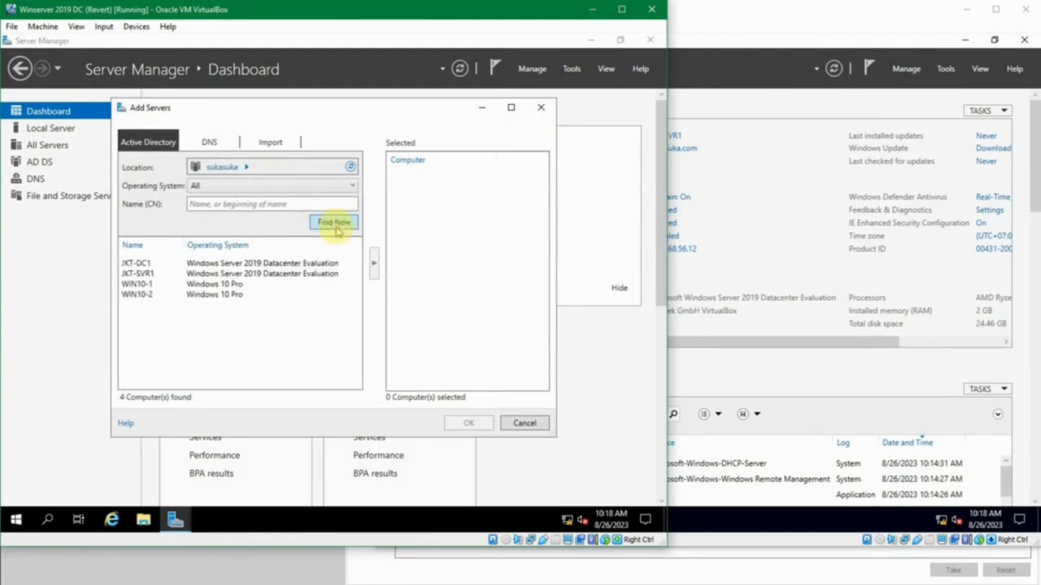
Step: Add JKT-DC1 and JKT-SVR1 to the domain controller's managed servers and confirm the selection
click(250, 263)
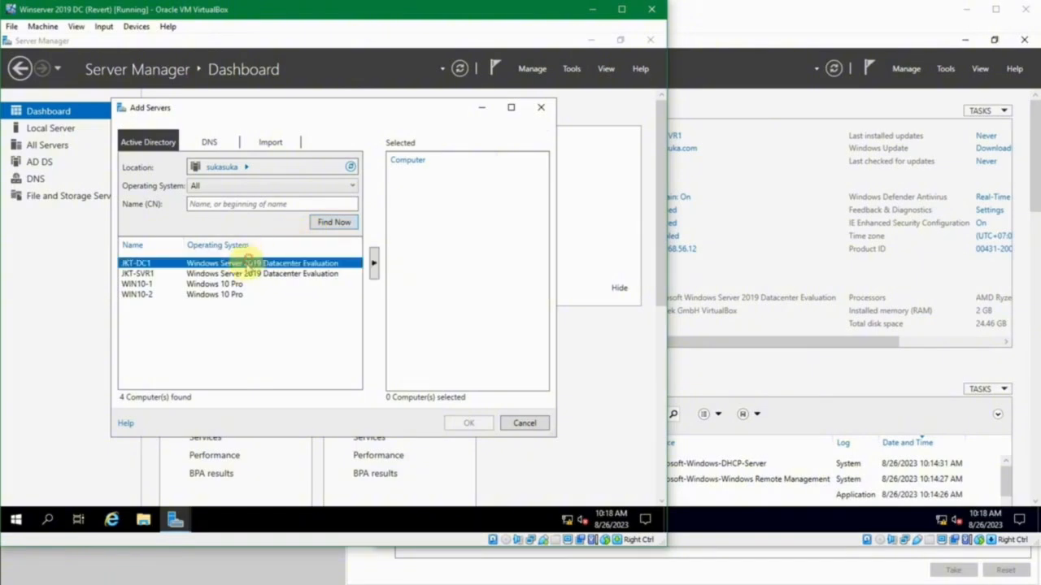
ctrl+click(290, 275)
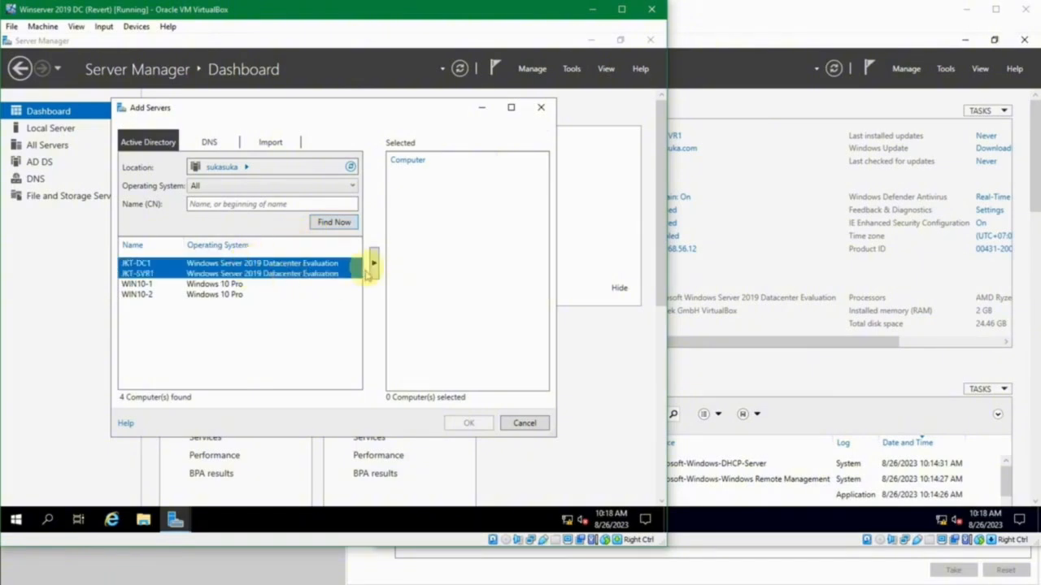
click(372, 264)
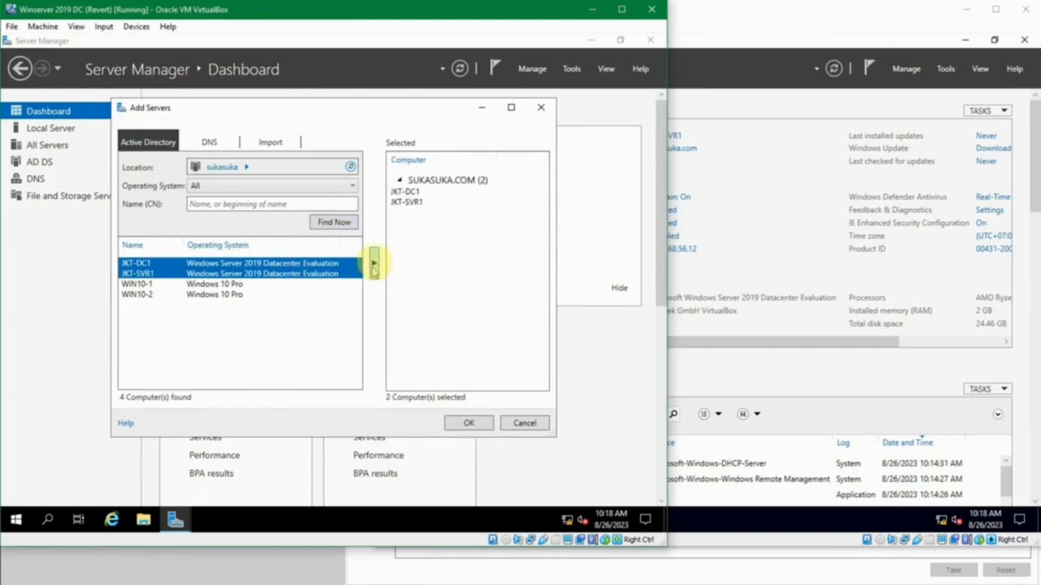
click(409, 191)
click(414, 202)
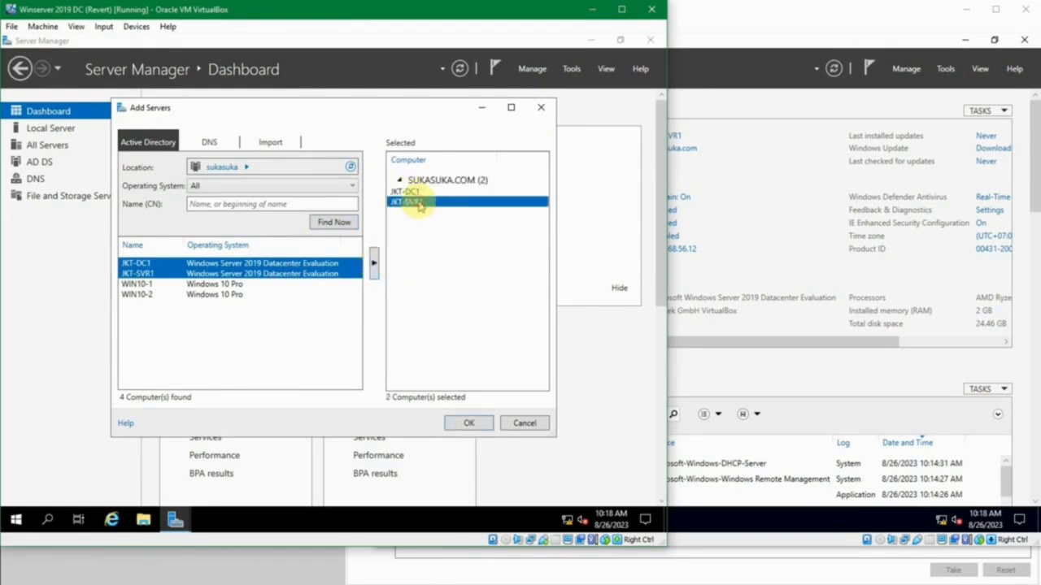
click(468, 423)
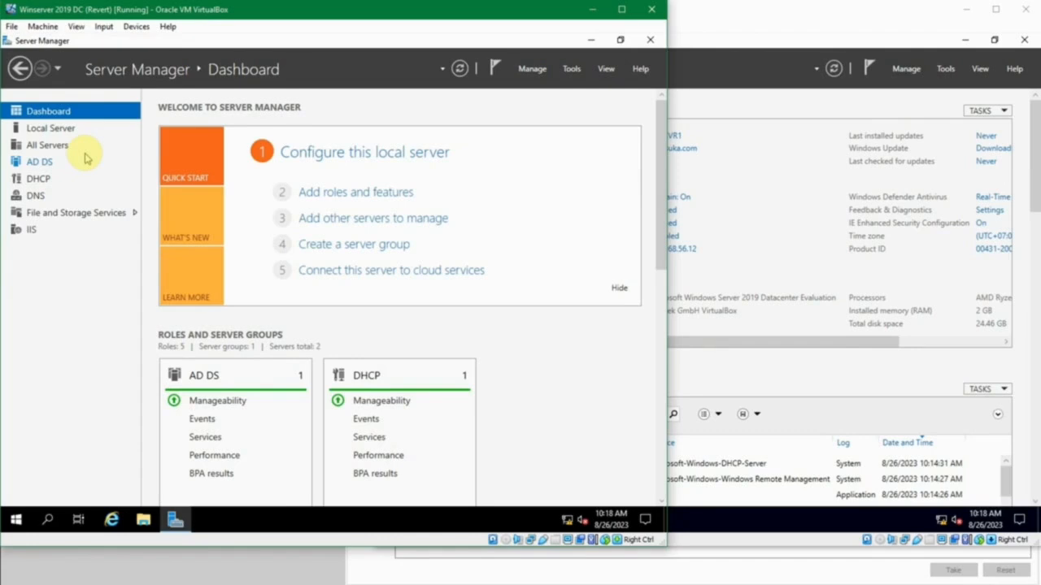
Step: Examine which server hosts the AD DS, DHCP, DNS and IIS roles, and view JKT-SVR1 among all servers
click(34, 167)
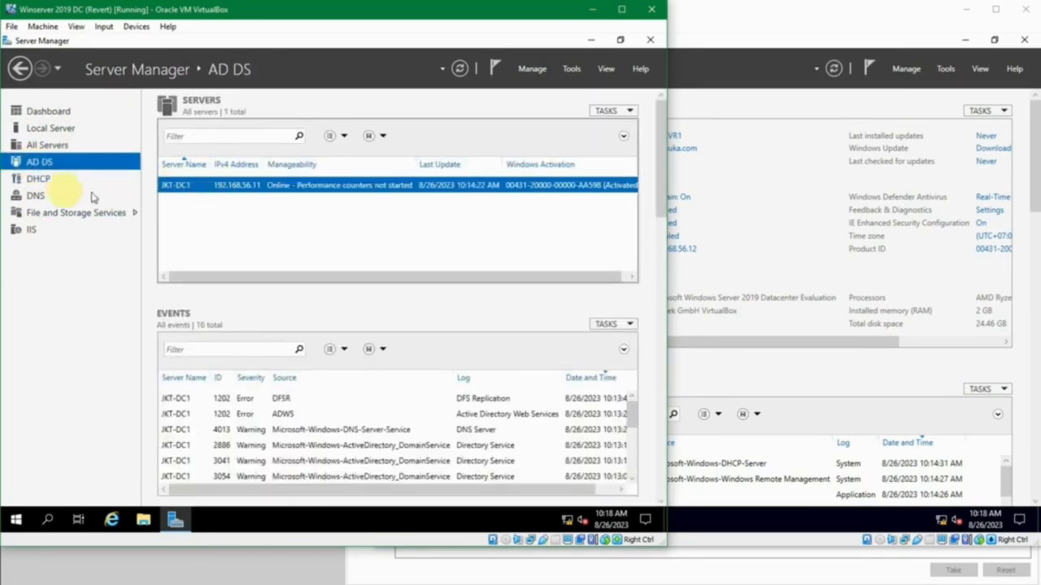
click(49, 181)
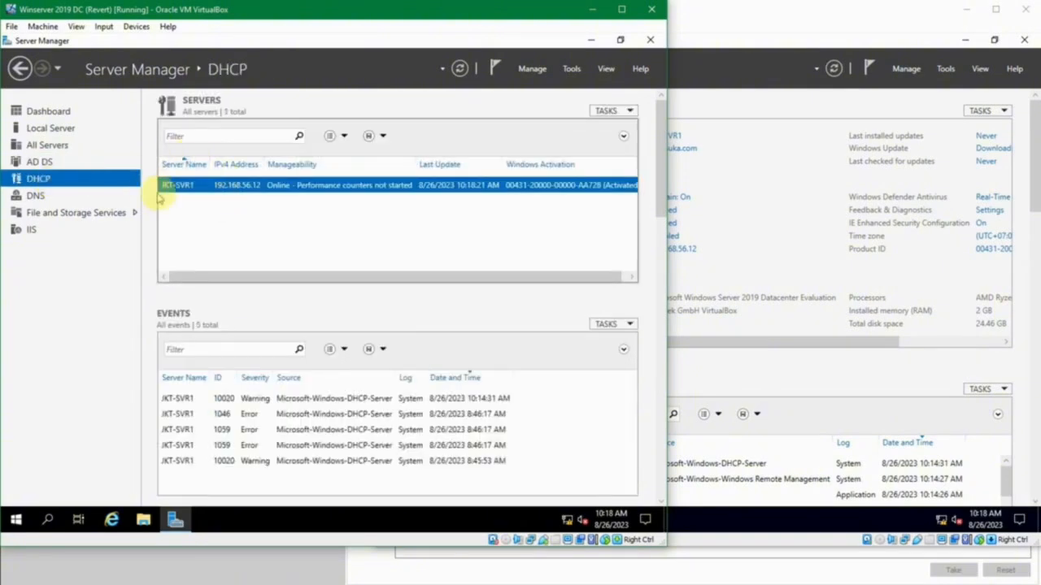
click(31, 196)
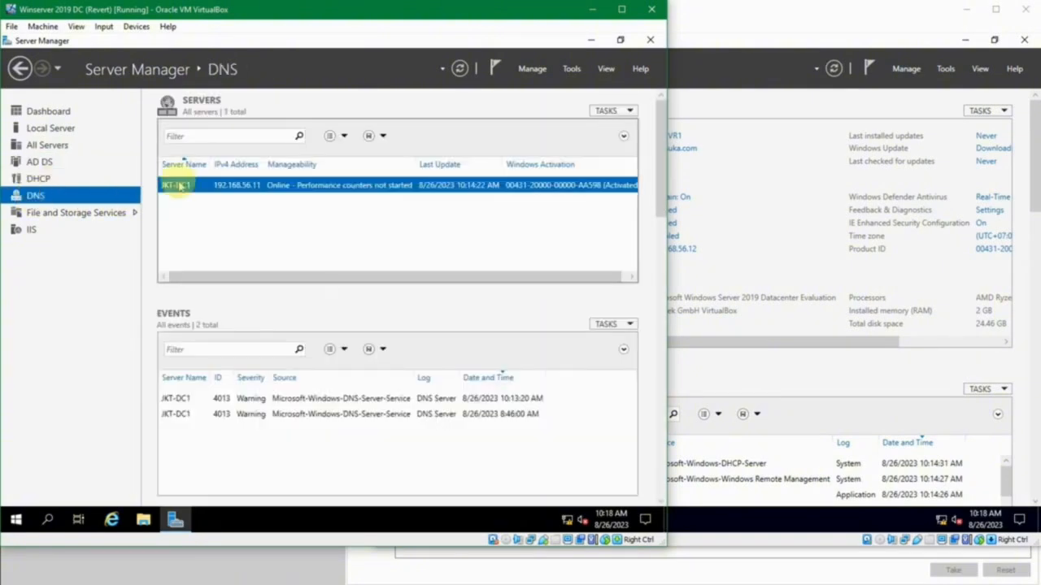
click(36, 229)
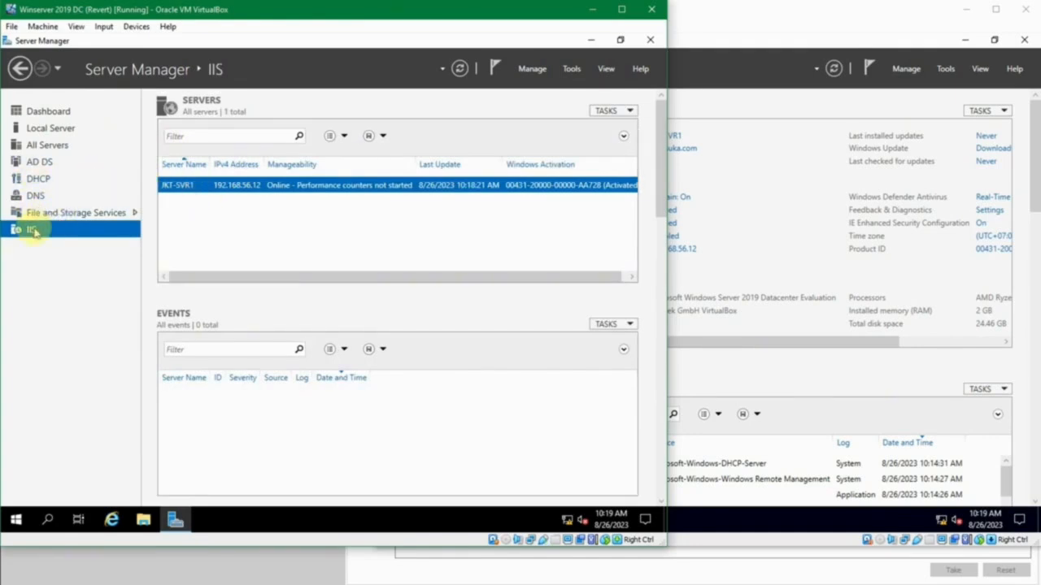
click(59, 146)
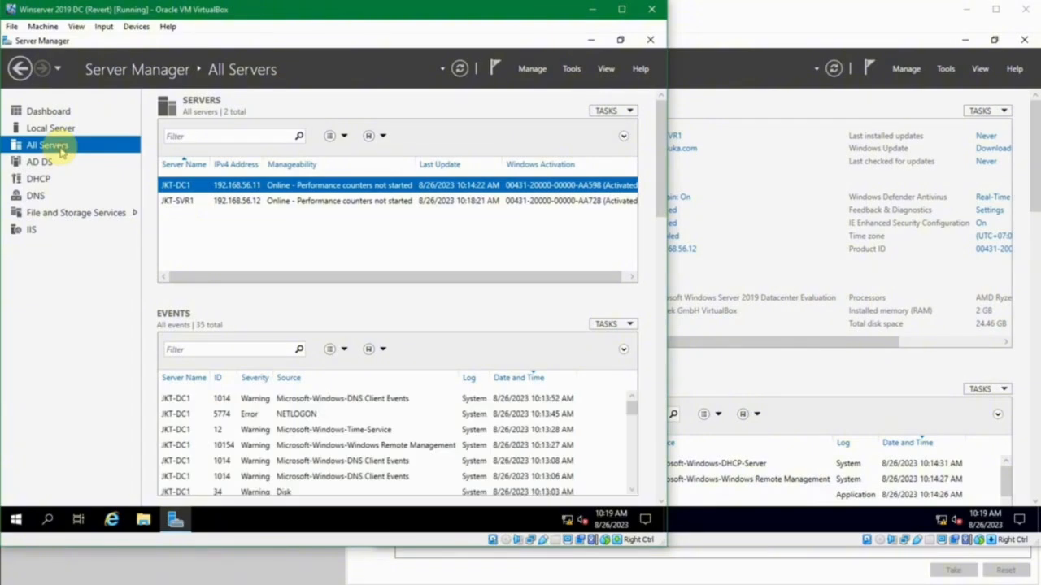
click(219, 202)
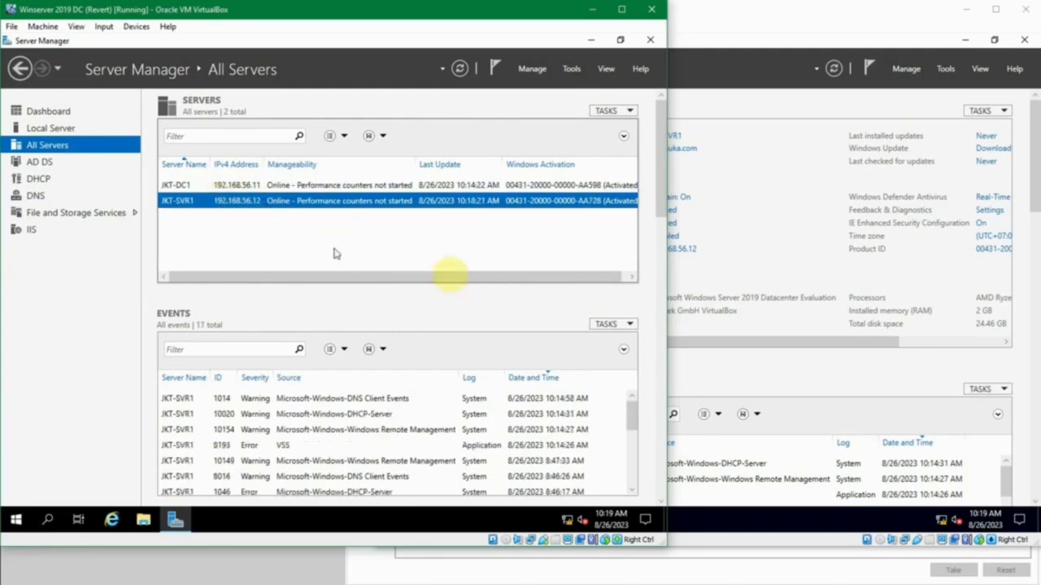
Step: Examine the dashboard's role and server group tiles, from AD DS down to Local Server and All Servers
click(105, 117)
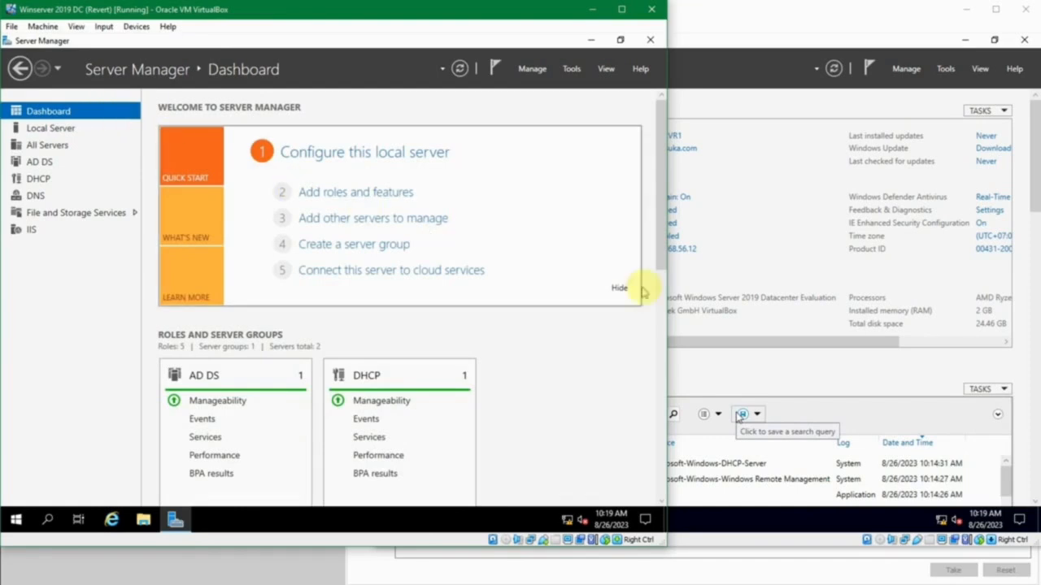
click(663, 187)
drag(663, 183, 663, 250)
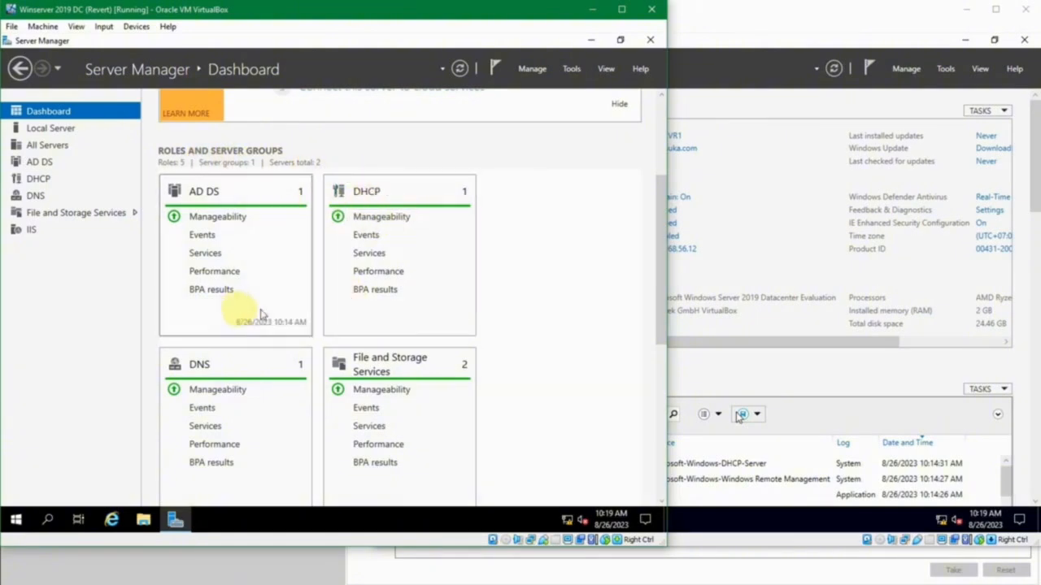
scroll(585, 332, down, 1)
scroll(588, 333, down, 1)
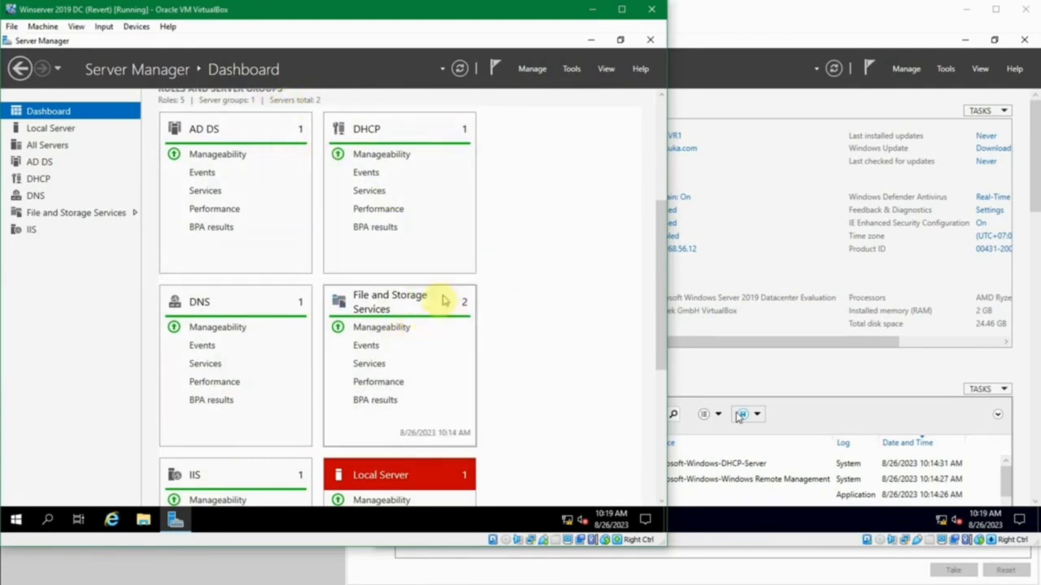
scroll(302, 344, down, 2)
scroll(286, 368, down, 1)
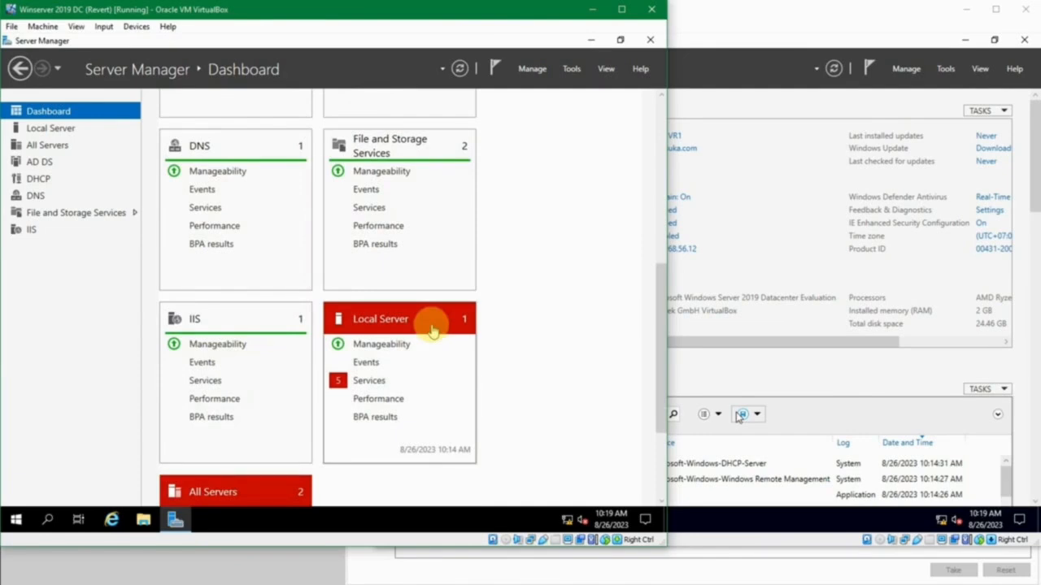
scroll(434, 334, down, 1)
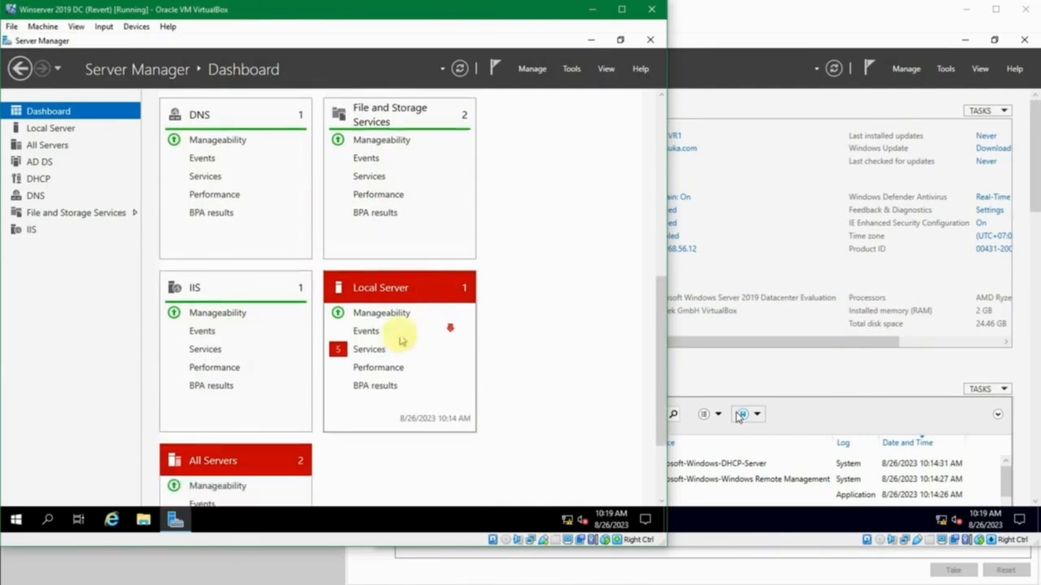
scroll(371, 355, down, 1)
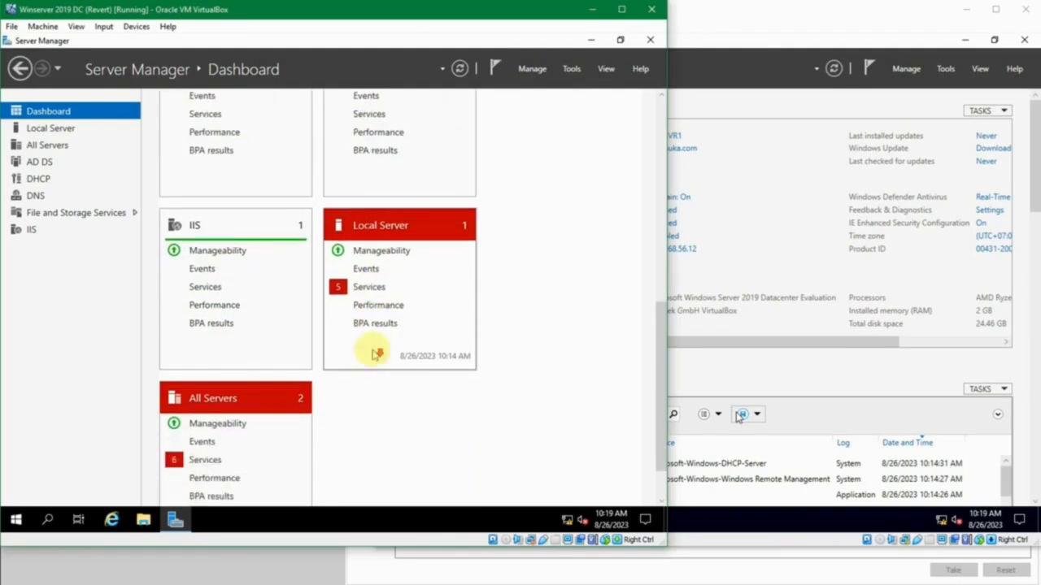
scroll(288, 411, down, 1)
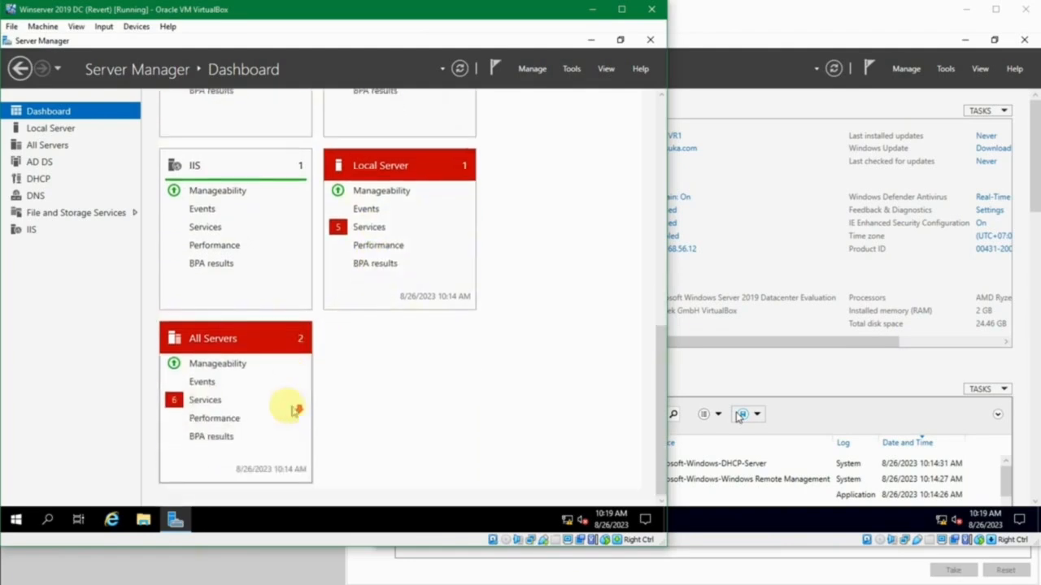
Step: Open the All Servers services details, start all five stopped services on JKT-DC1, and close the details
click(221, 401)
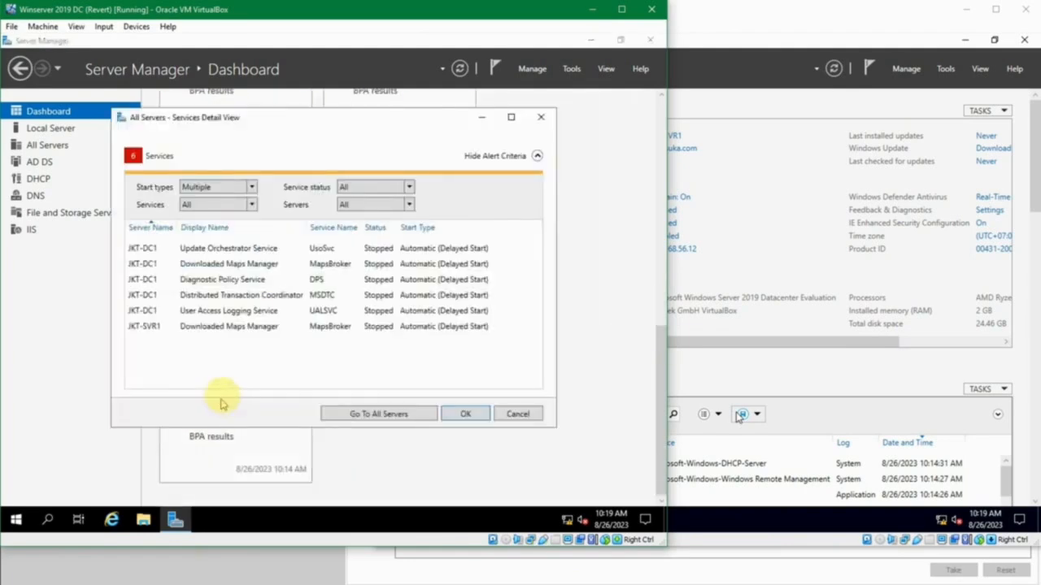
click(291, 253)
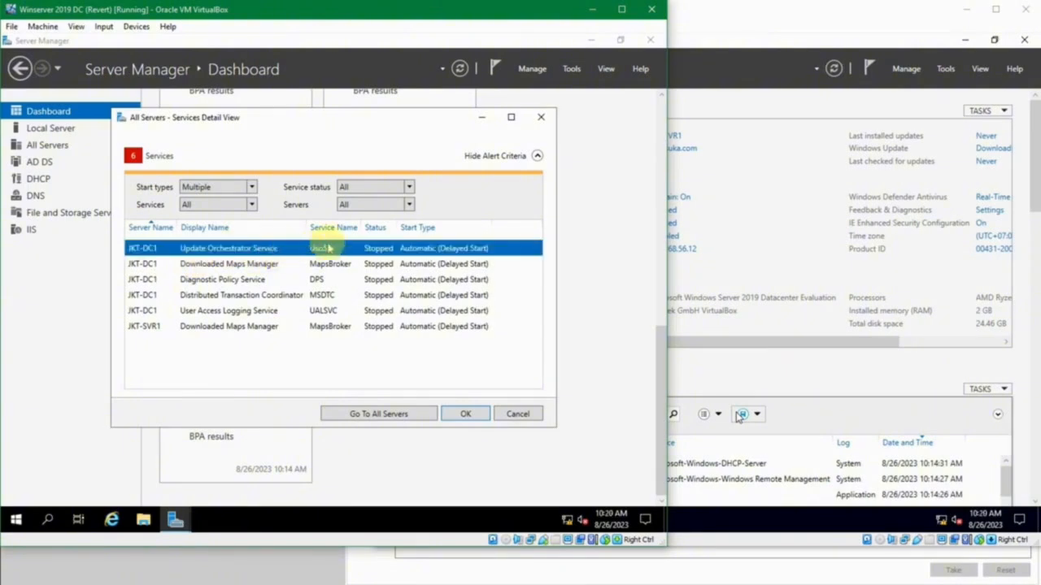
click(290, 264)
right_click(376, 250)
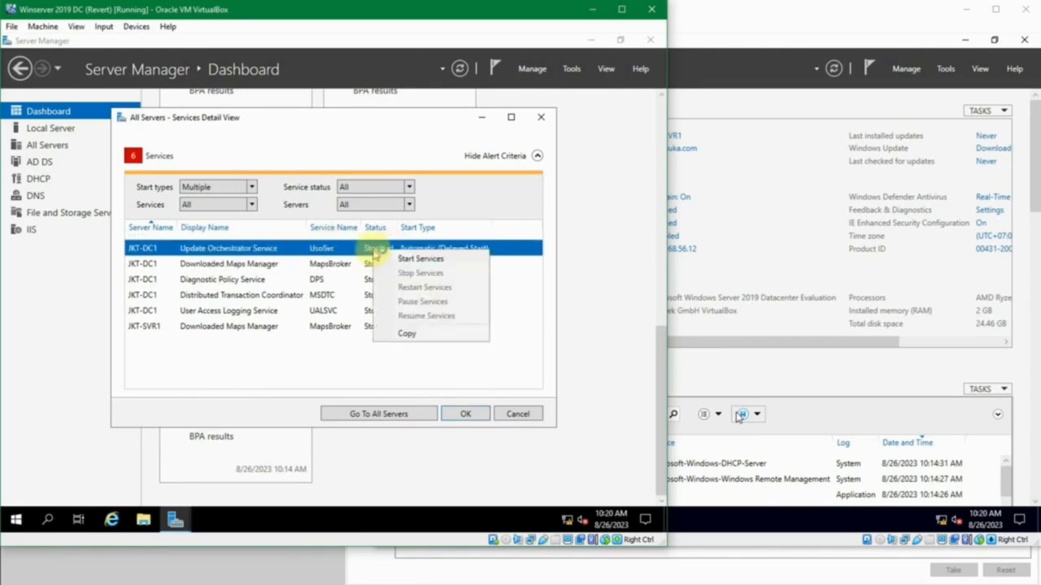
click(354, 266)
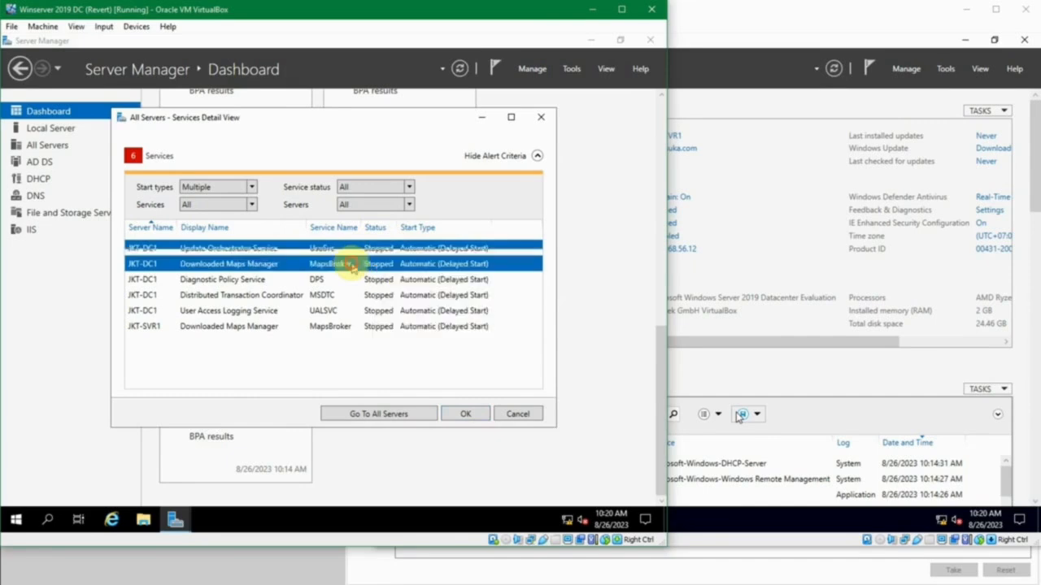
click(374, 249)
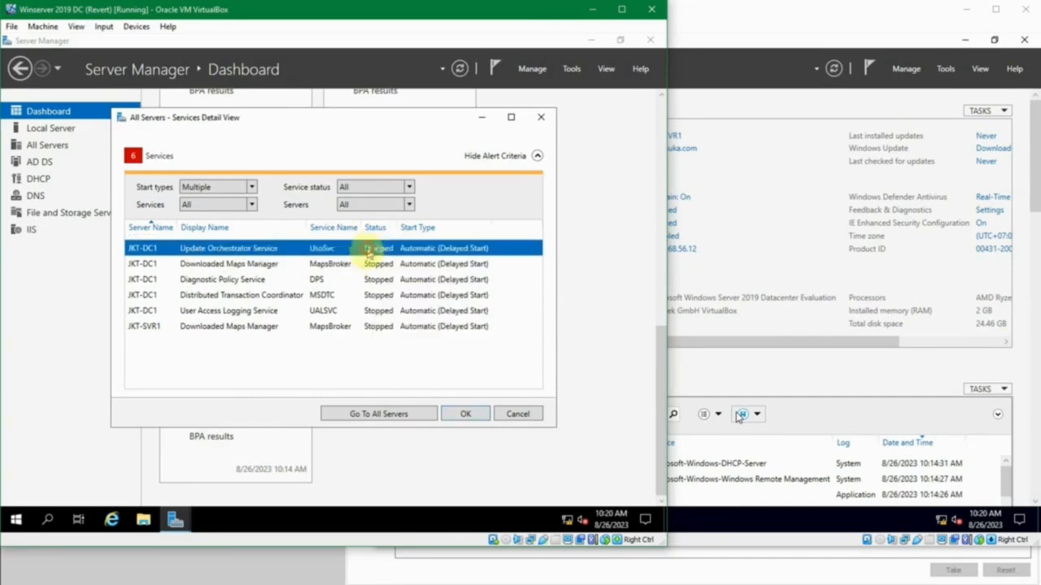
shift+click(387, 315)
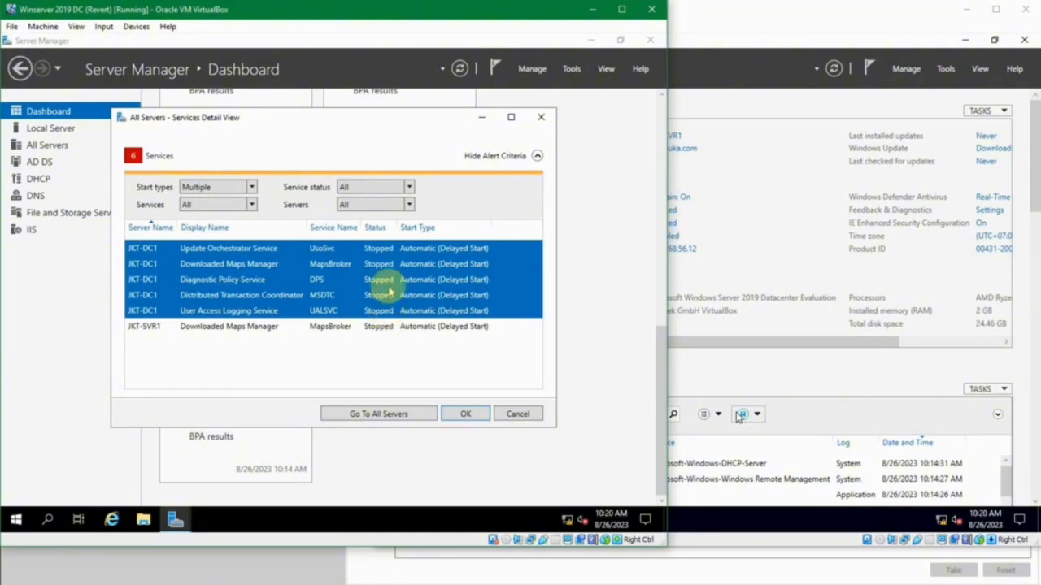
right_click(389, 287)
click(417, 296)
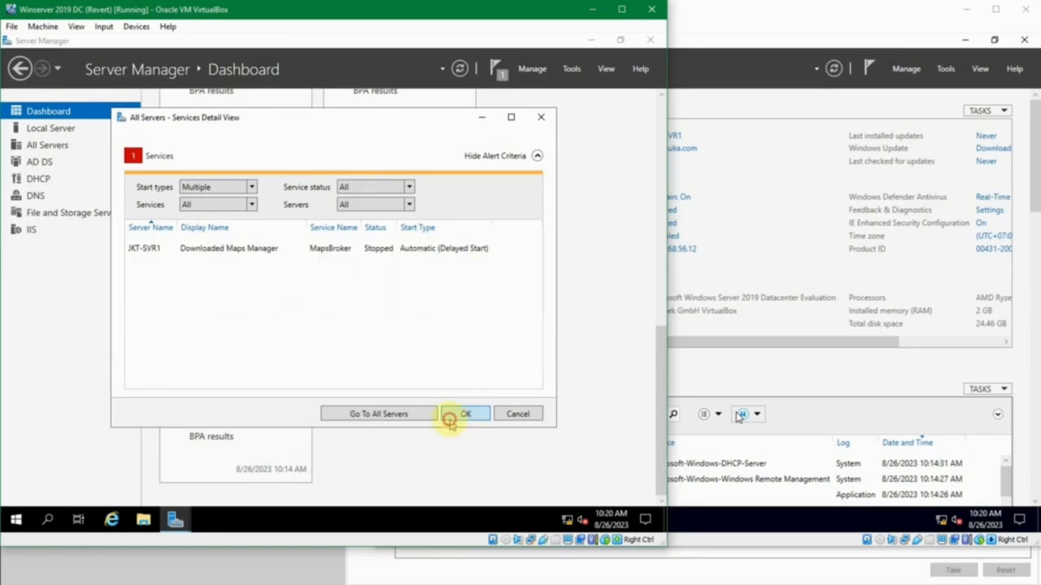
click(463, 414)
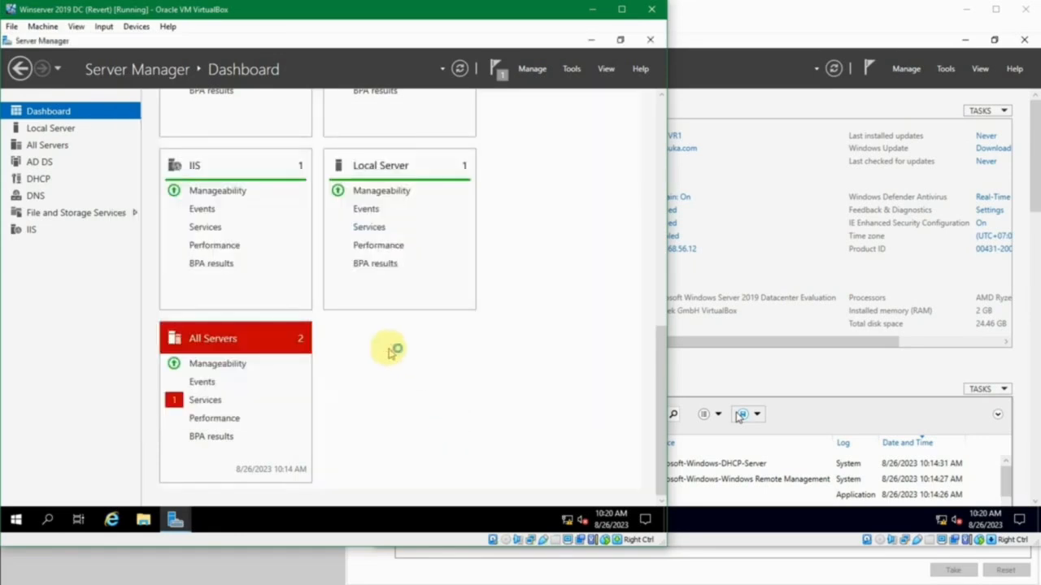
Step: Start the stopped Downloaded Maps Manager service on JKT-SVR1 from the All Servers services details and close them
click(205, 400)
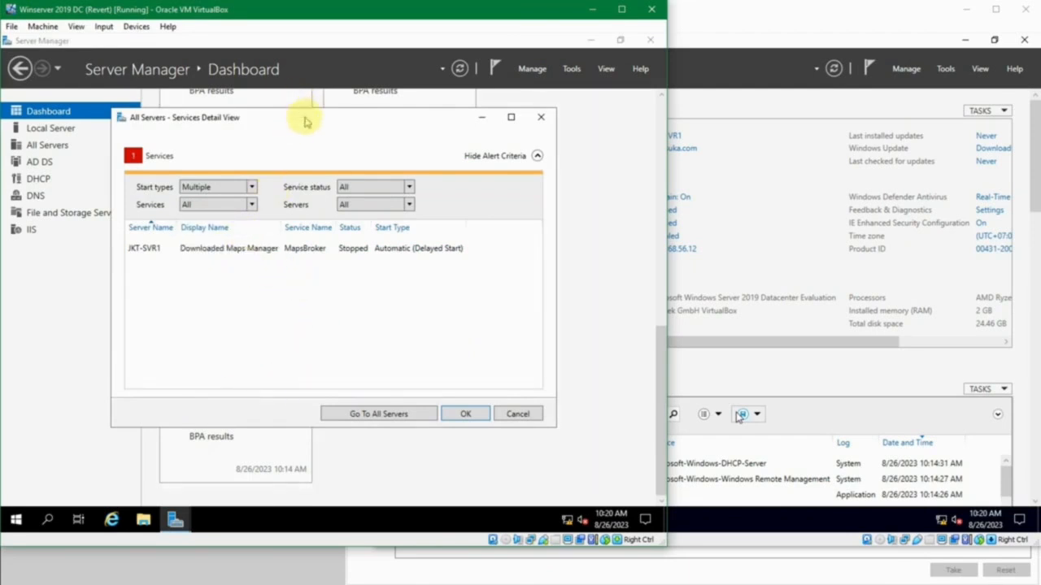
drag(304, 120, 343, 118)
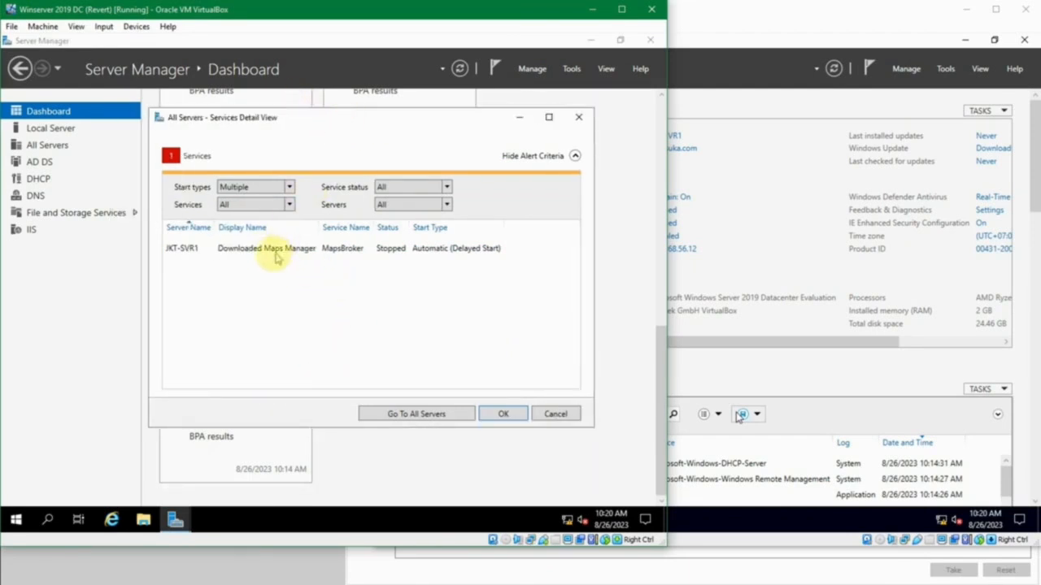
click(202, 248)
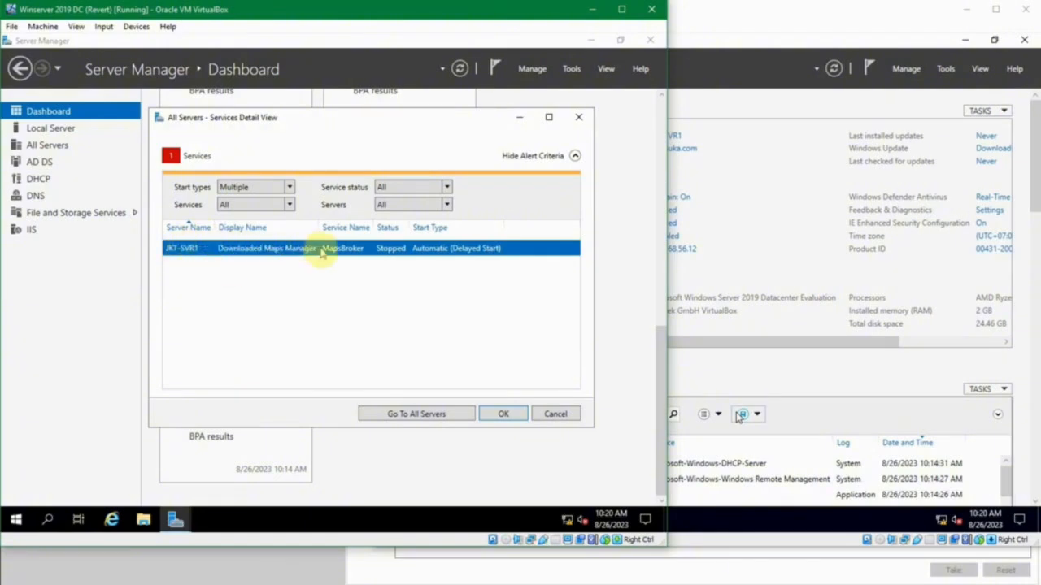
right_click(402, 253)
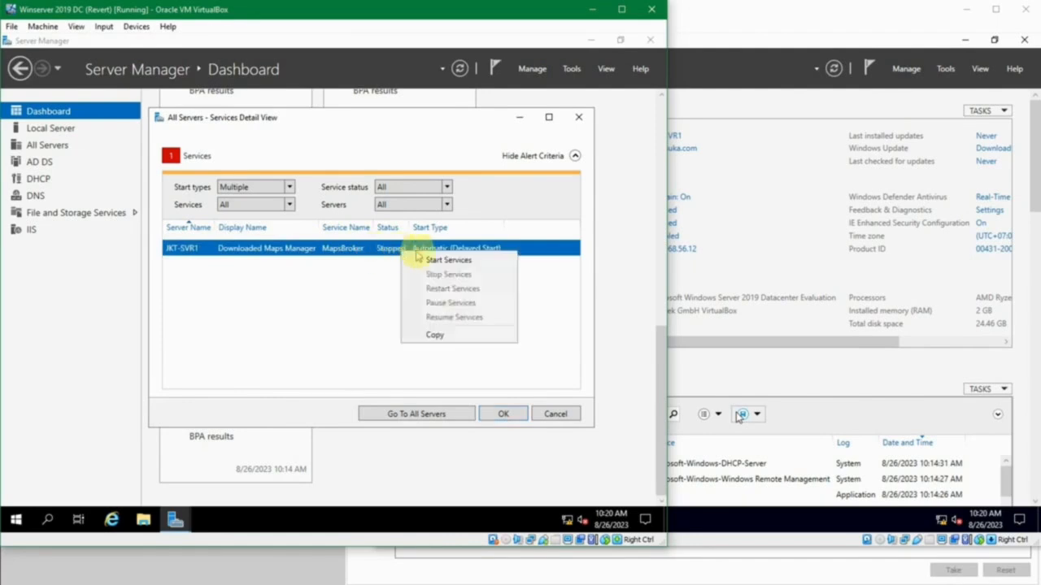
click(433, 260)
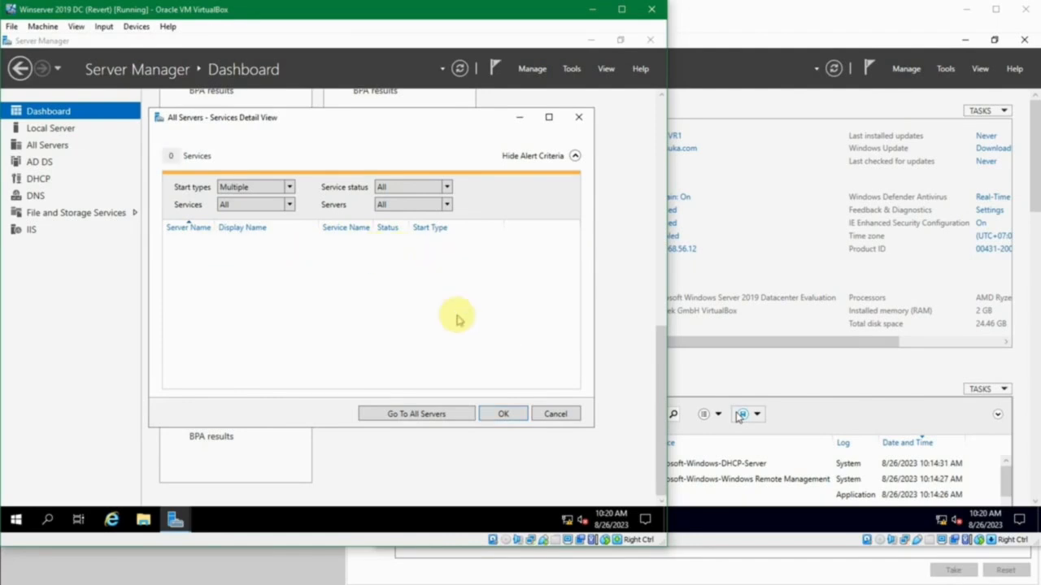
click(503, 414)
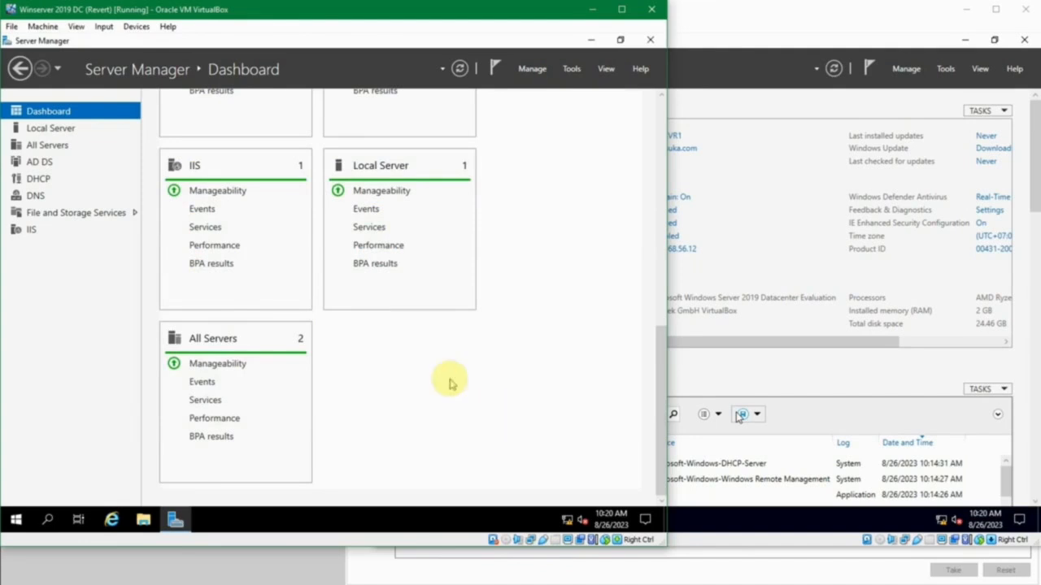
Step: Examine the status of all role and server group tiles on the dashboard, from AD DS down to All Servers
scroll(451, 382, up, 5)
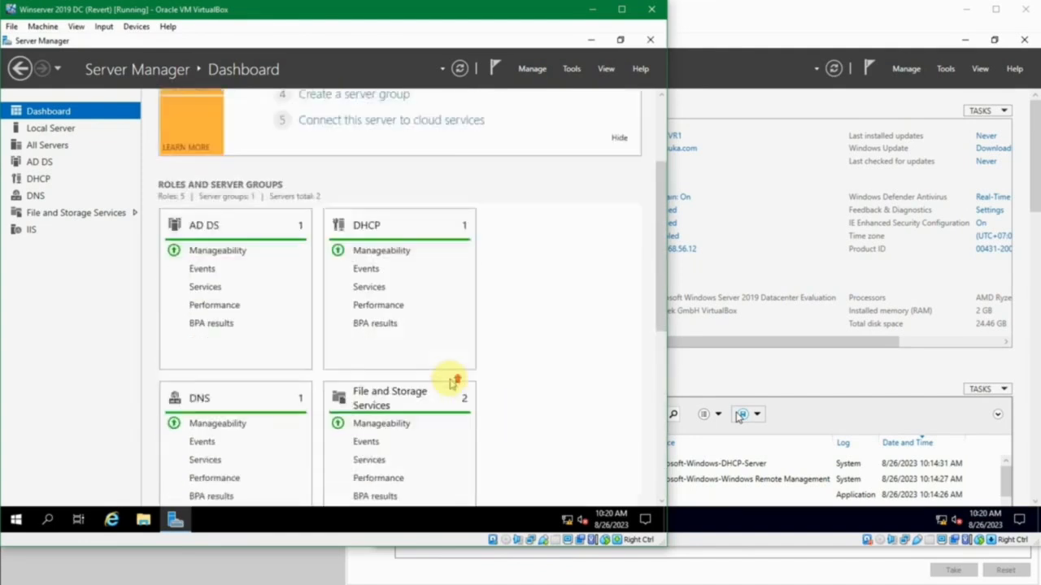
scroll(452, 382, up, 3)
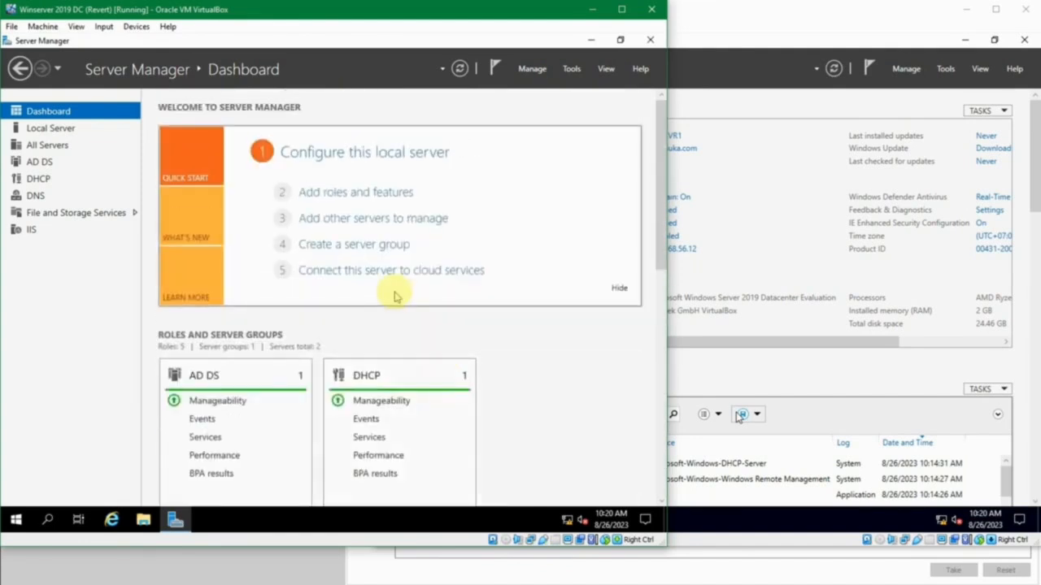
scroll(483, 309, down, 1)
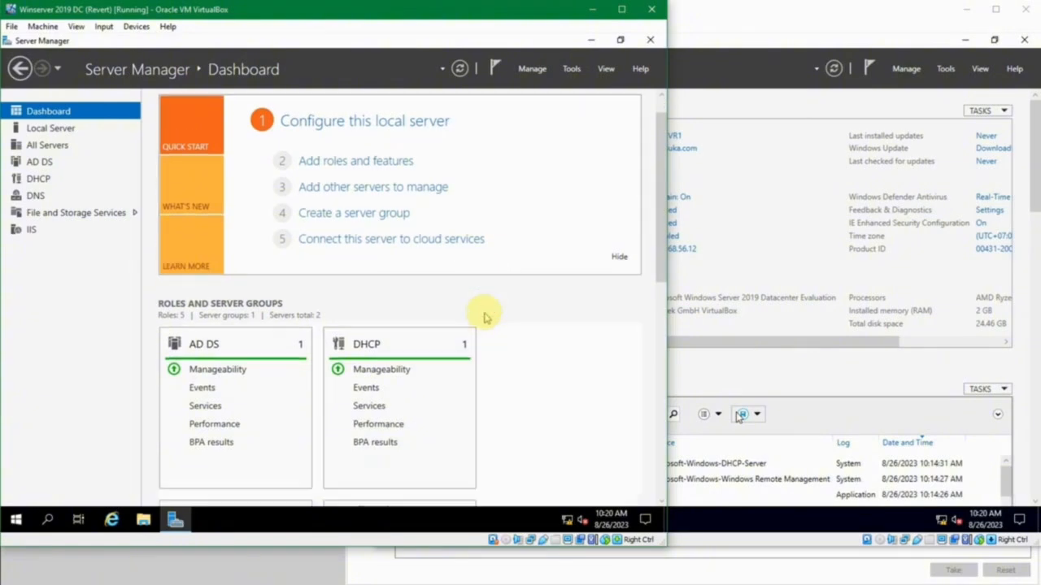
scroll(485, 317, down, 1)
scroll(486, 311, down, 3)
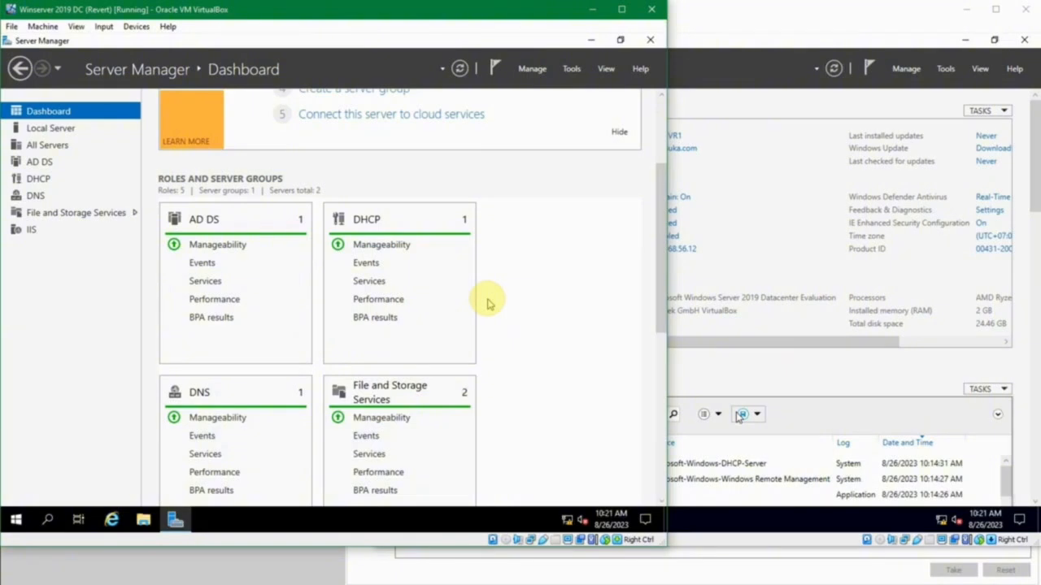
scroll(488, 302, down, 3)
scroll(488, 303, up, 6)
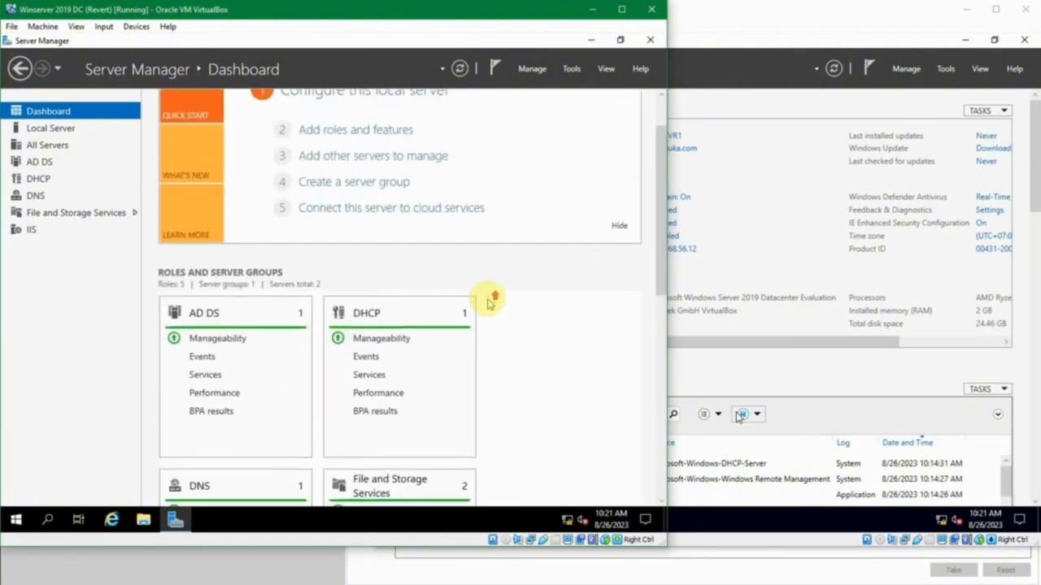
scroll(488, 303, down, 4)
scroll(488, 303, down, 6)
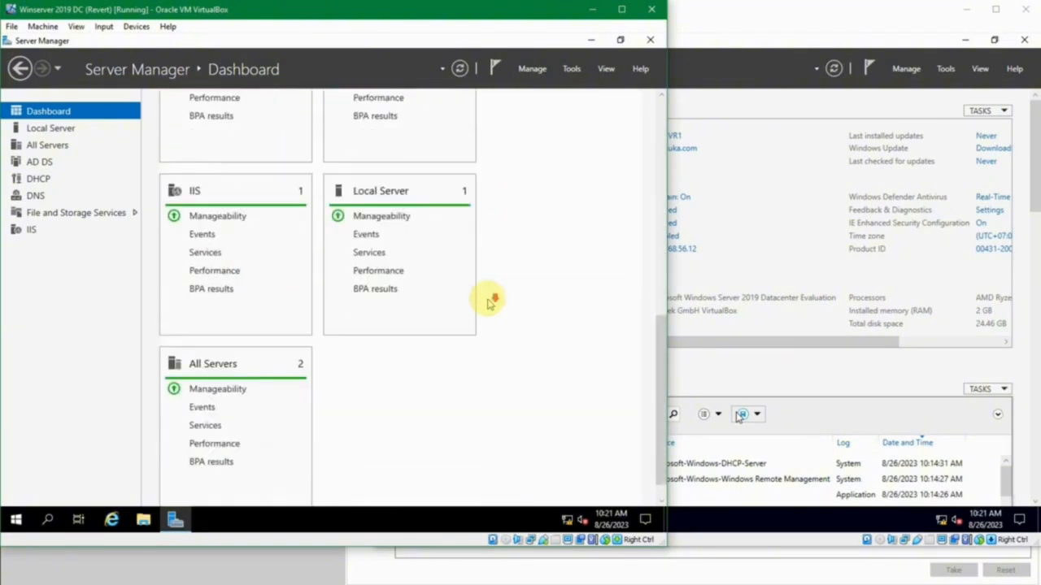
scroll(500, 299, up, 6)
scroll(504, 300, up, 3)
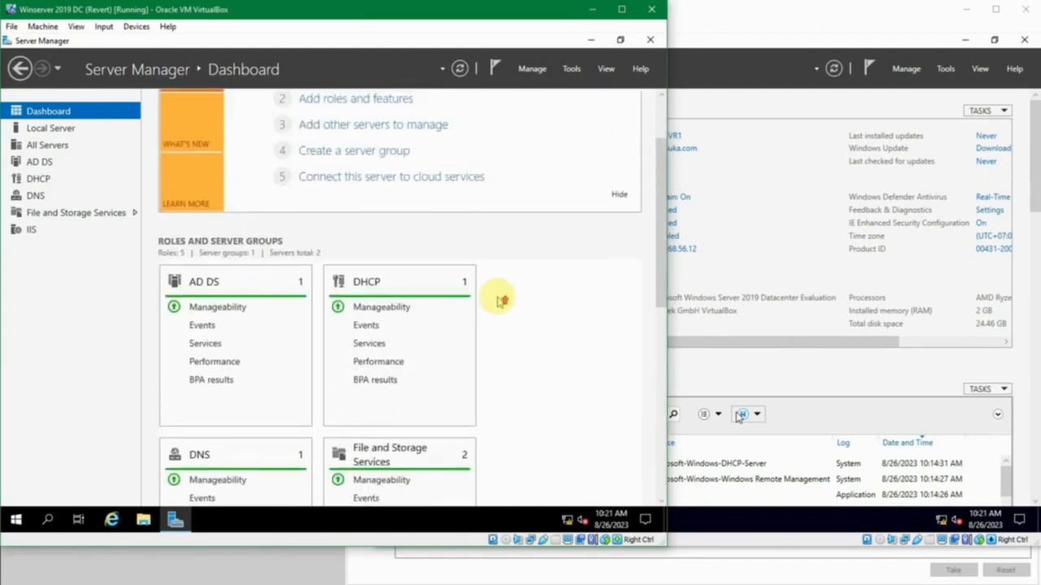
scroll(500, 300, up, 2)
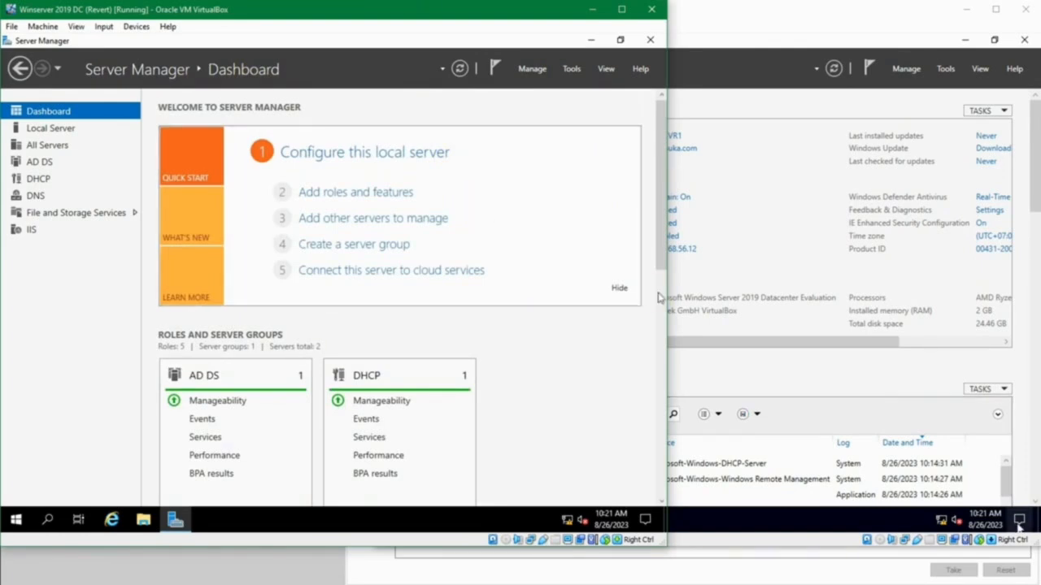
click(402, 246)
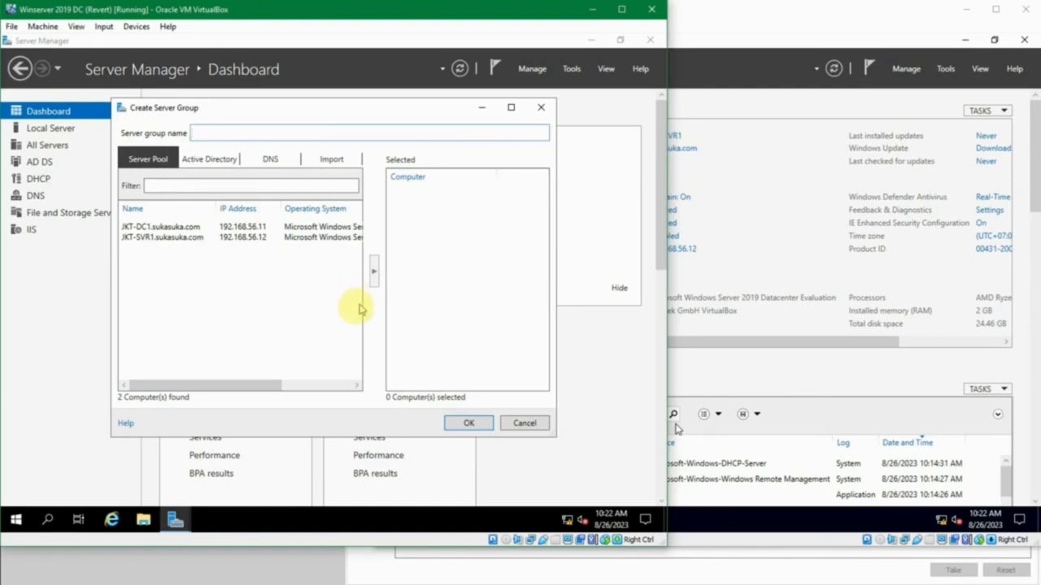
click(469, 423)
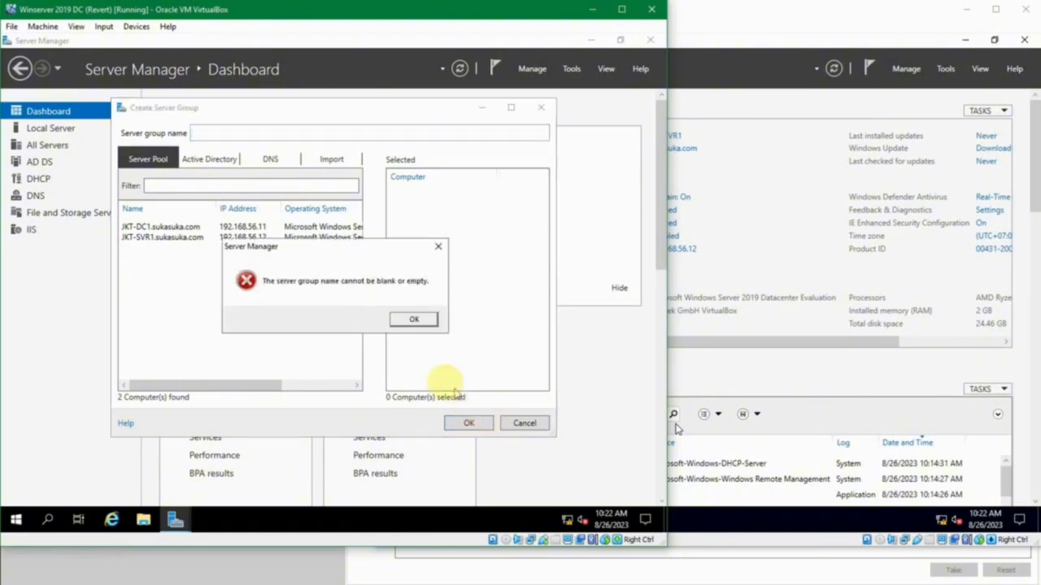
click(424, 324)
click(525, 423)
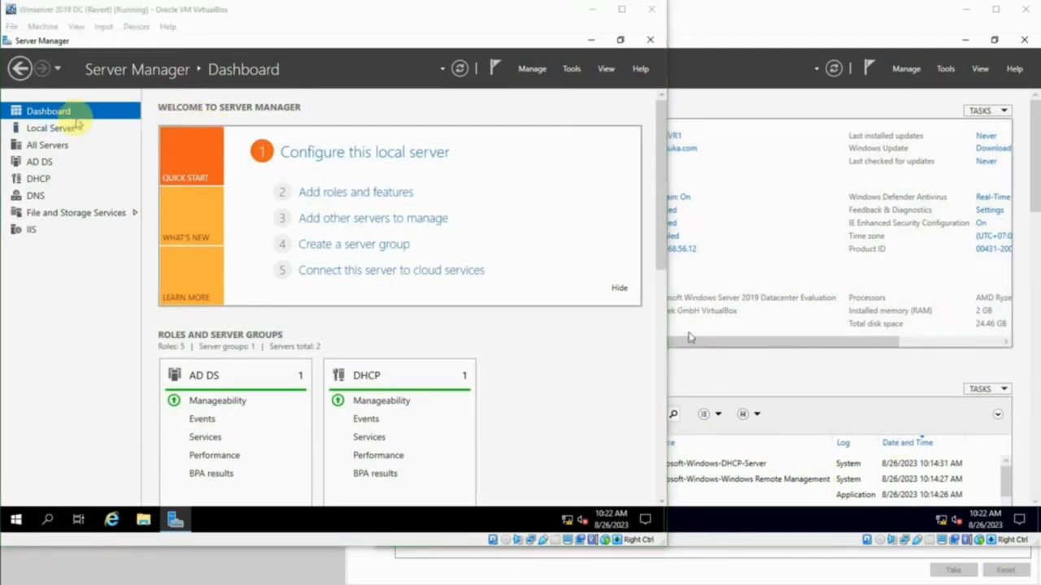
Step: View all managed servers and compare the events listed for JKT-DC1 and JKT-SVR1
click(65, 147)
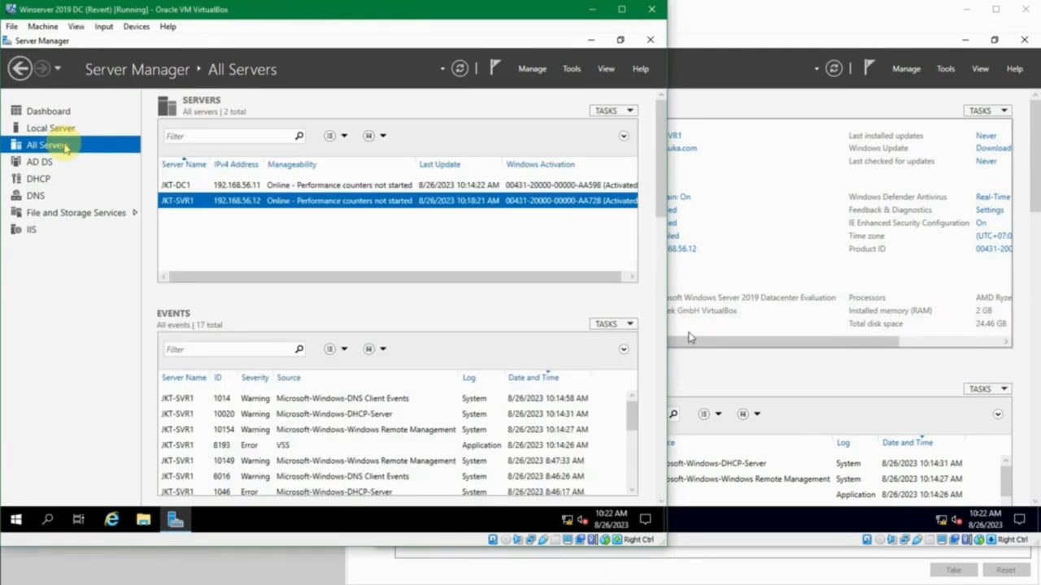
click(227, 201)
click(234, 186)
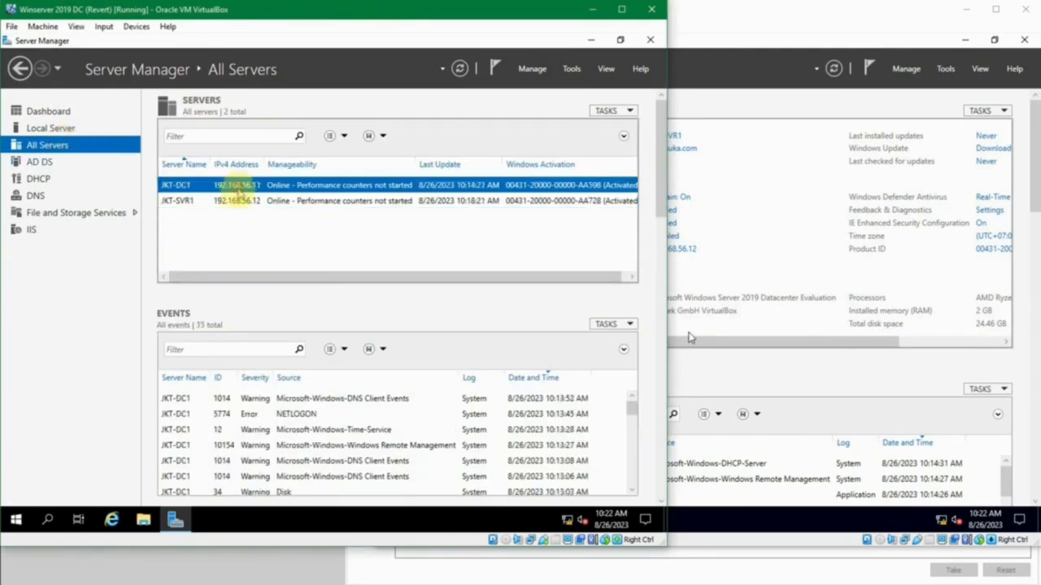
click(240, 204)
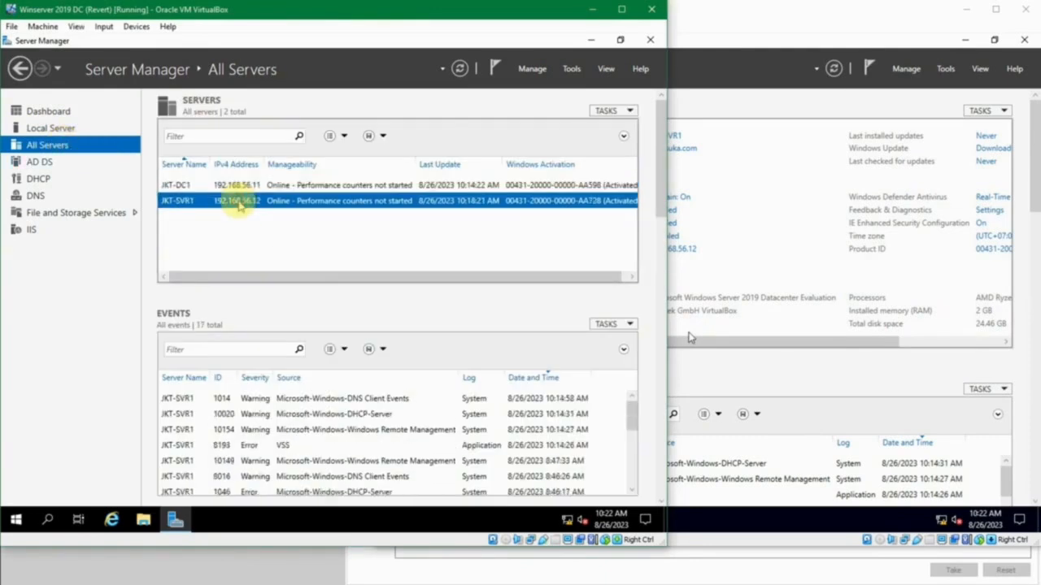
Step: Start adding roles and features to JKT-SVR1 with role-based installation, keep it as destination server, and proceed to the server roles
right_click(374, 204)
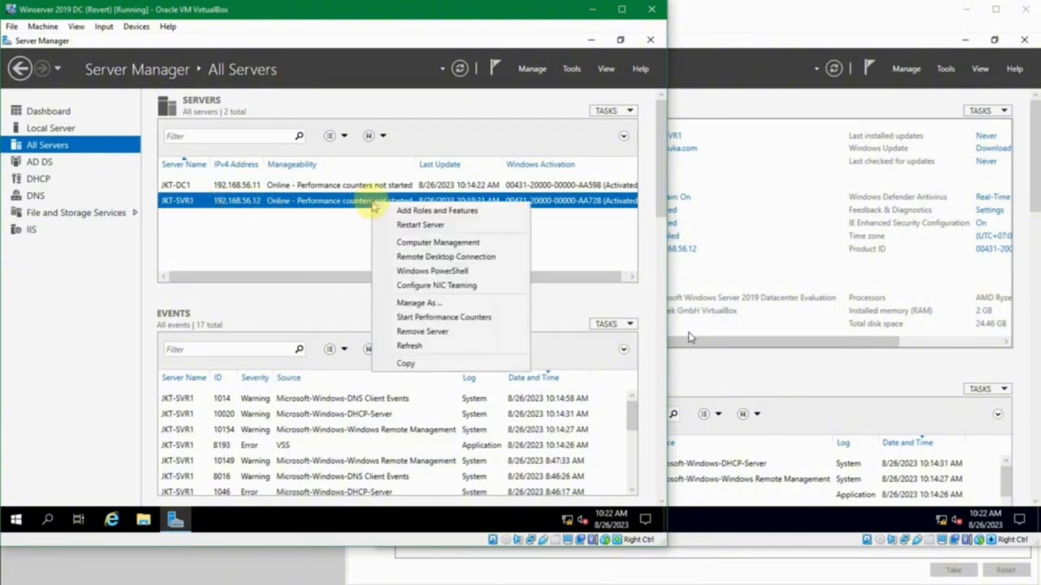
click(483, 214)
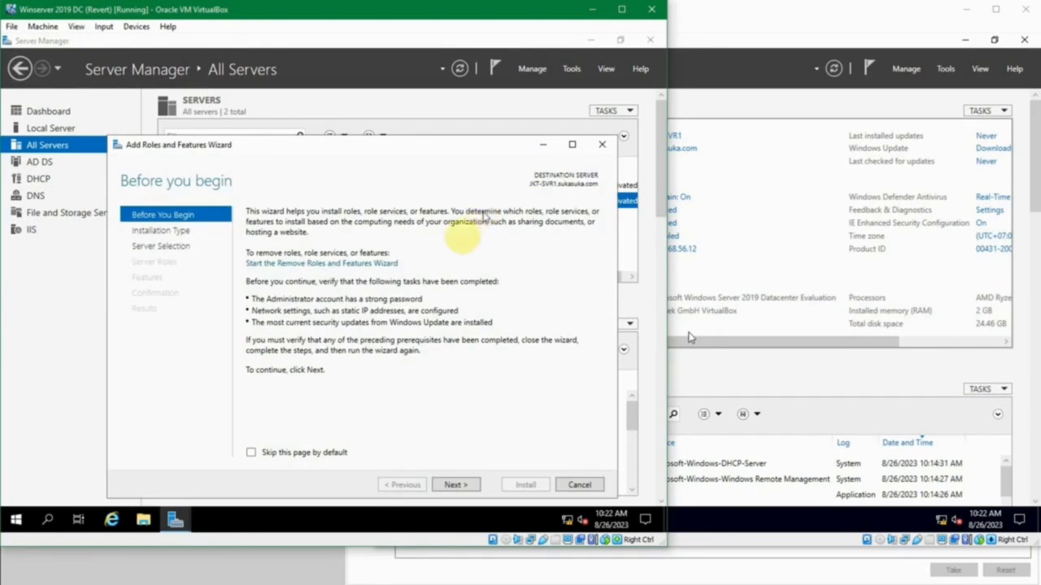
click(452, 485)
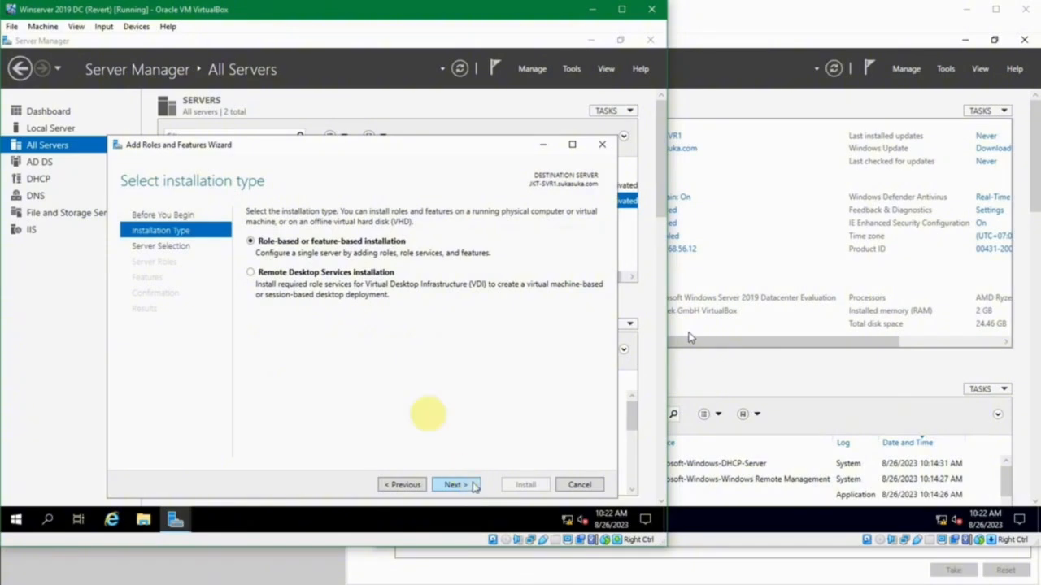
click(462, 489)
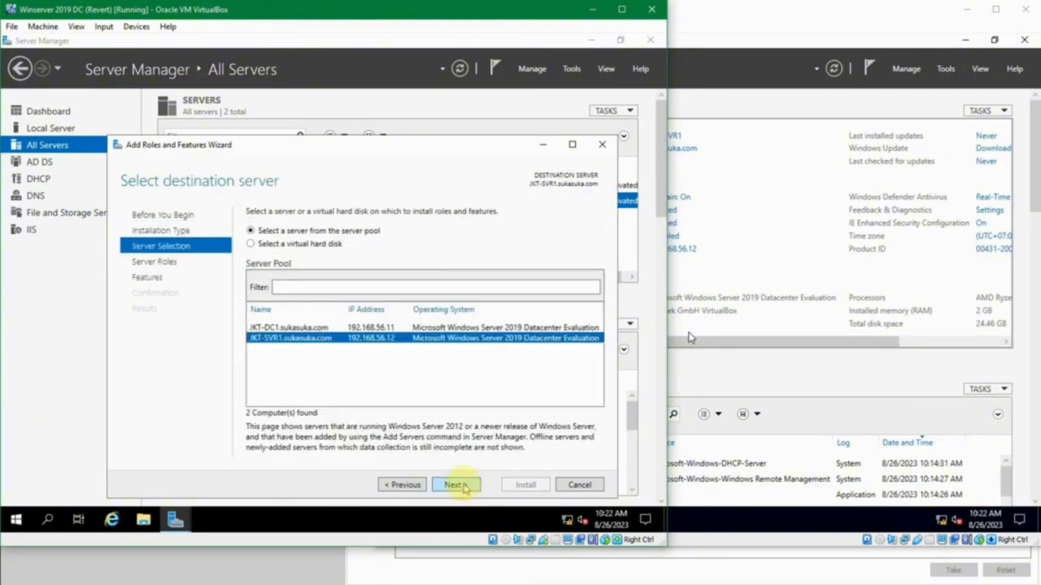
click(376, 329)
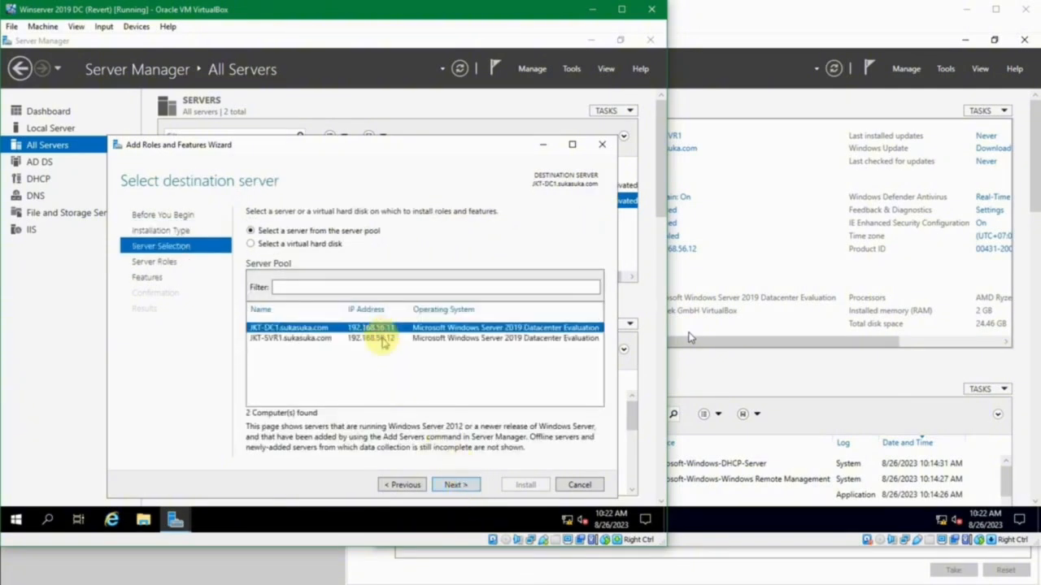
click(382, 338)
click(448, 481)
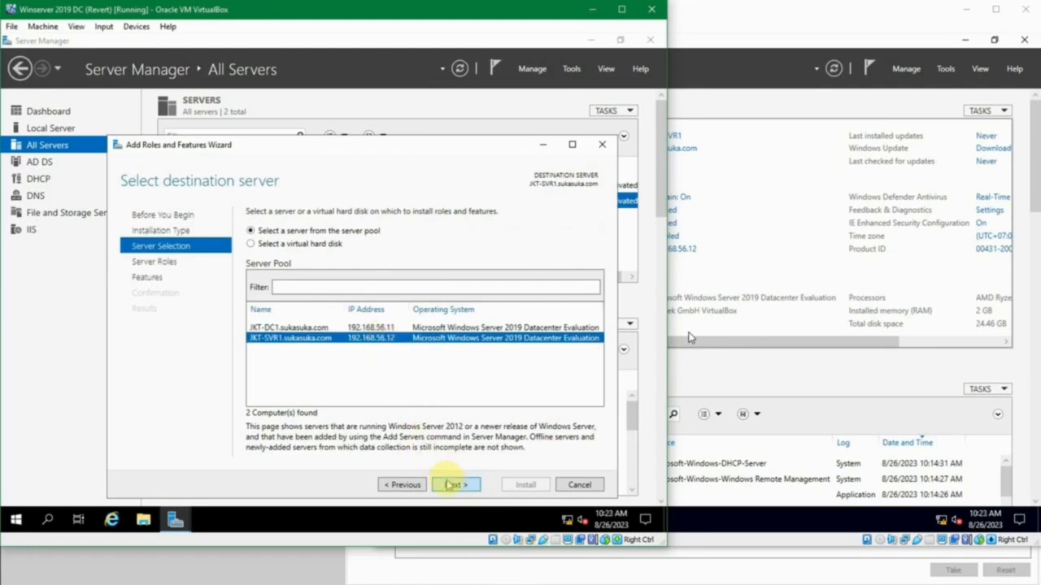
scroll(350, 320, down, 1)
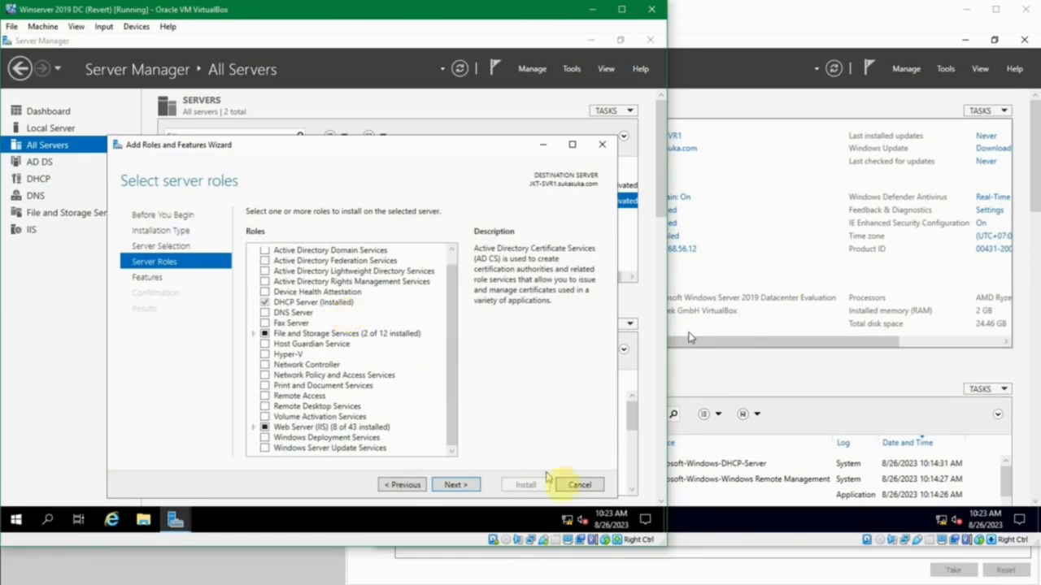
Step: Cancel the role installation wizard, run dir in a remote PowerShell session on JKT-SVR1, and exit the session
click(578, 484)
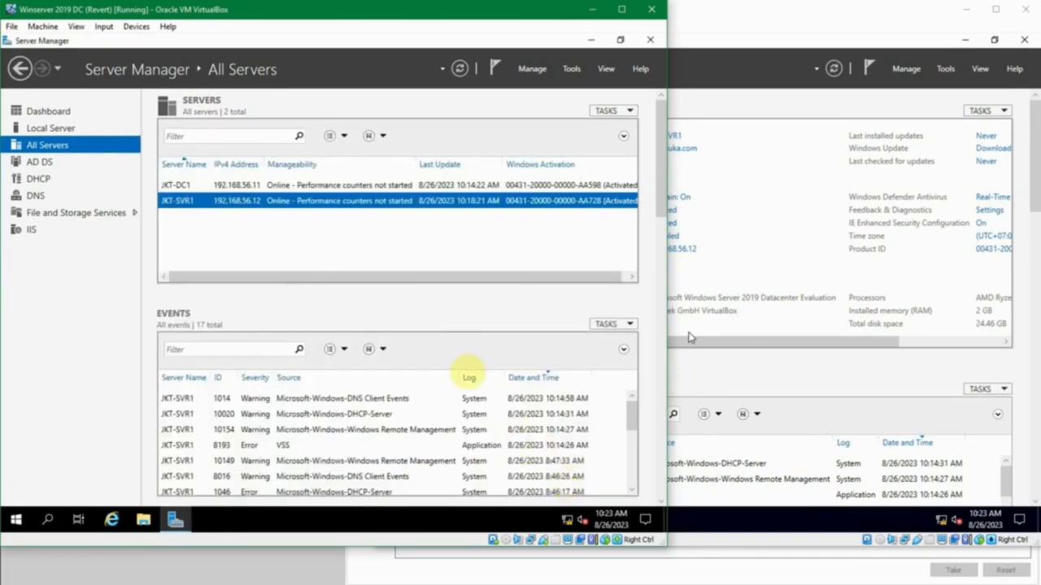
right_click(402, 202)
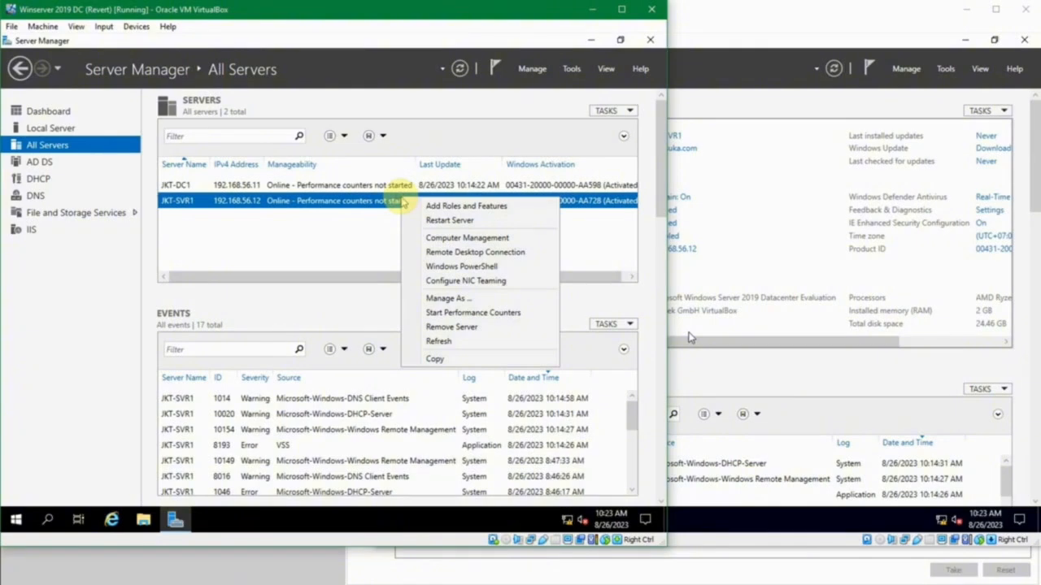
click(437, 269)
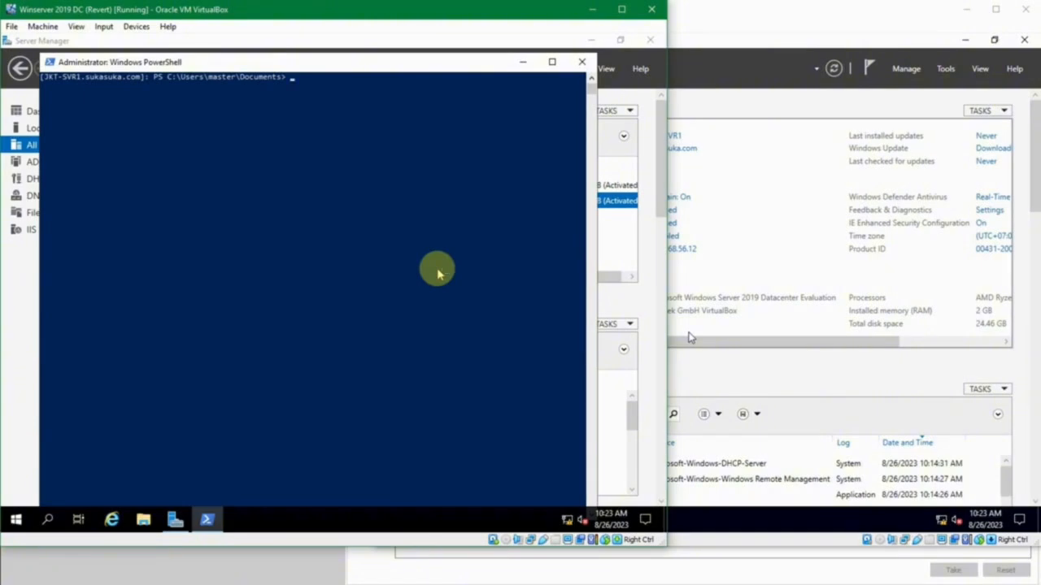
text(dir)
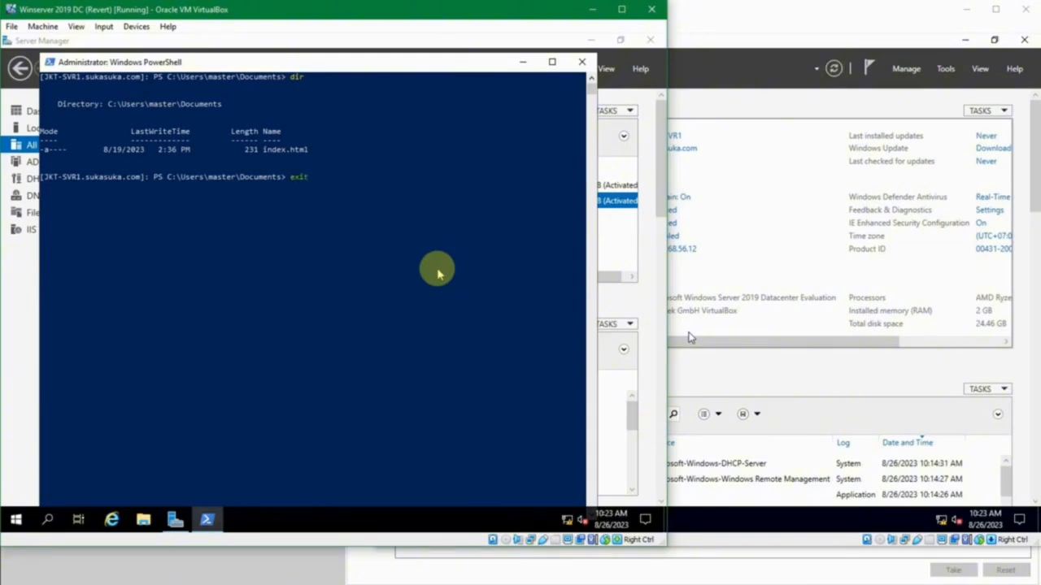
key(Return)
click(582, 61)
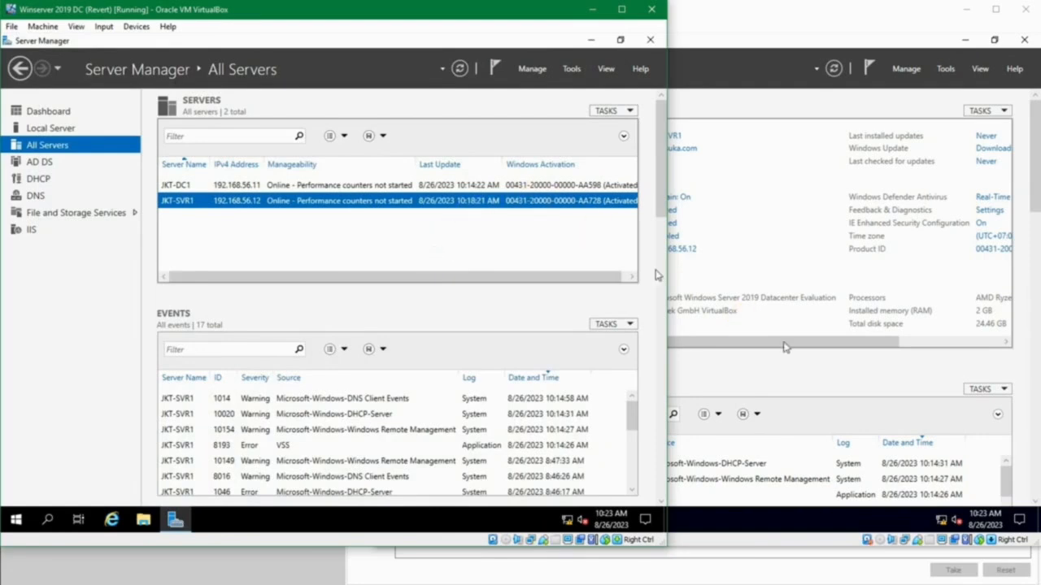
Step: Open Computer Management for JKT-SVR1, dismiss the Event Viewer dialog, and bring the console to the front
right_click(380, 205)
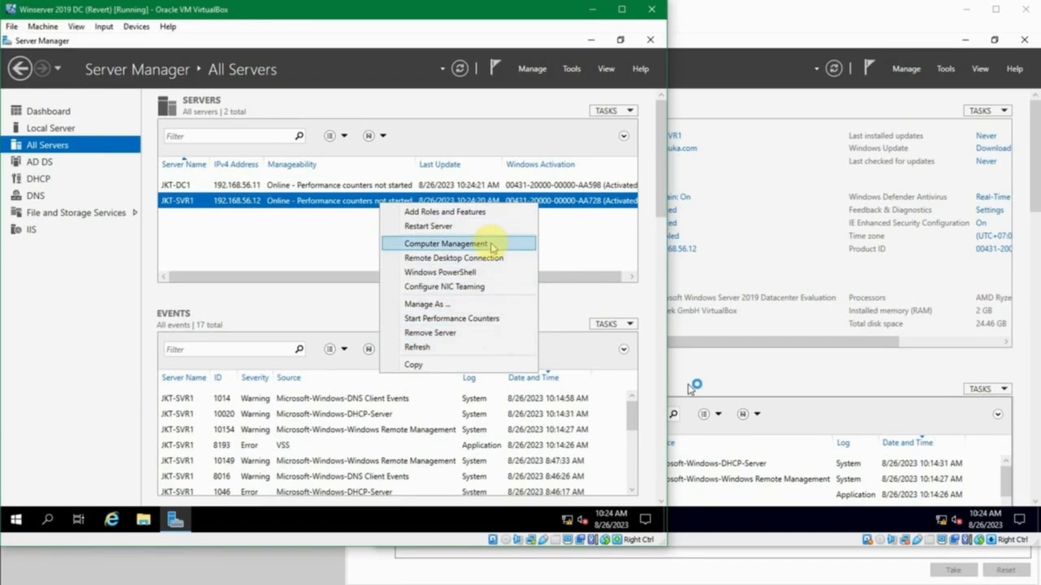
click(446, 243)
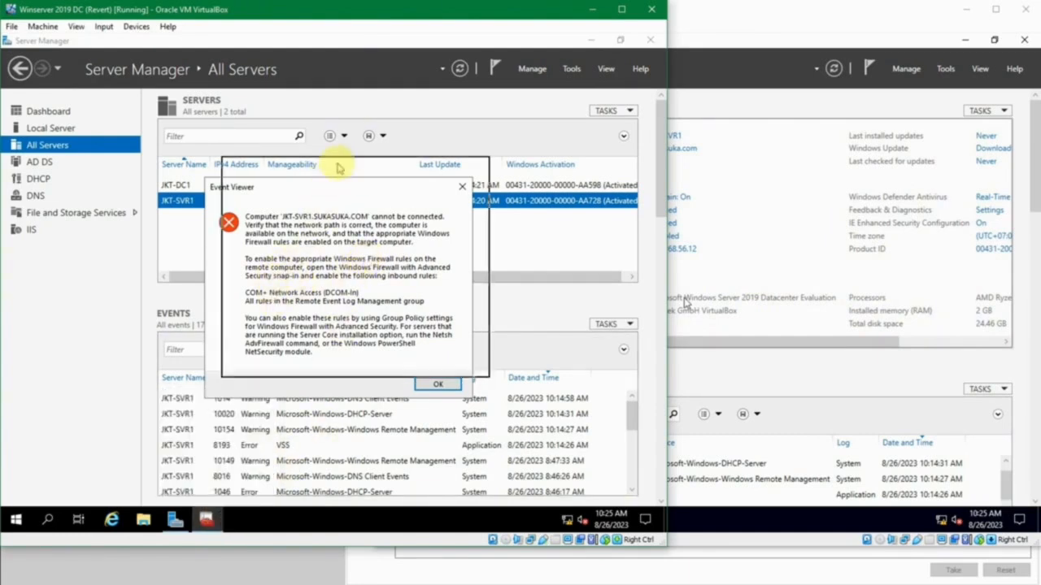
drag(319, 186, 337, 164)
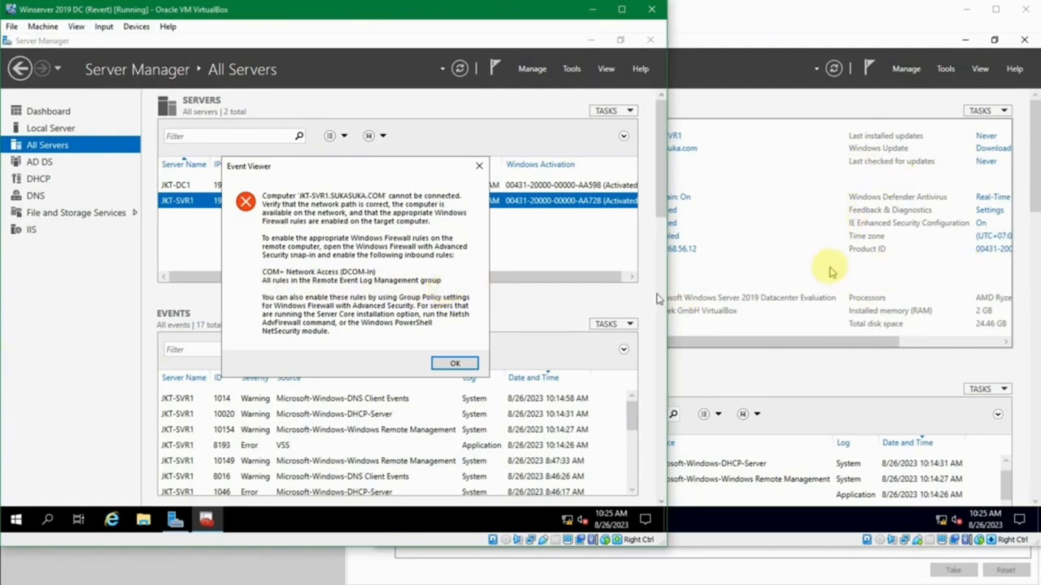
click(468, 363)
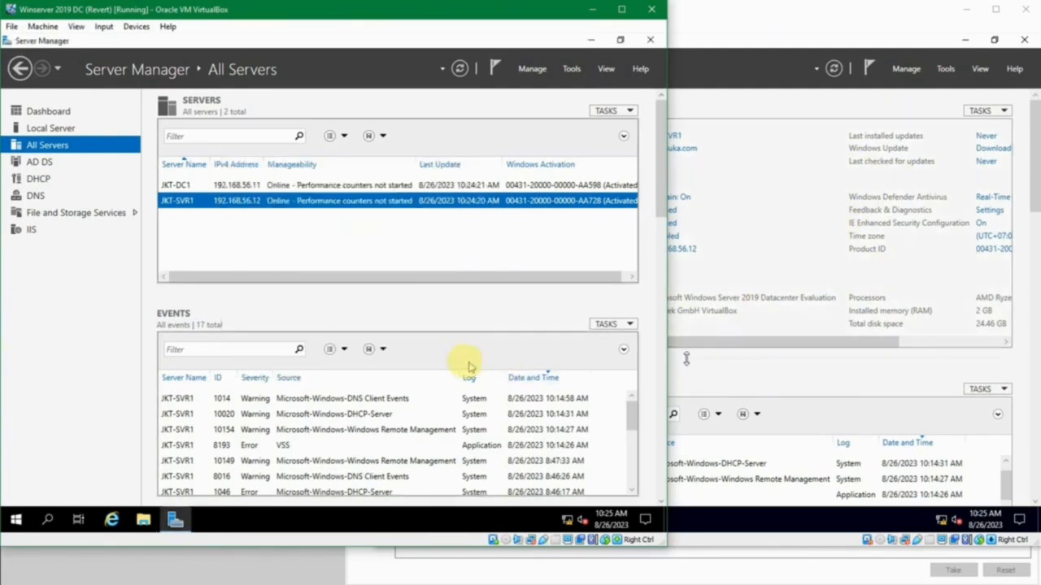
click(206, 520)
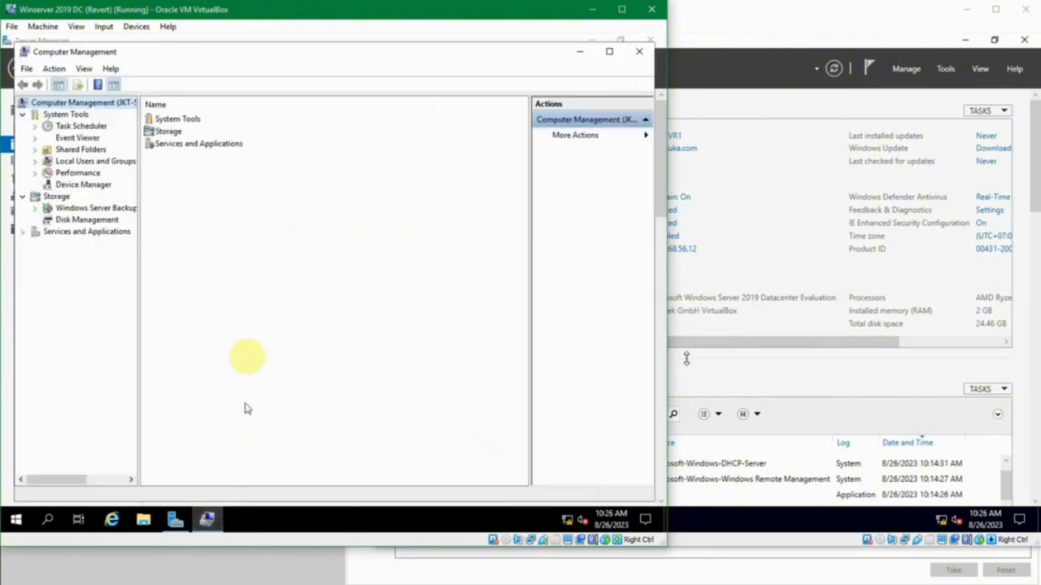
Step: Check the Event Viewer on JKT-SVR1 and examine the shares and sessions under Shared Folders
click(79, 138)
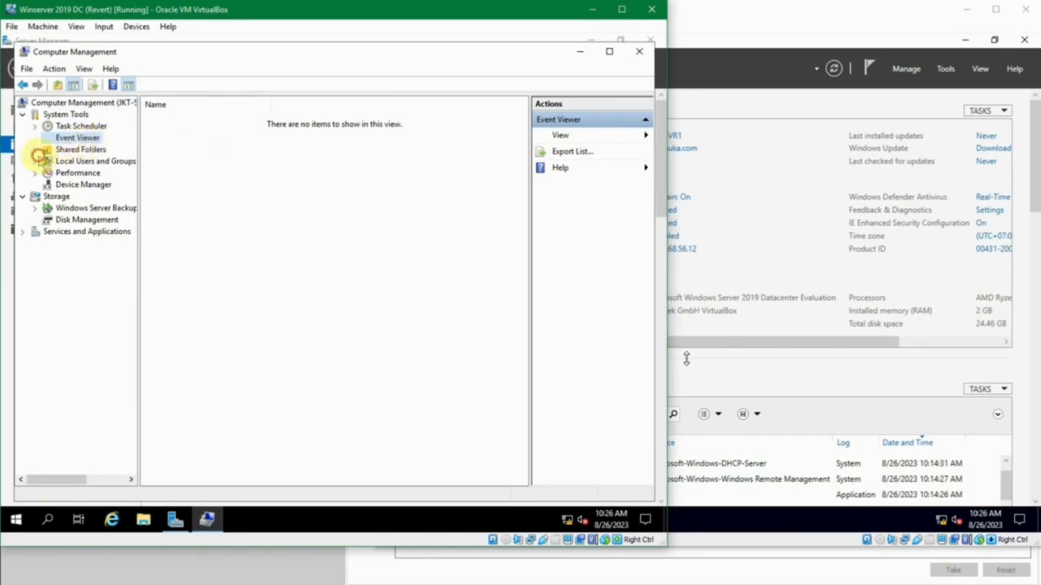
click(36, 160)
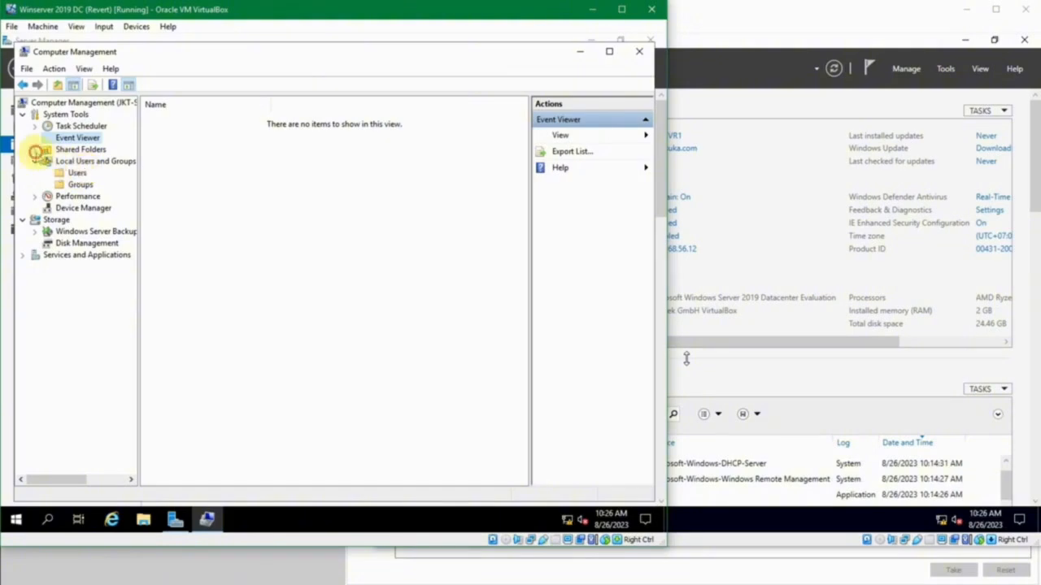
click(36, 150)
click(81, 173)
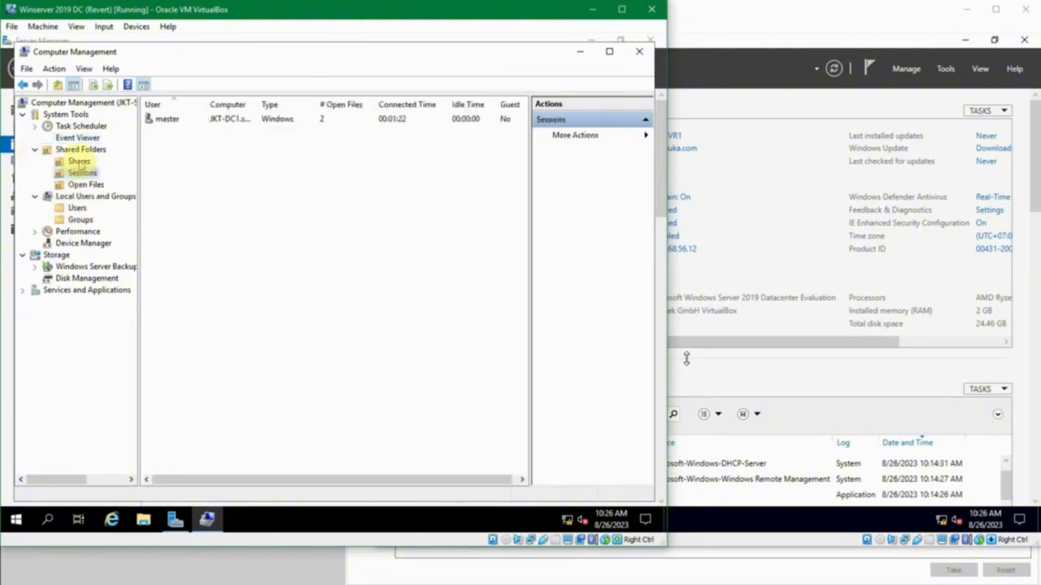
click(79, 162)
click(82, 173)
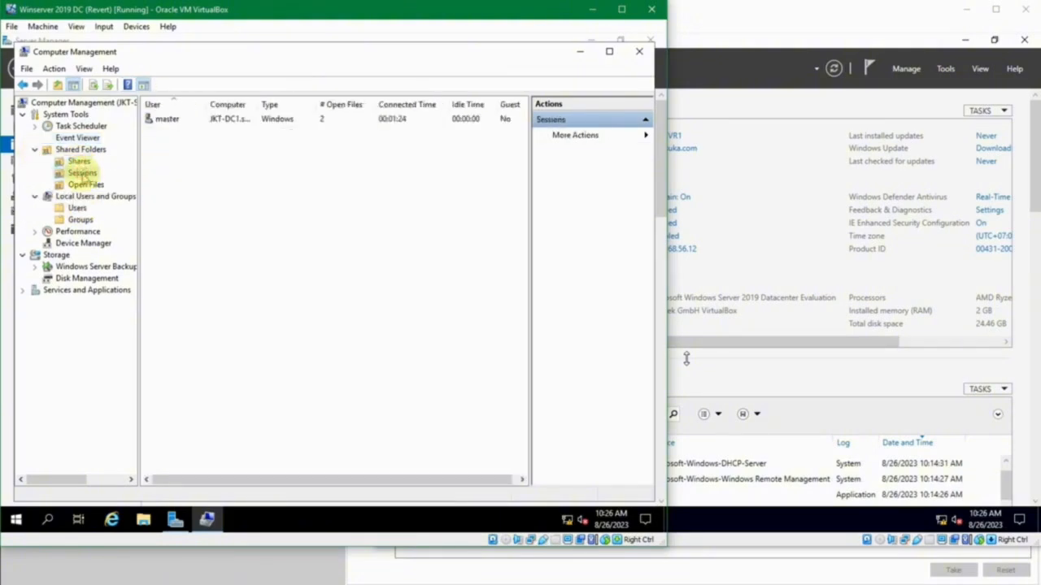
click(207, 114)
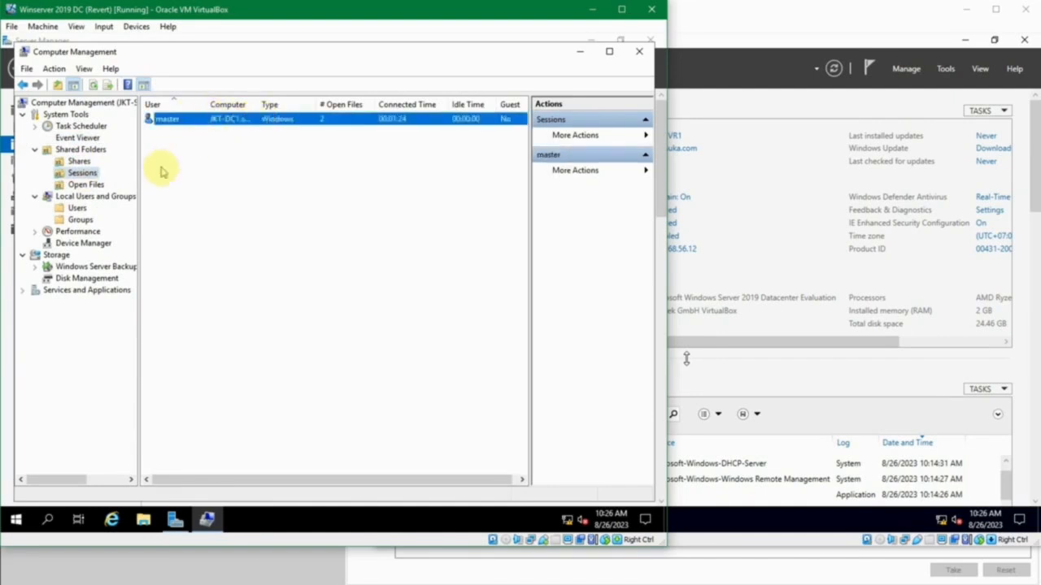
Step: Review JKT-SVR1's local users and groups, recheck its Event Viewer, and close Computer Management
click(76, 208)
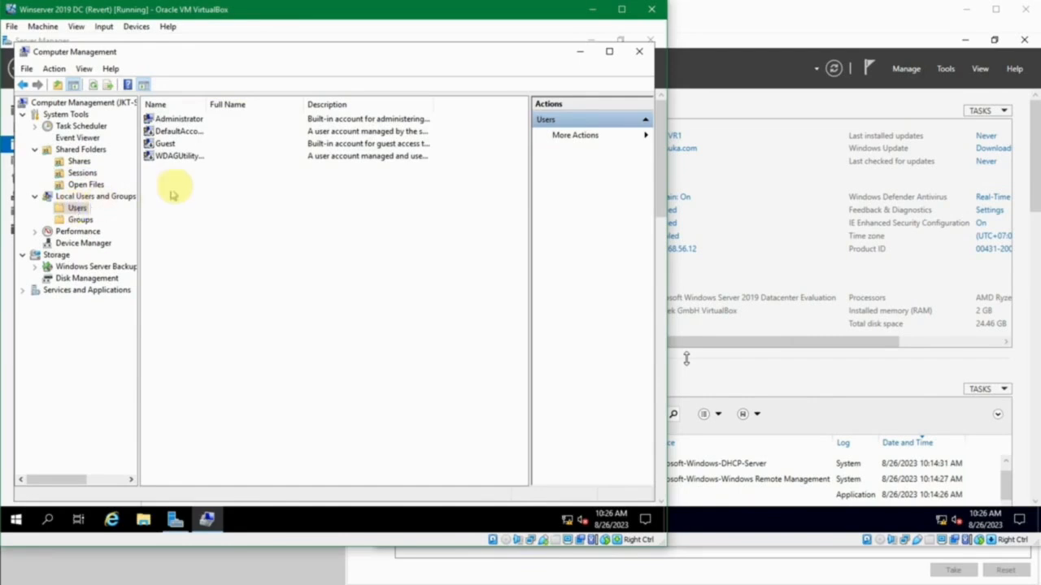
click(81, 220)
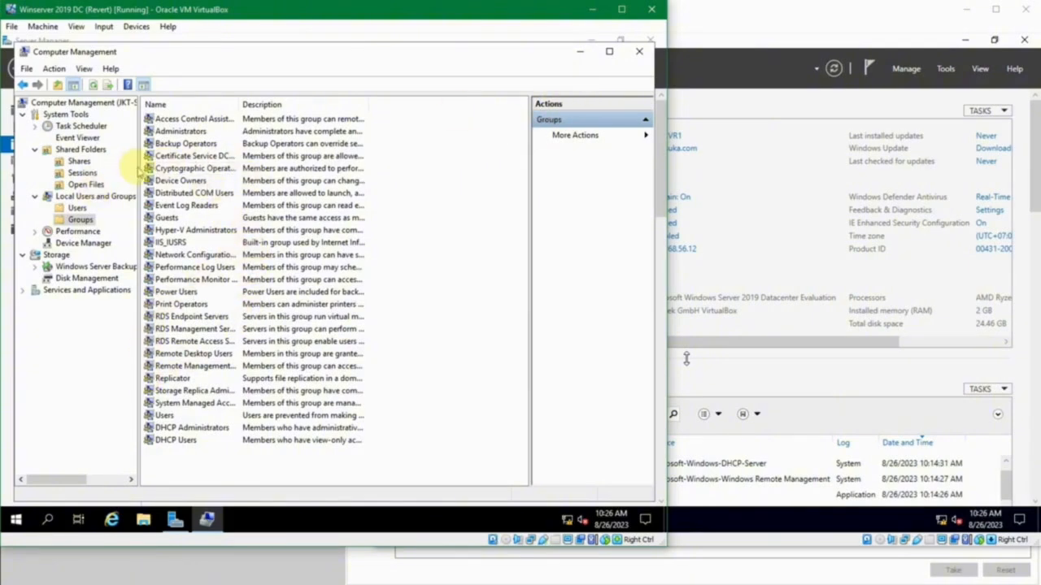
drag(139, 170, 213, 169)
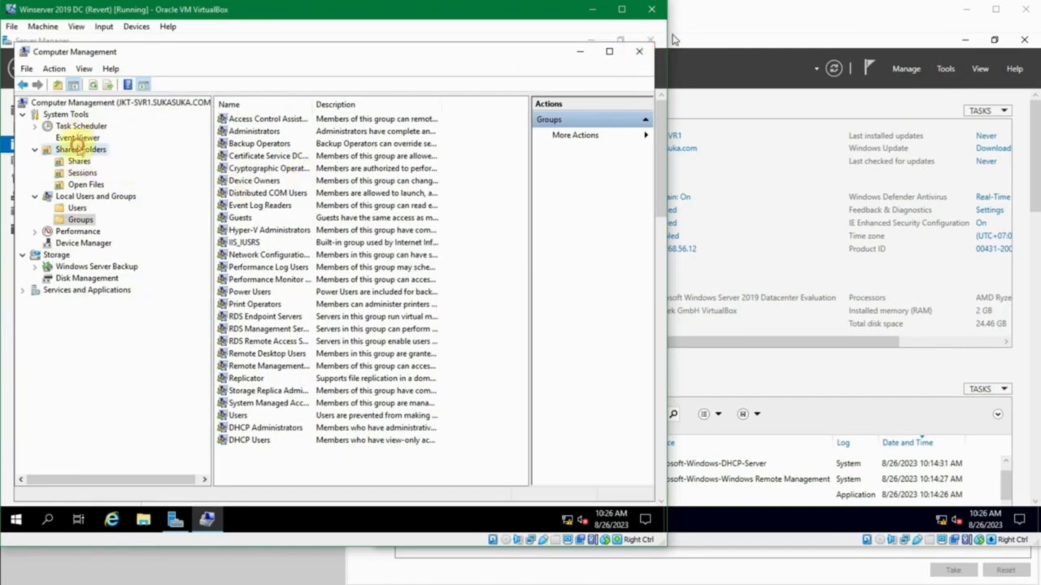
click(102, 149)
click(86, 137)
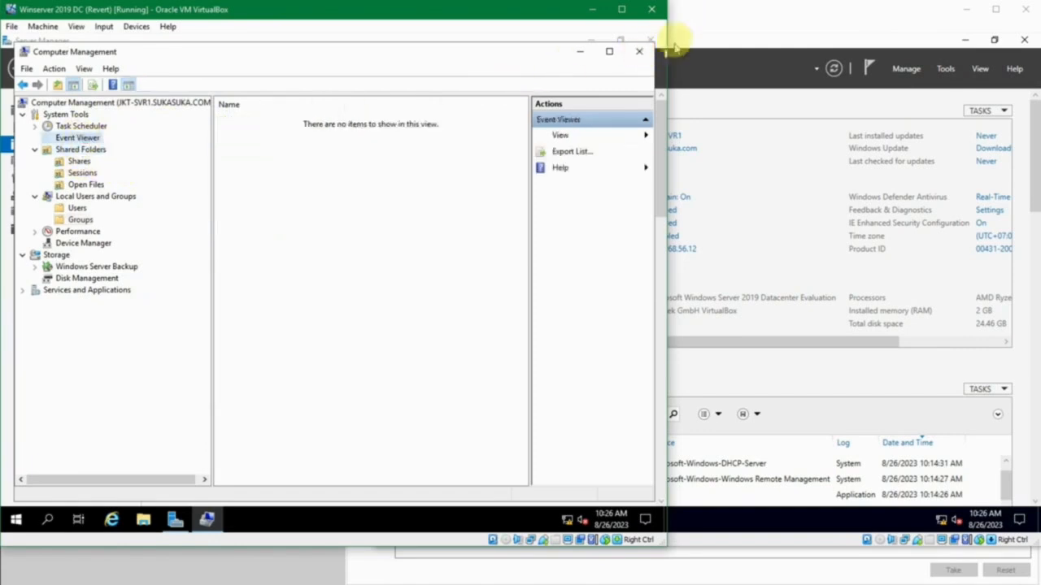
click(639, 52)
Step: Switch to the JKT-SVR1 virtual machine, search for "group p" to open the Local Group Policy Editor, and maximize it
click(732, 36)
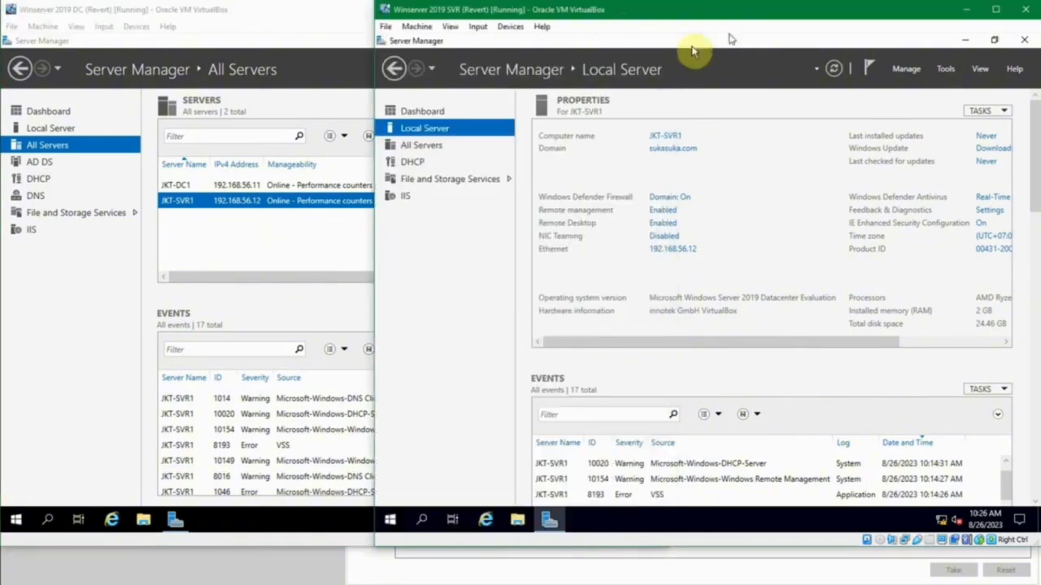
click(392, 521)
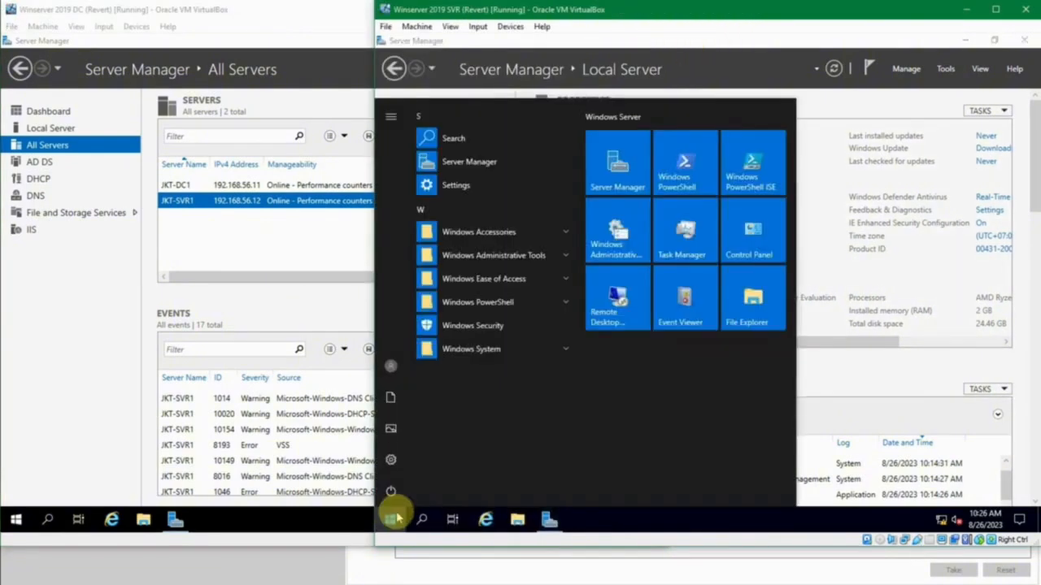
text(froup p)
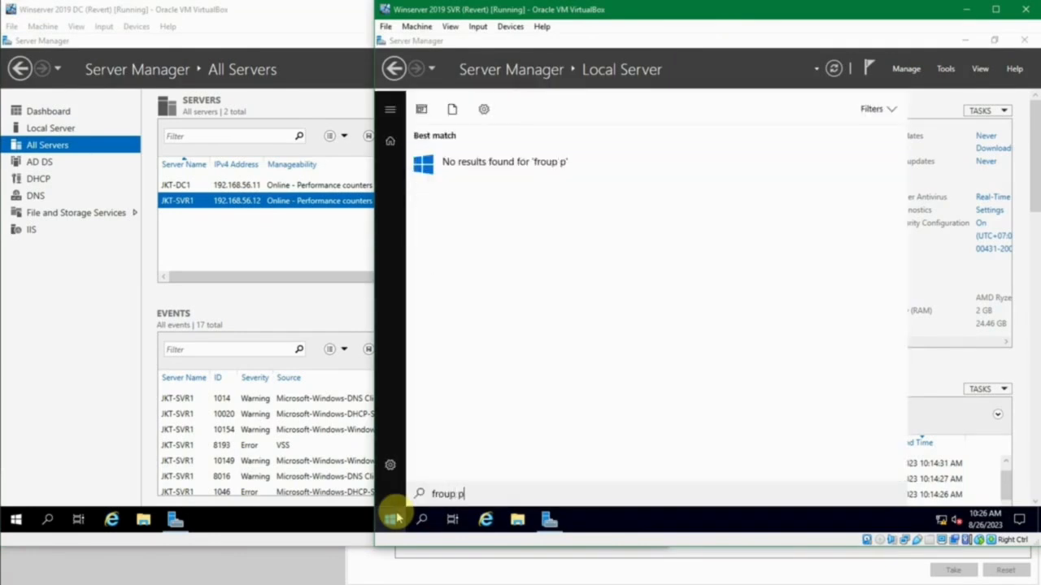
key(ctrl+a)
text(grpu)
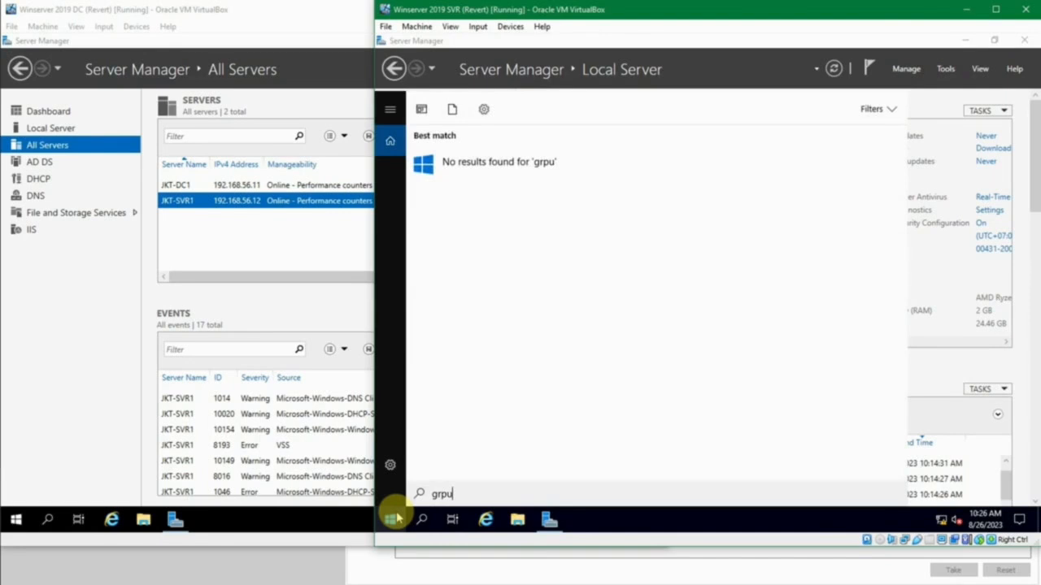
key(BackSpace)
key(BackSpace)
text(o)
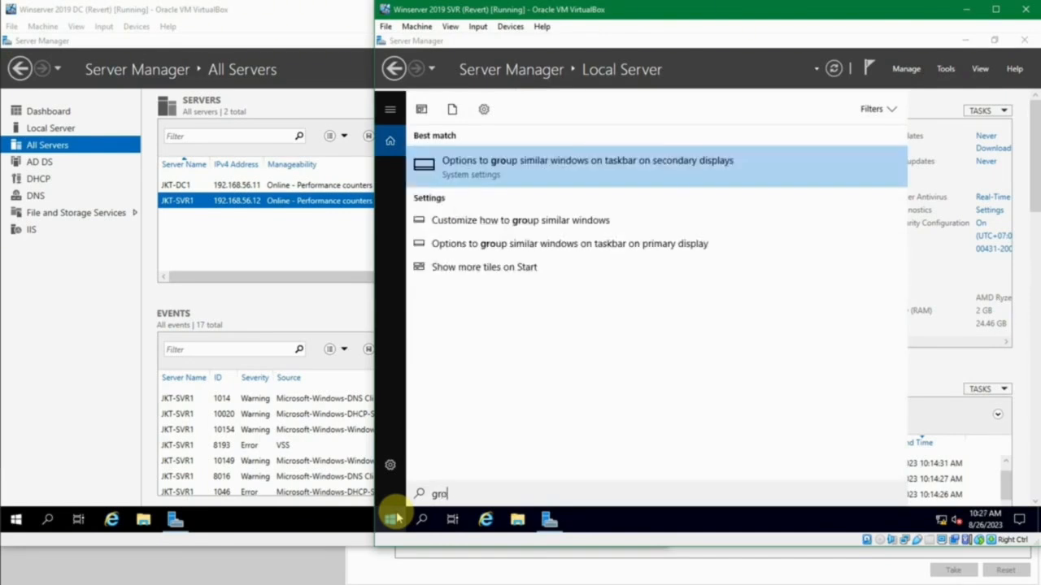
text(up p)
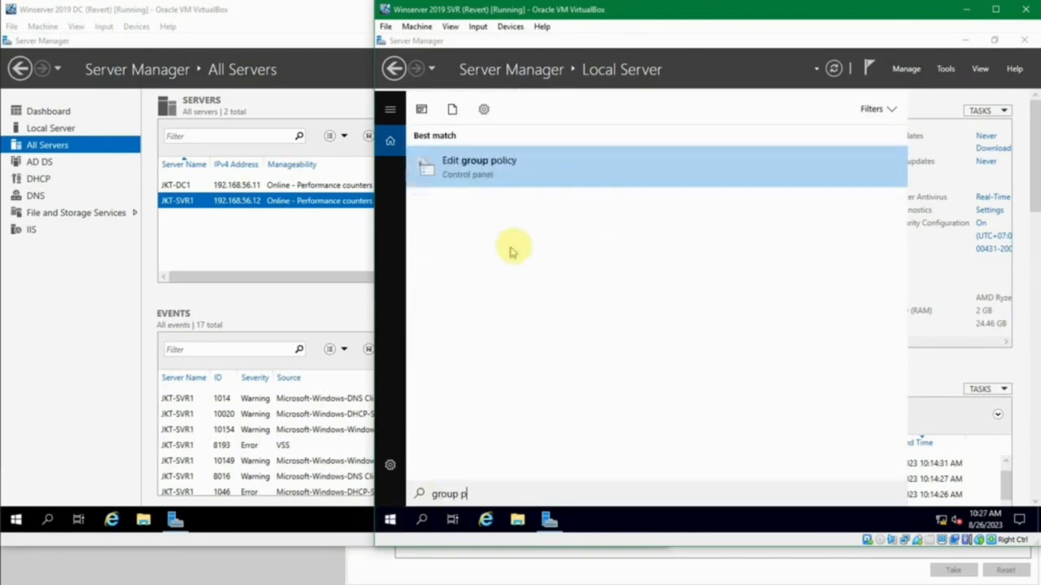
click(545, 177)
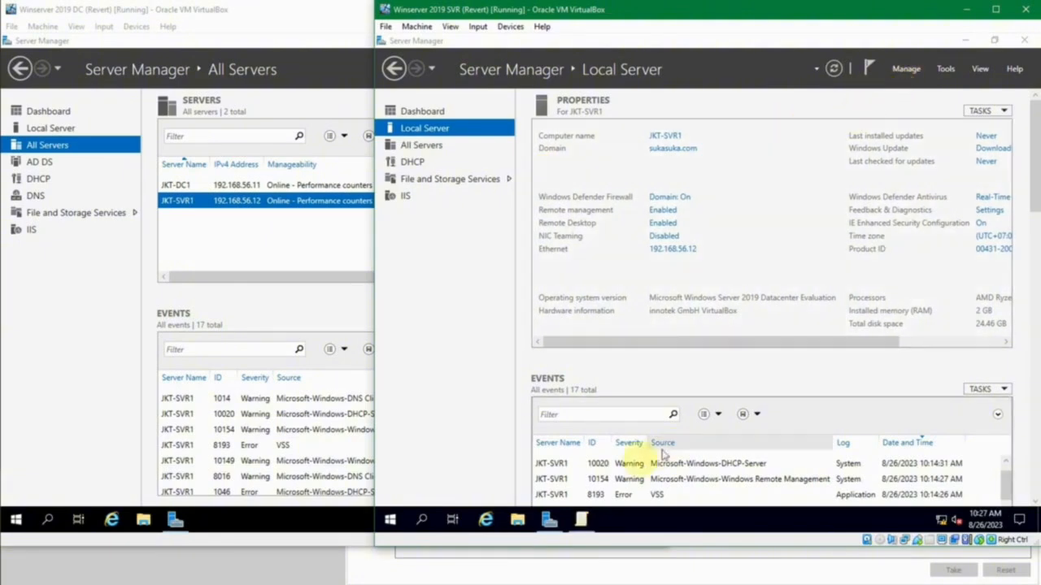
click(581, 522)
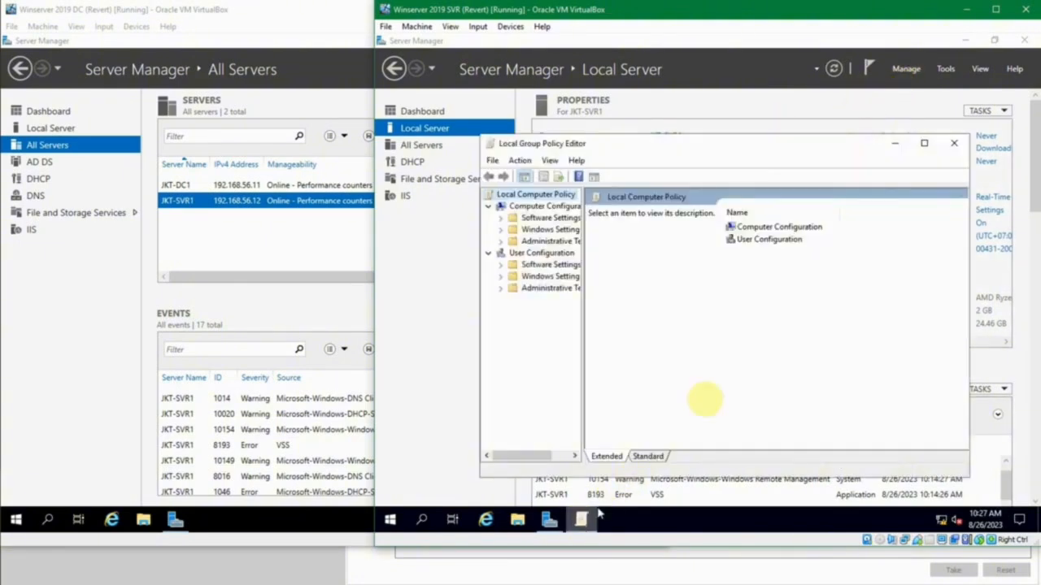
click(924, 143)
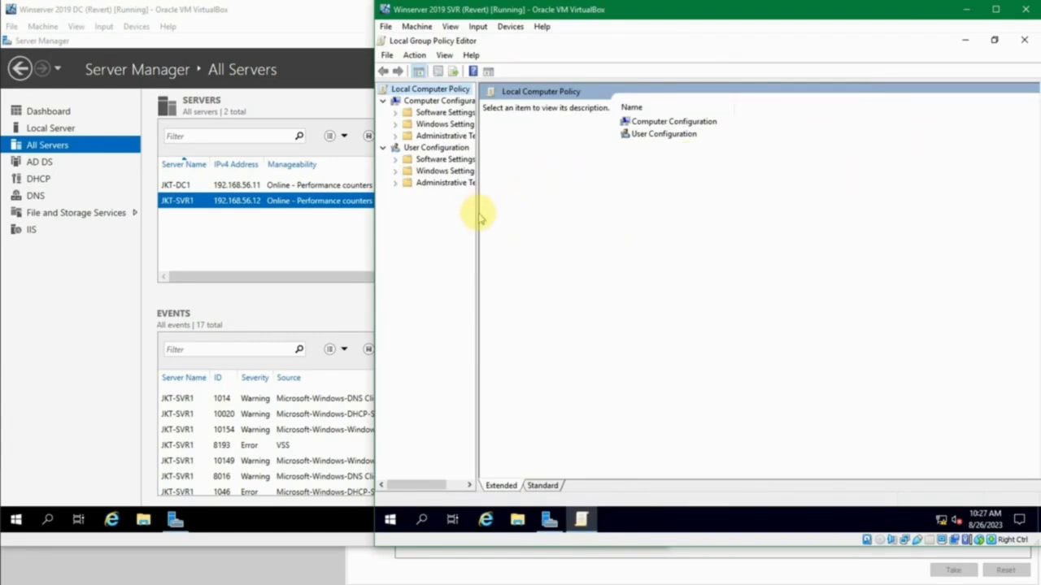
Step: Open the Inbound Rules of Windows Defender Firewall with Advanced Security under the computer configuration's security settings
drag(476, 212, 536, 212)
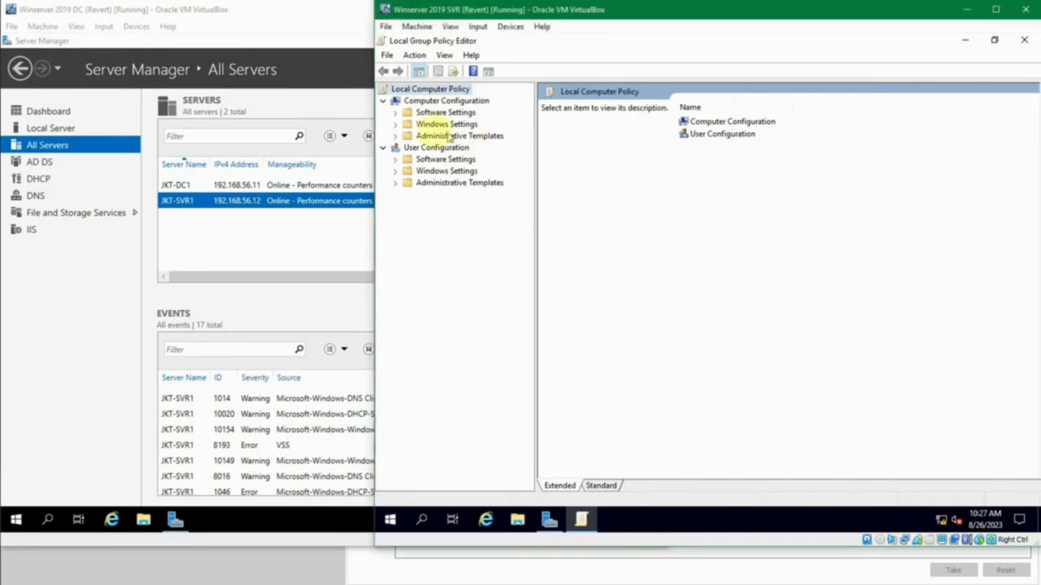
click(398, 126)
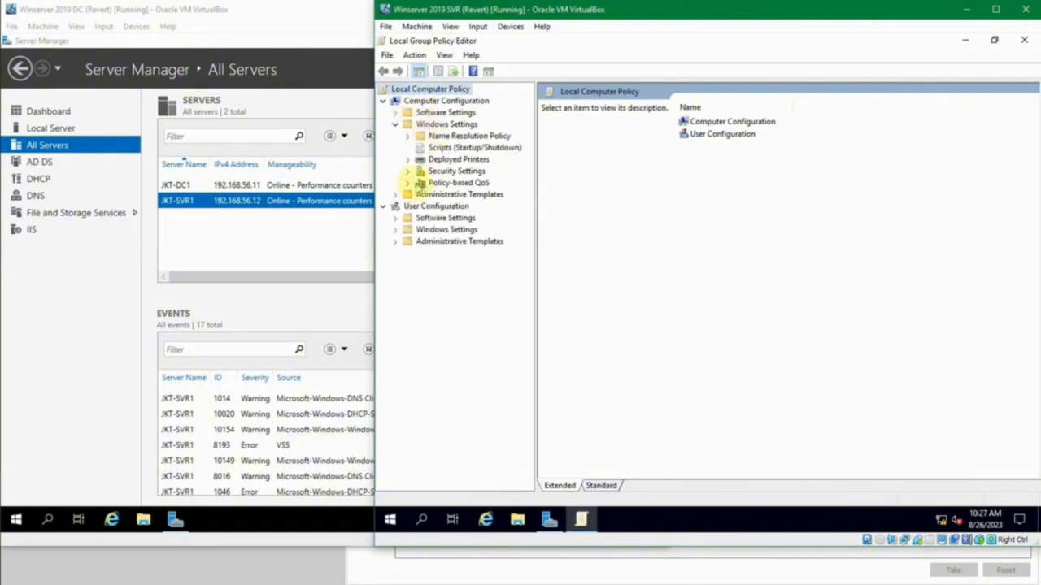
click(407, 172)
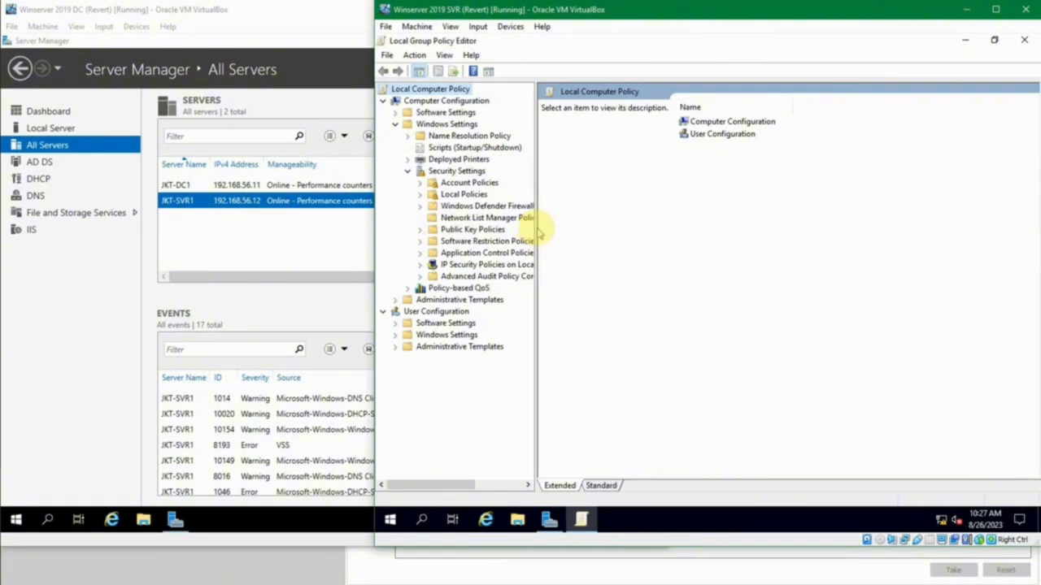
drag(537, 230, 574, 223)
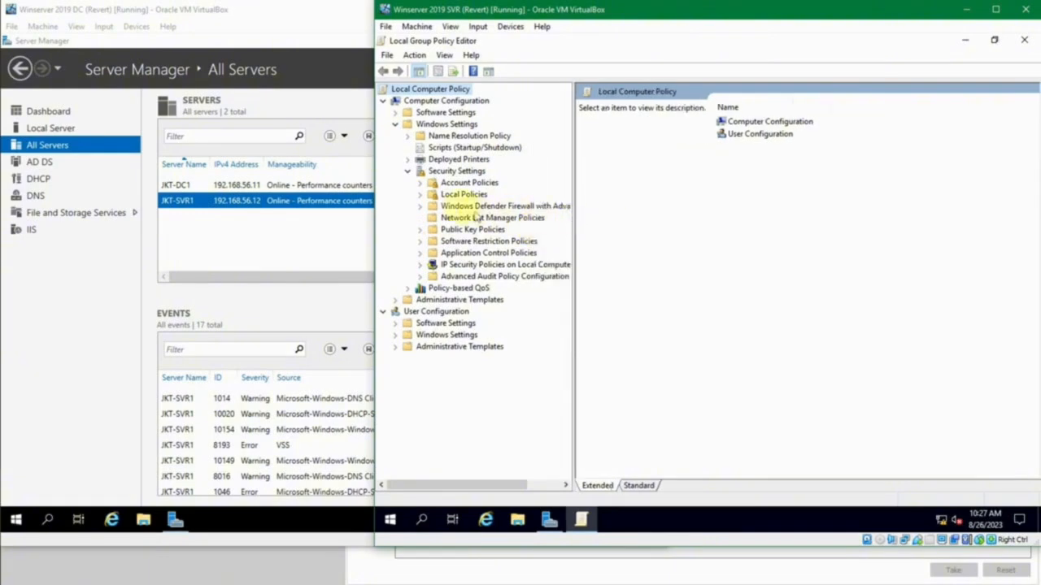
click(421, 206)
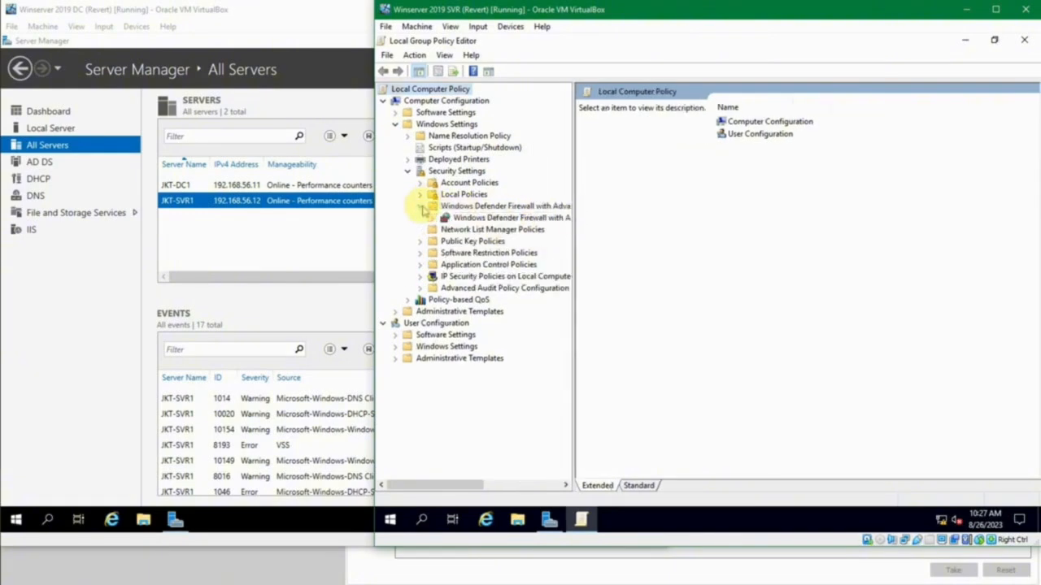
click(432, 218)
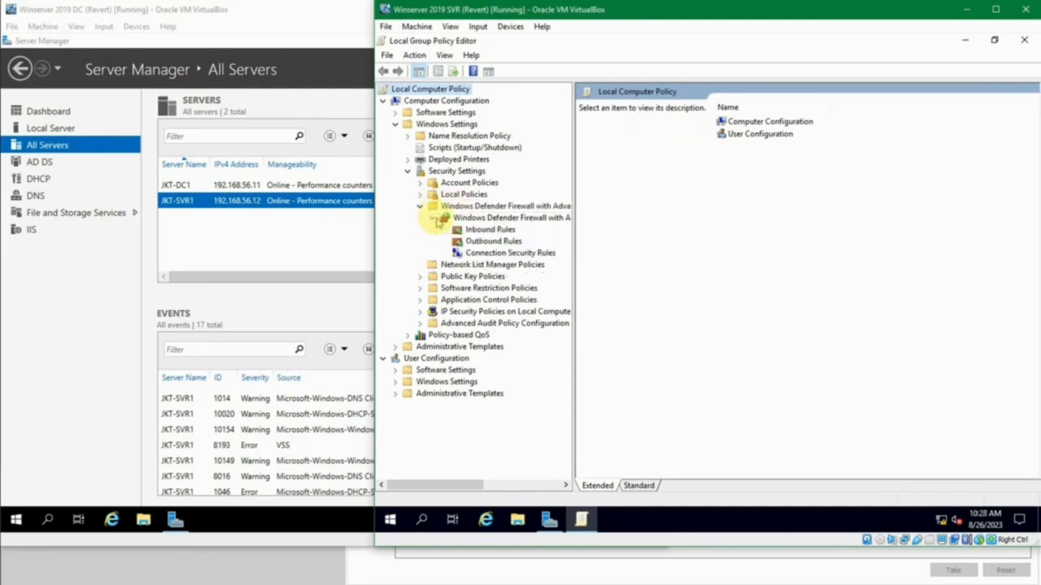
click(488, 230)
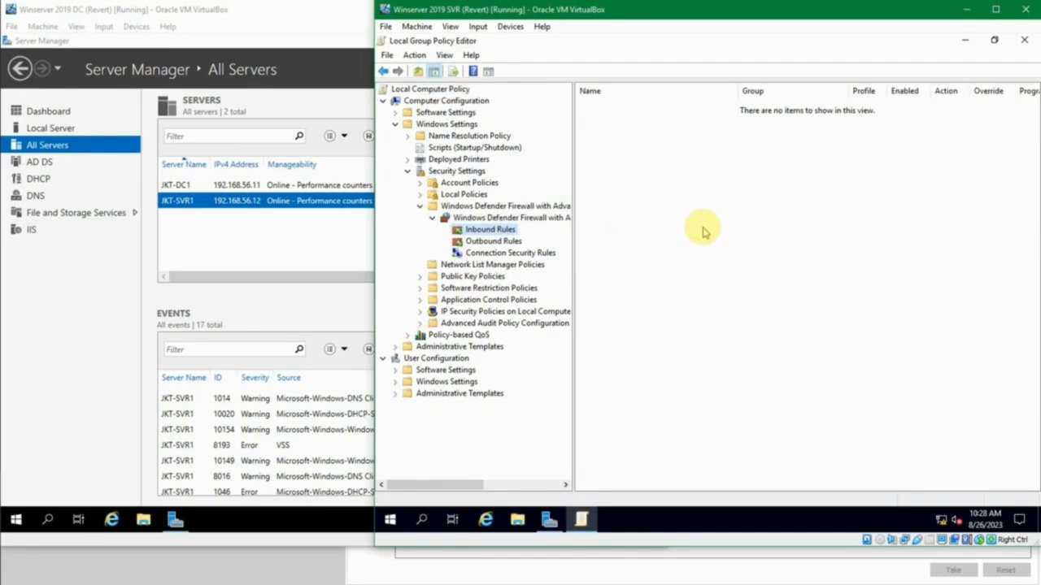
Step: Create inbound rules from the predefined Remote Event Log Management group, keeping all its rules selected and allowing the connection
right_click(675, 216)
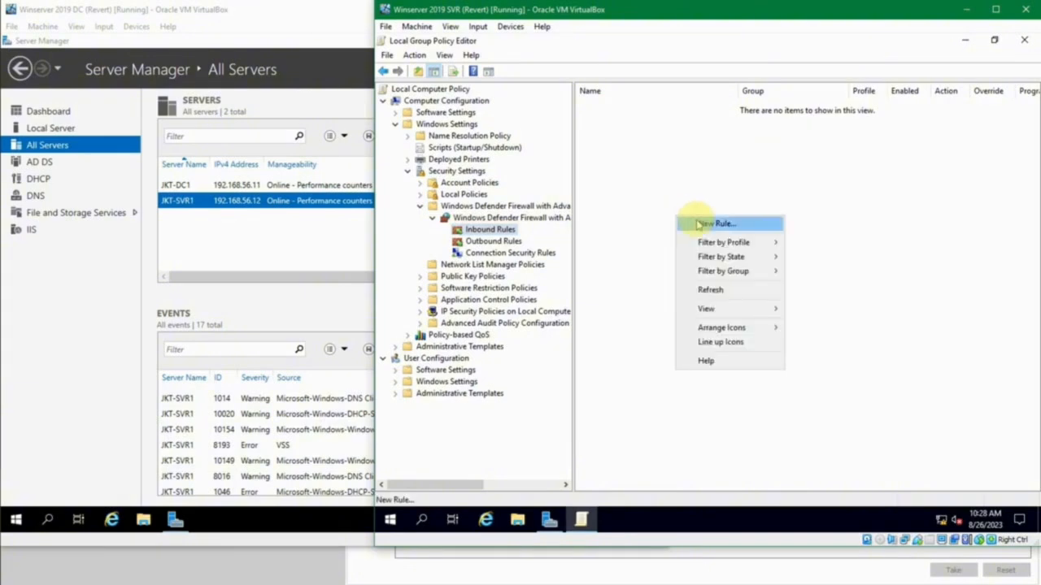
click(697, 222)
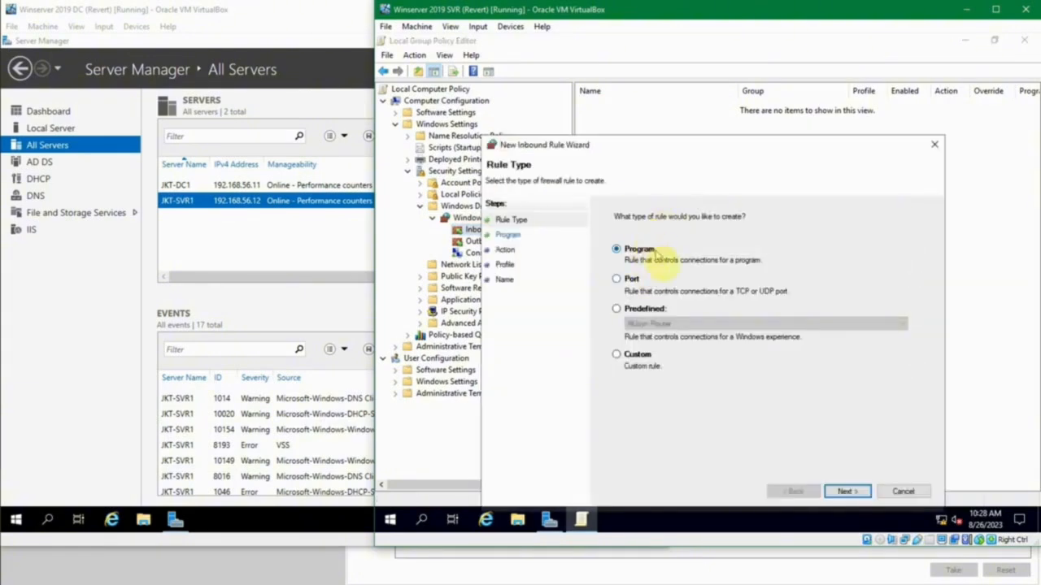
click(655, 308)
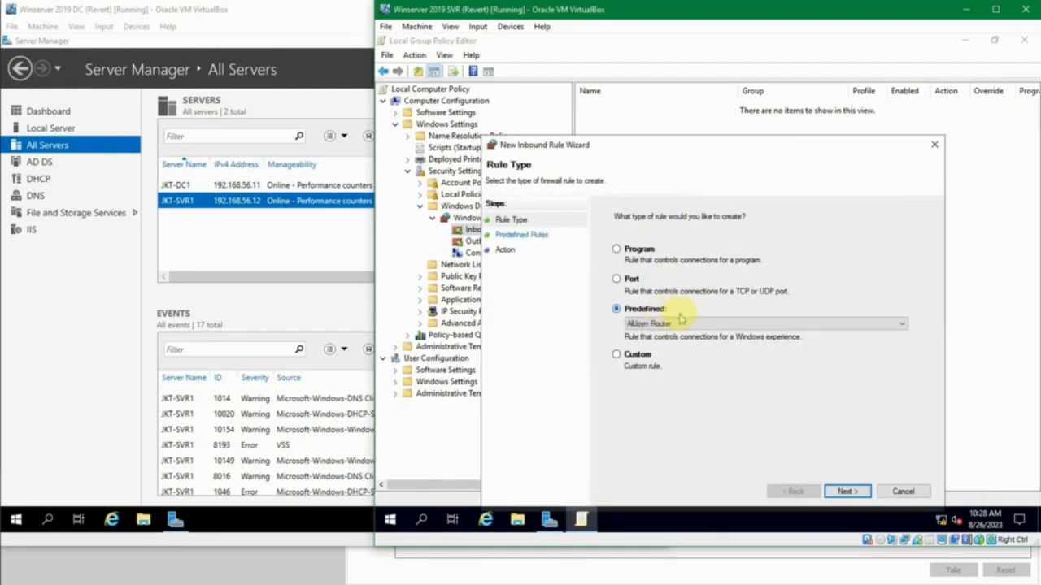
click(682, 322)
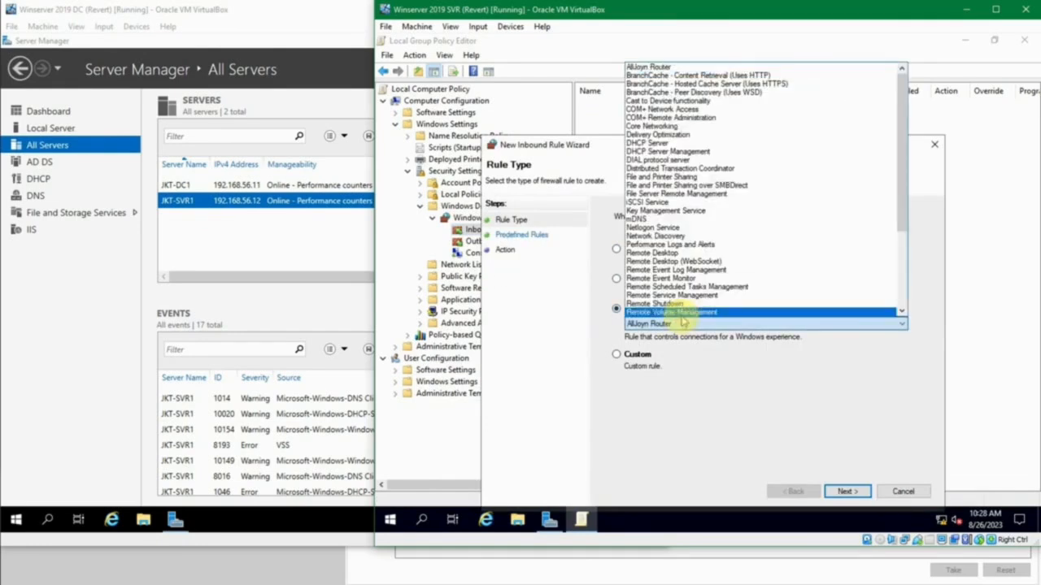
click(727, 271)
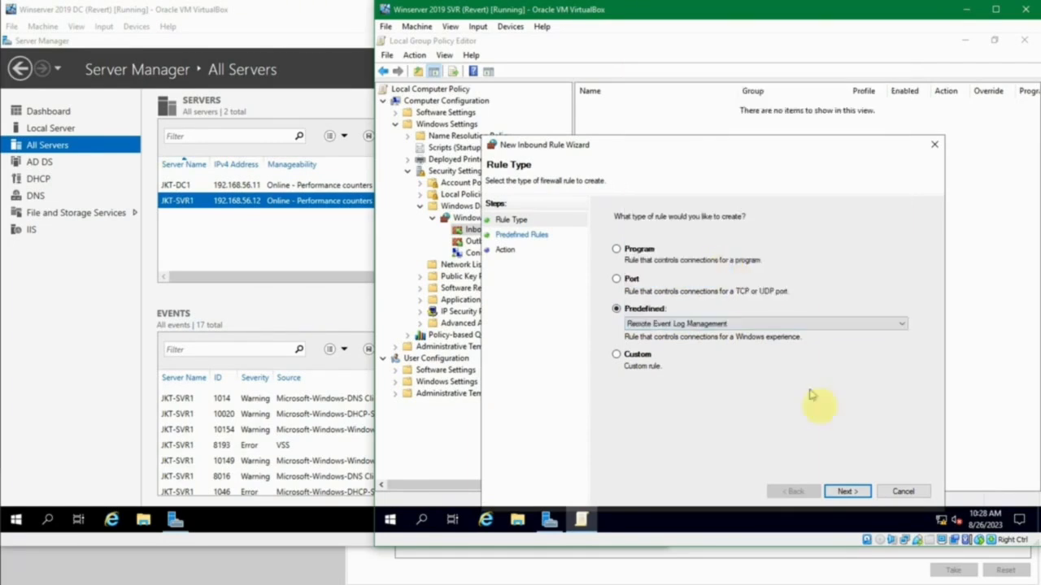
click(845, 492)
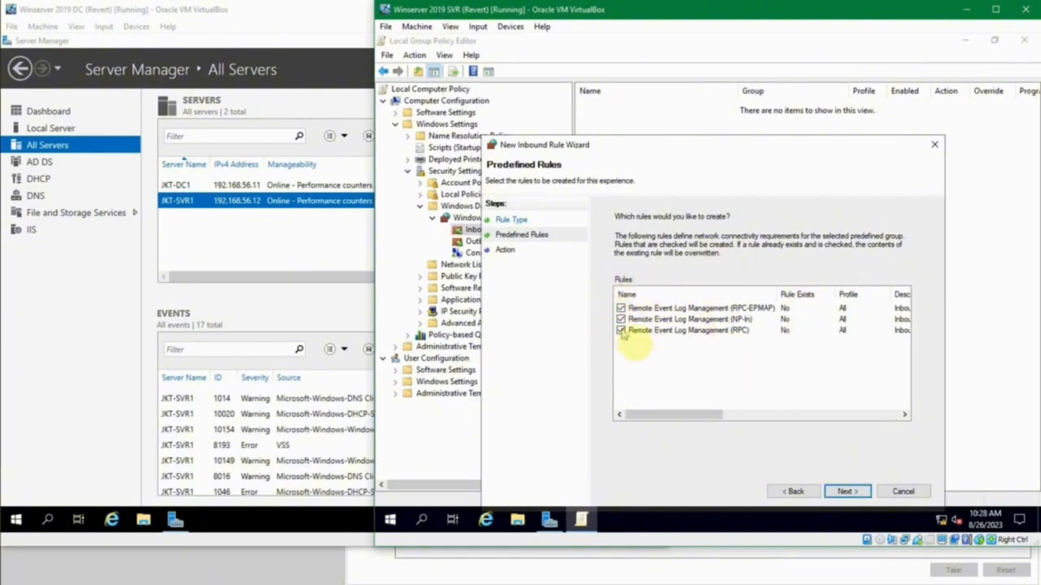
click(854, 492)
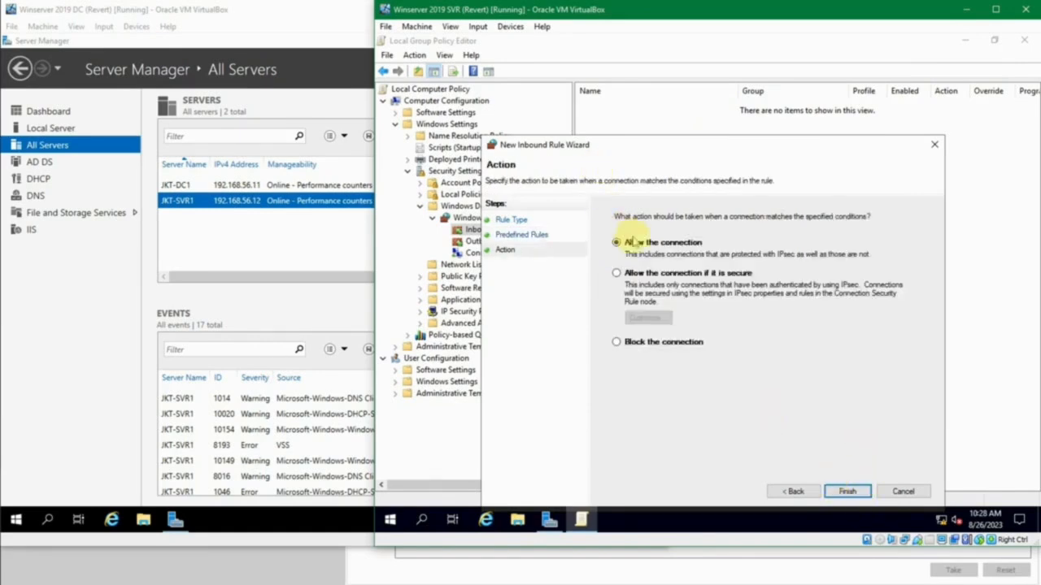
click(847, 492)
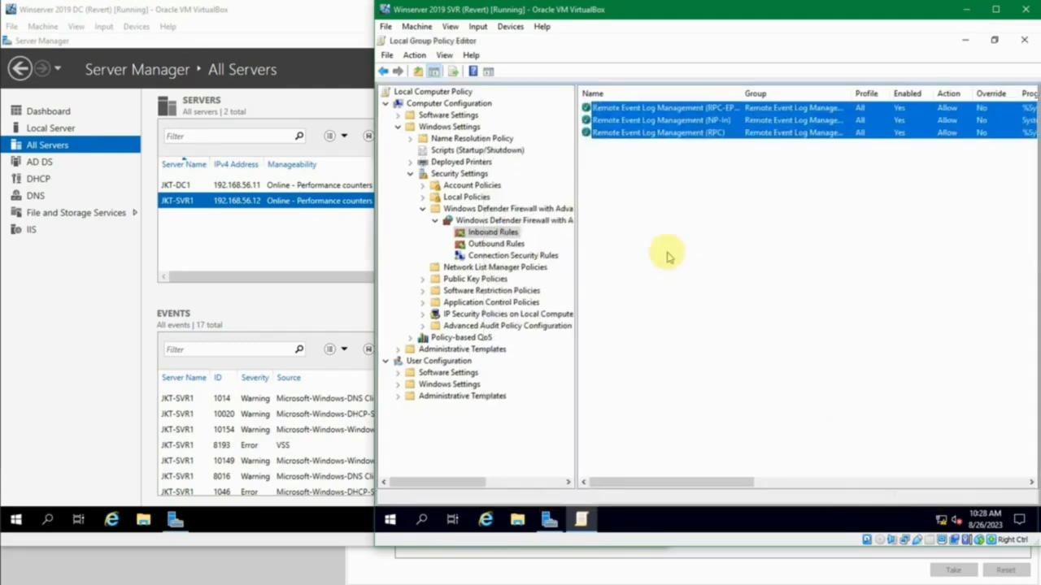
Step: Add an inbound rule from the predefined COM+ Network Access group that allows the connection
right_click(656, 206)
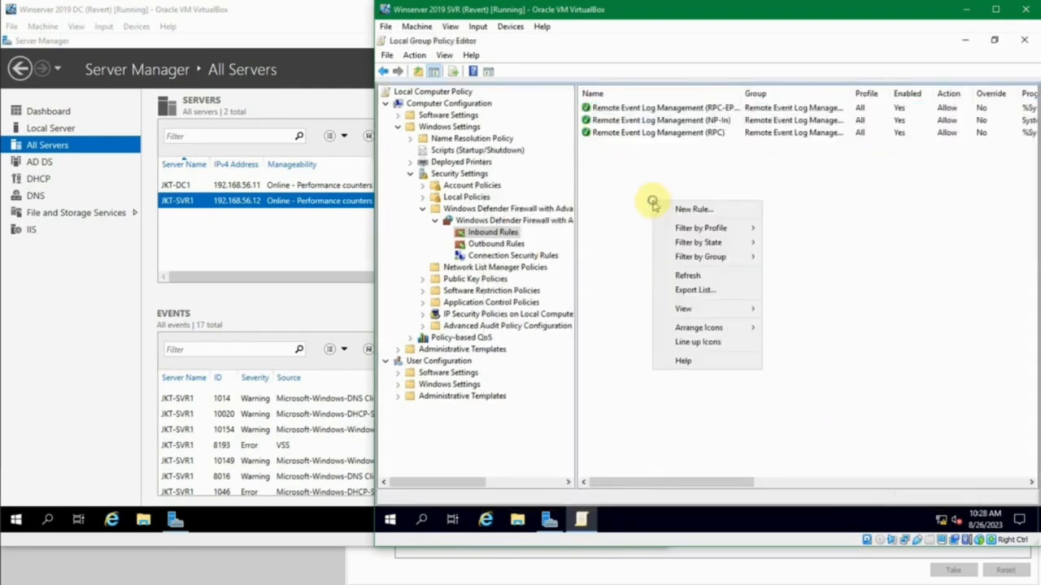
click(671, 210)
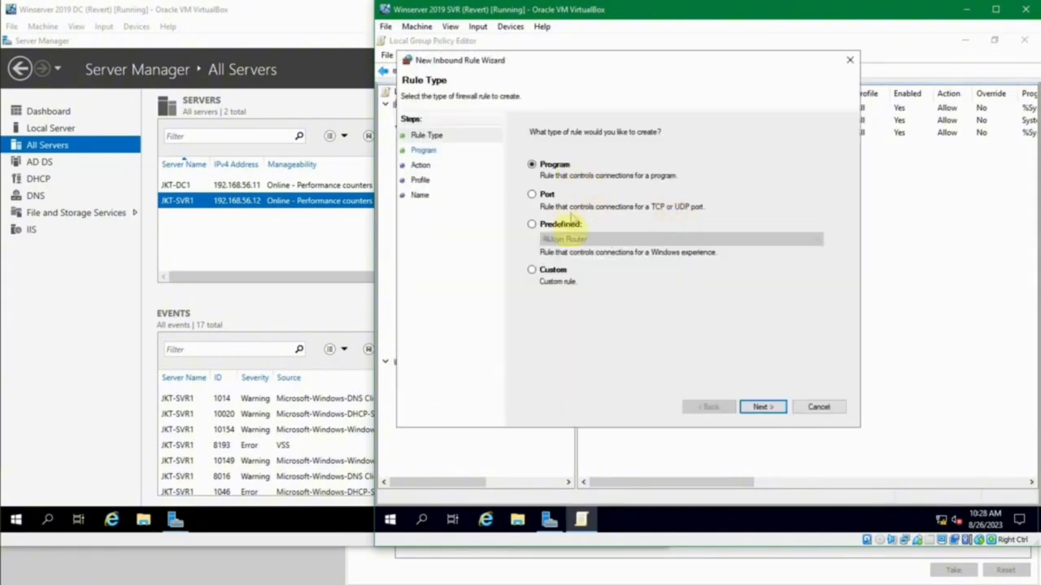
click(564, 224)
click(610, 239)
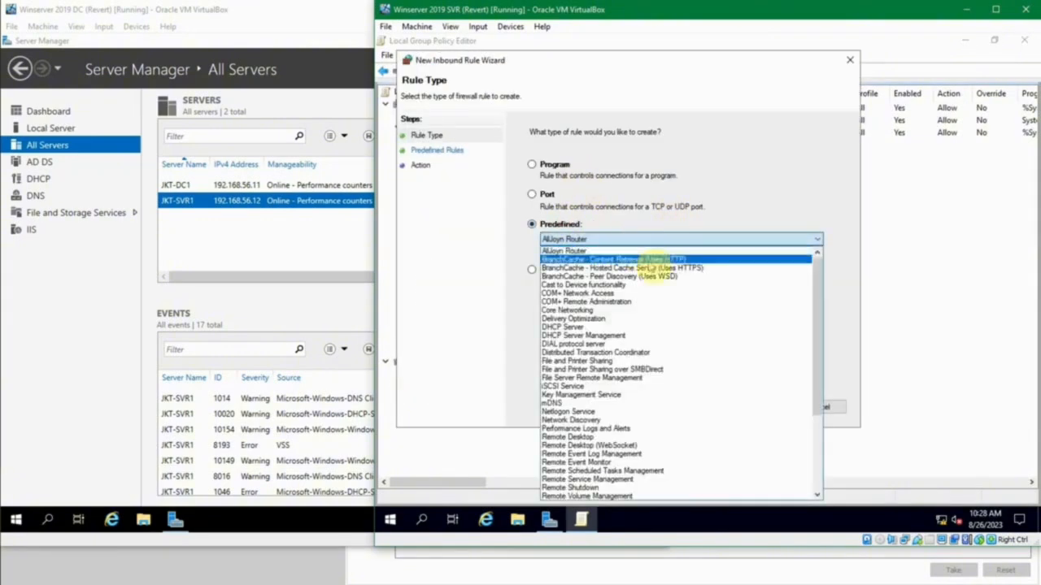
click(654, 295)
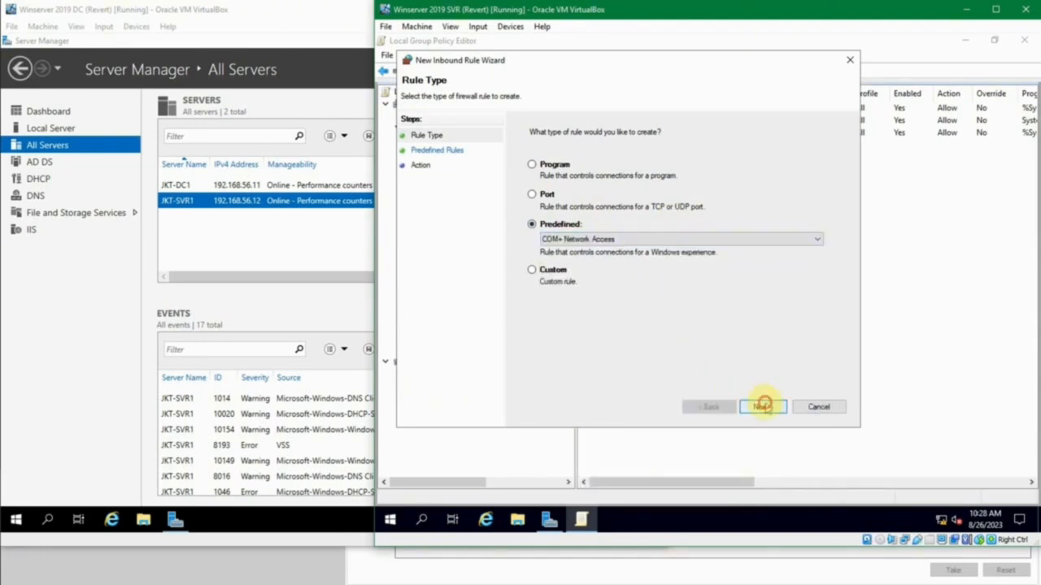
click(762, 406)
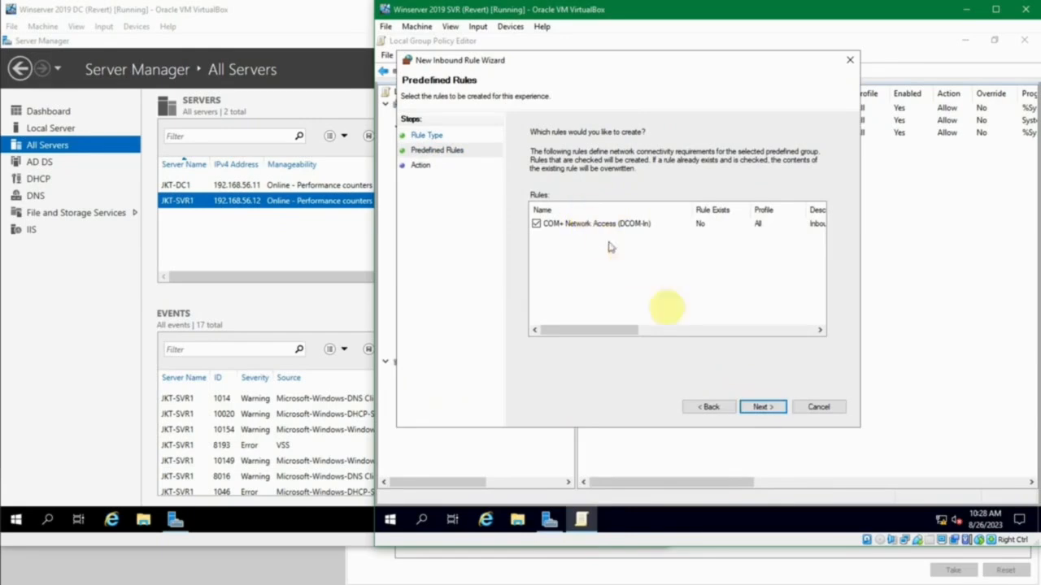
click(763, 406)
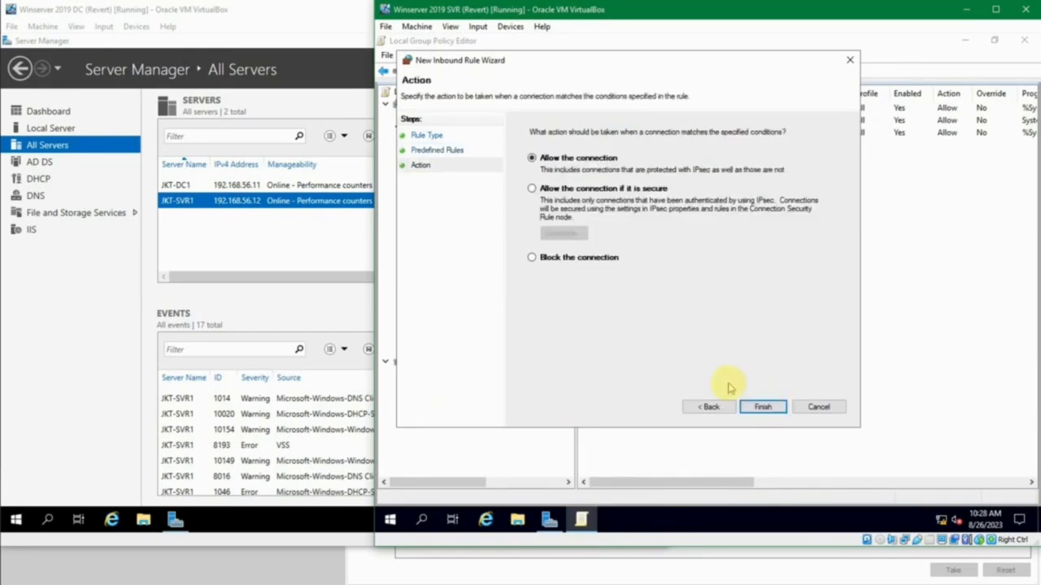
click(764, 407)
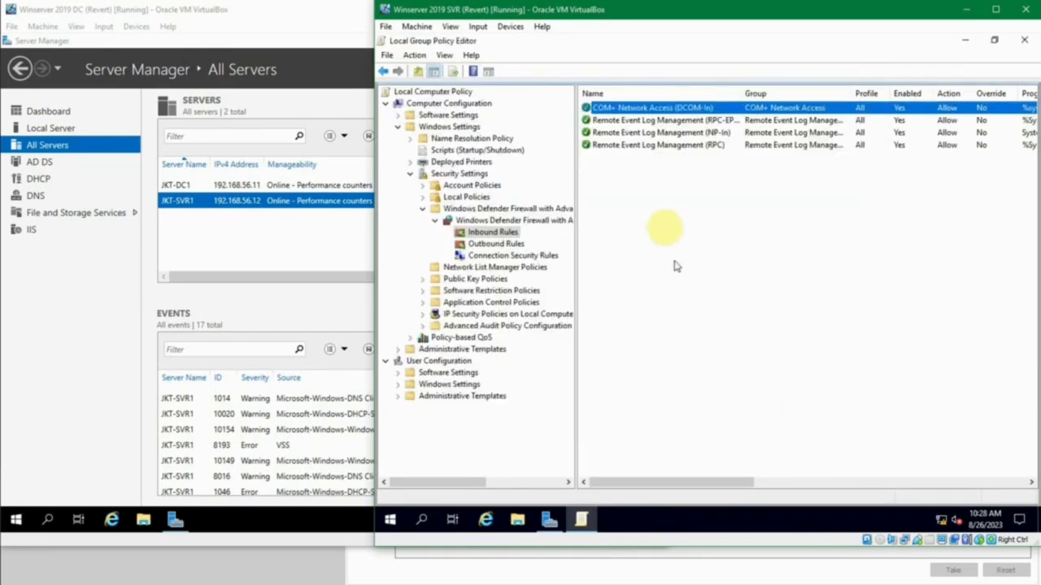
Step: Add an inbound rule from the predefined COM+ Remote Administration group that allows the connection
right_click(641, 188)
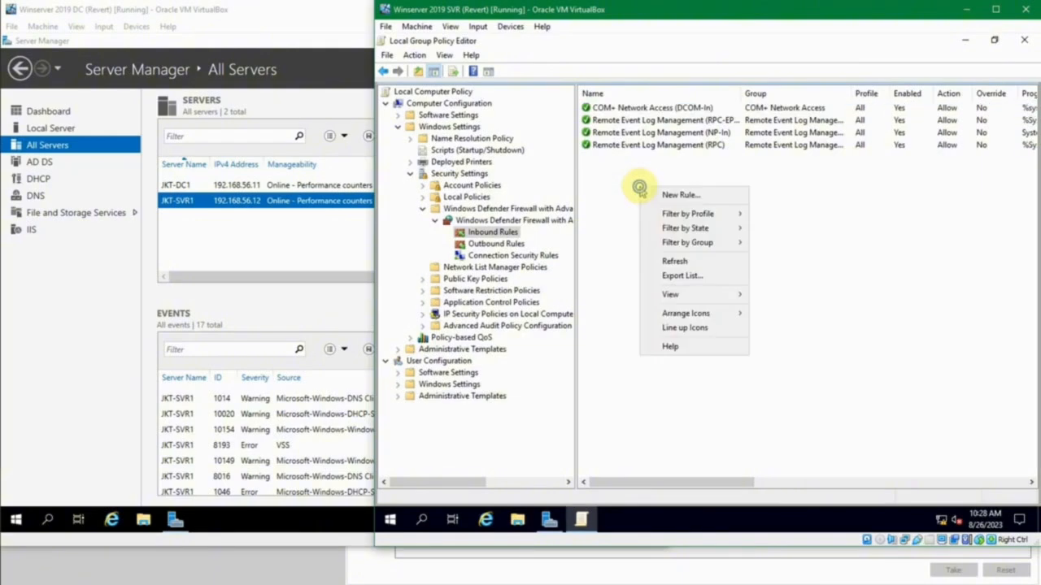
click(686, 195)
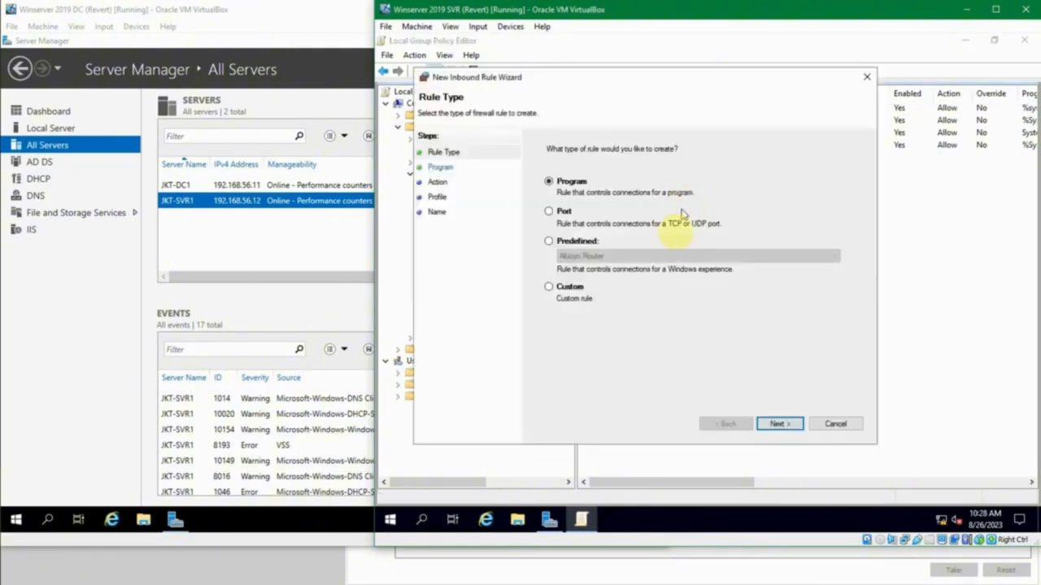
click(594, 240)
click(620, 256)
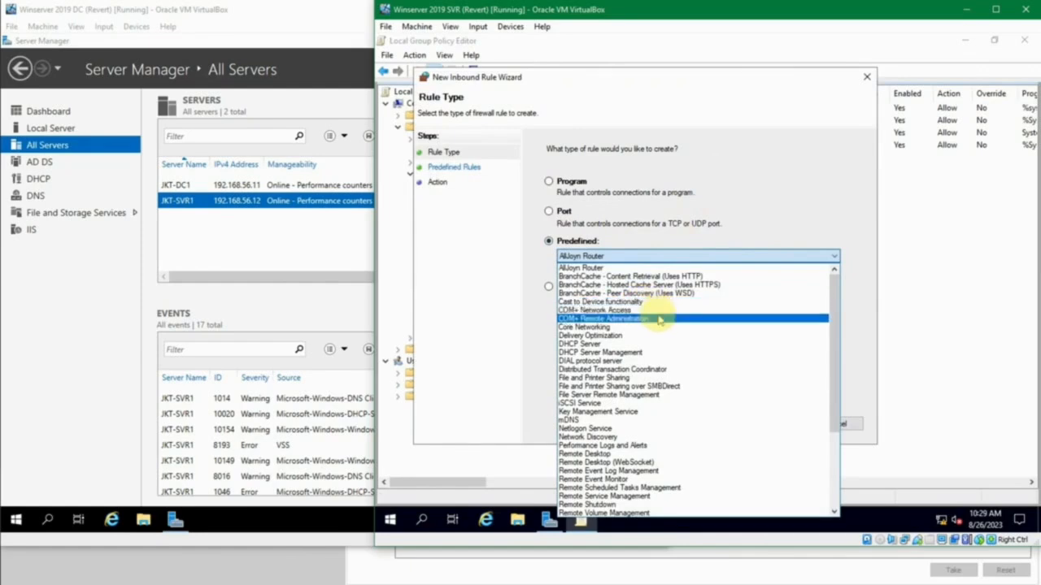
click(659, 318)
click(768, 425)
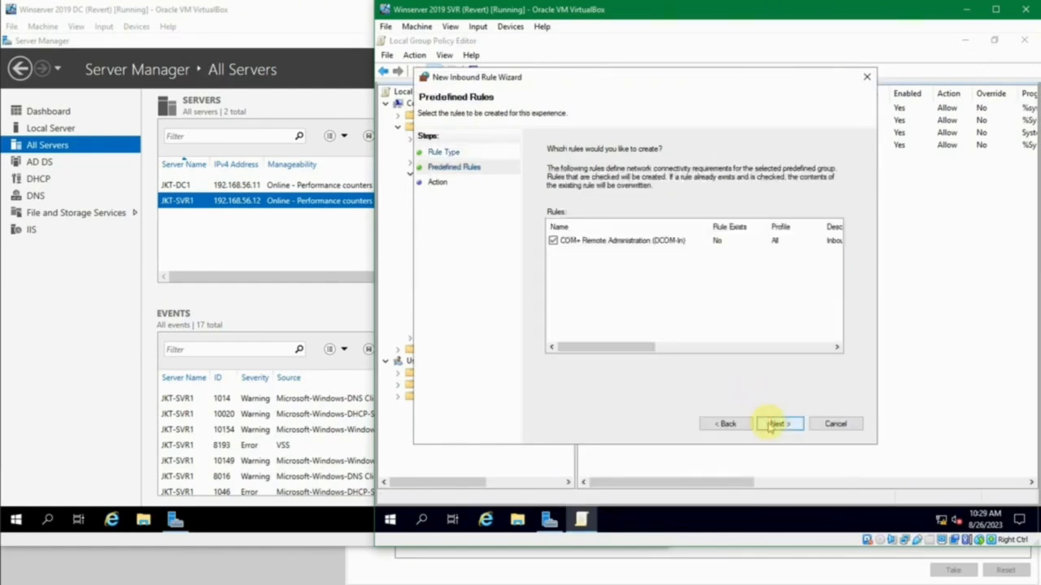
click(768, 425)
click(768, 424)
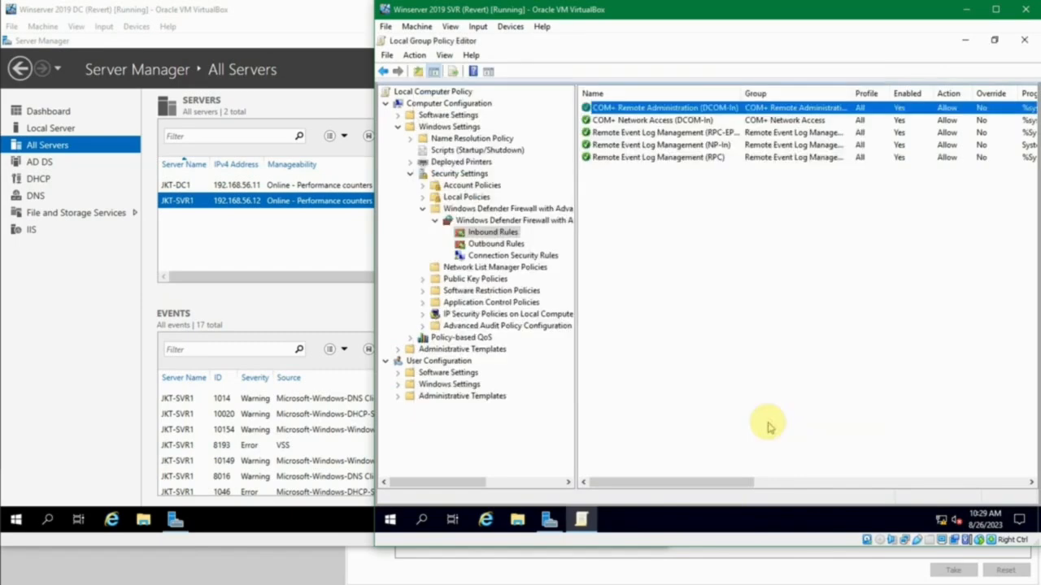
Step: Create inbound rules from the predefined Remote Event Monitor group, keeping both rules selected and allowing the connection
right_click(657, 241)
click(695, 248)
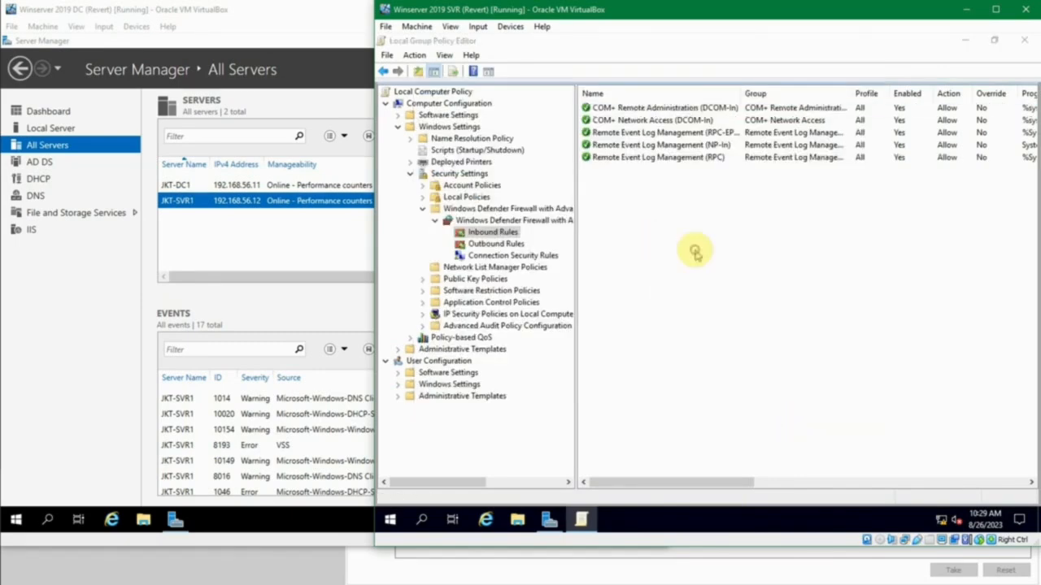
click(602, 259)
click(626, 274)
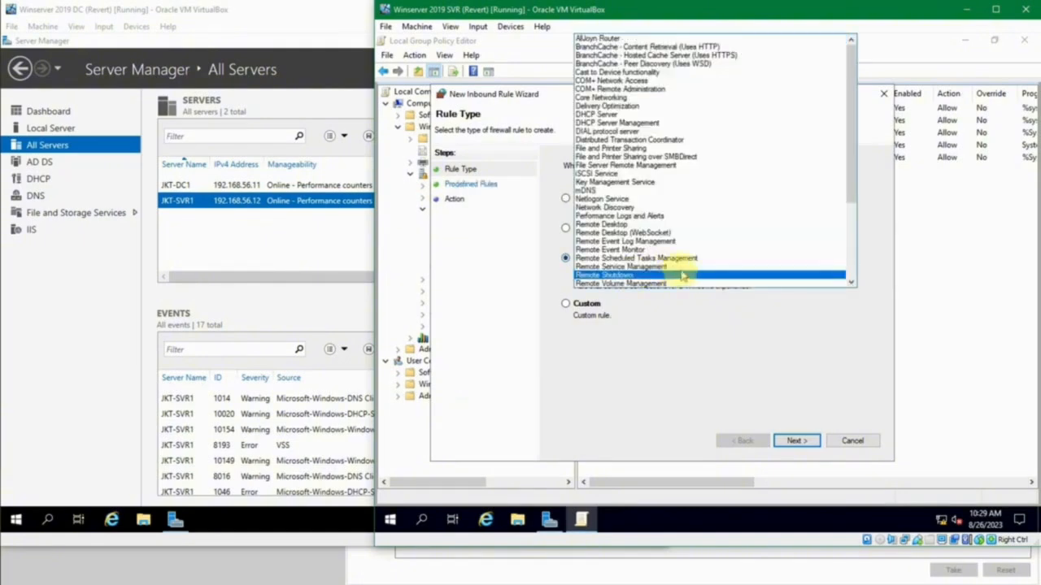
key(Up)
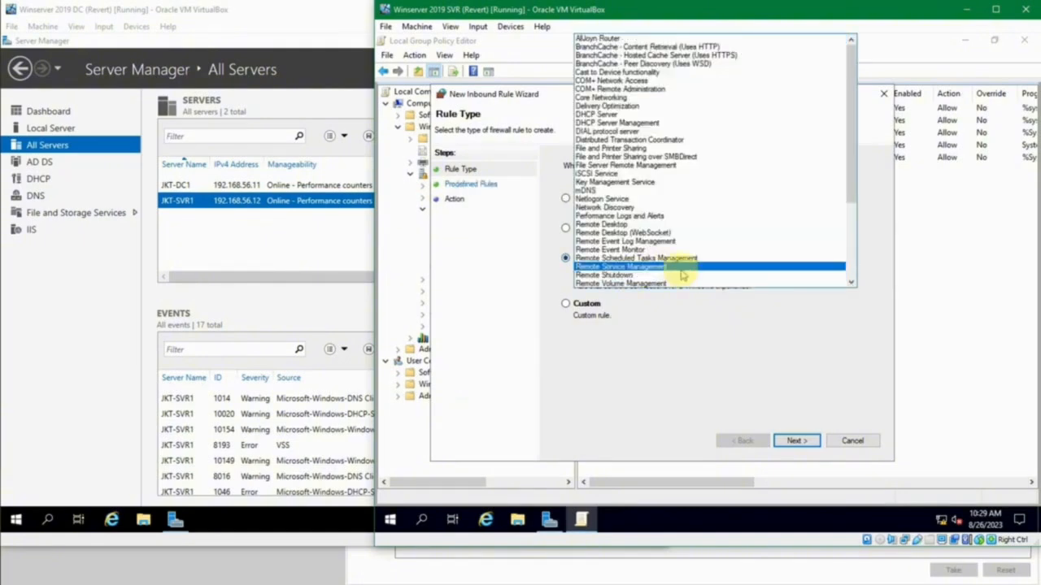
click(723, 251)
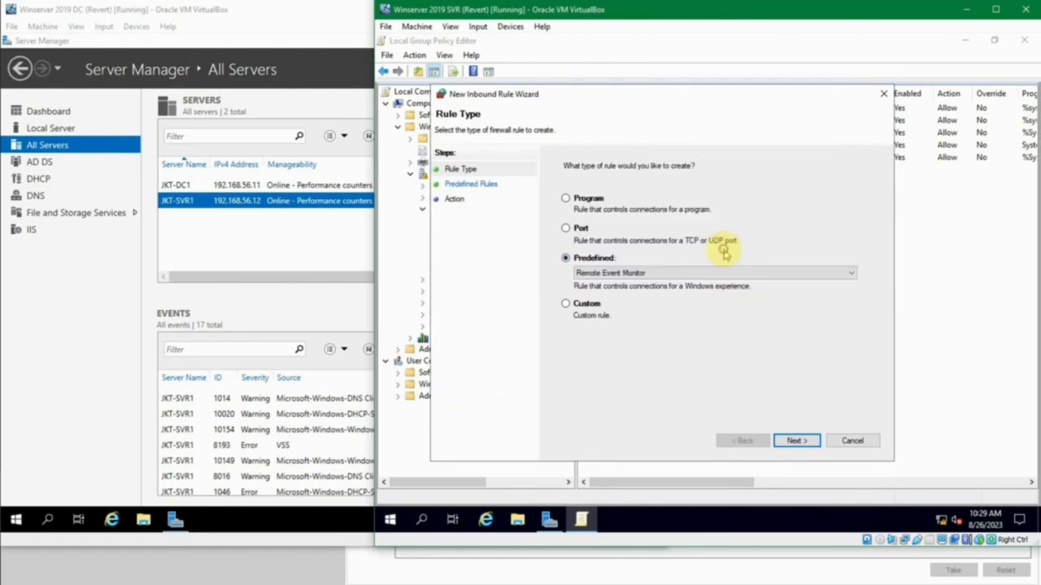
click(789, 439)
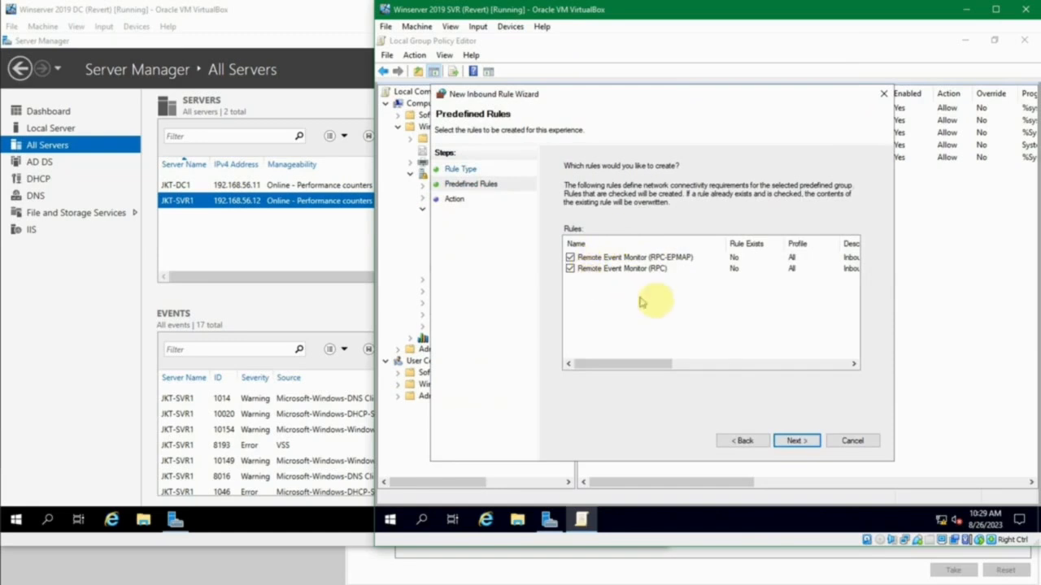
click(792, 441)
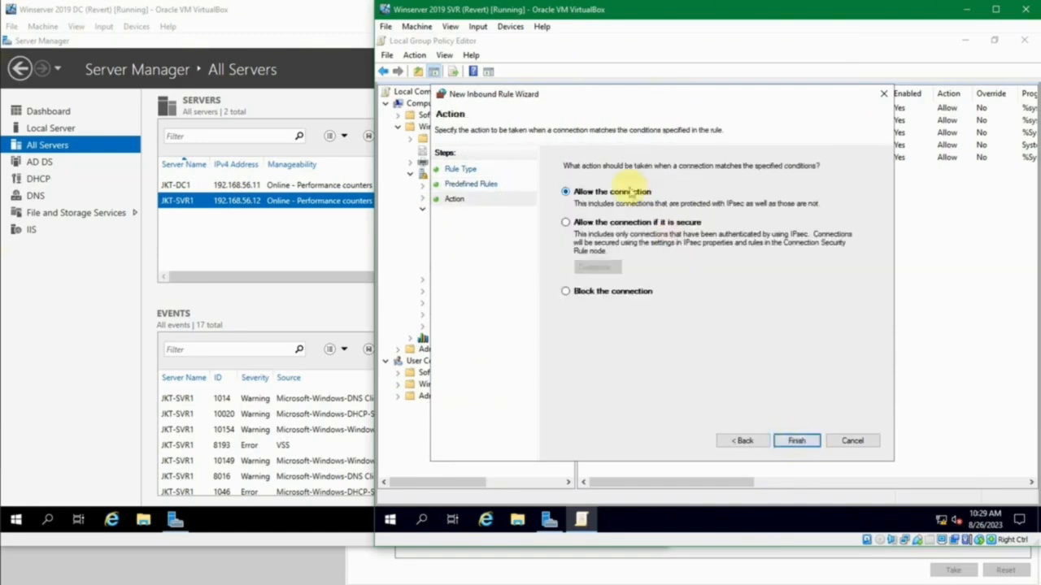
click(795, 440)
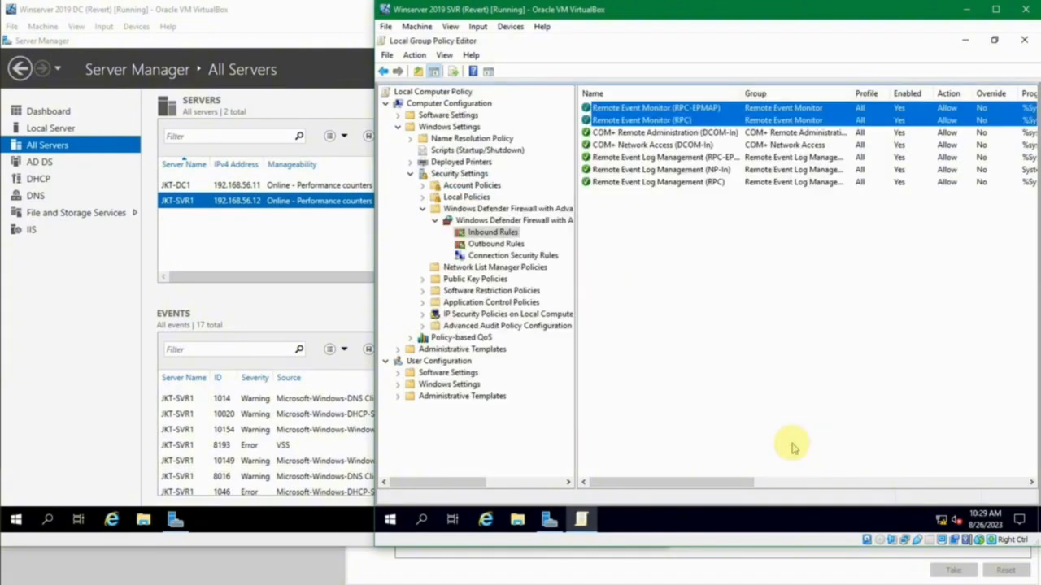
click(829, 404)
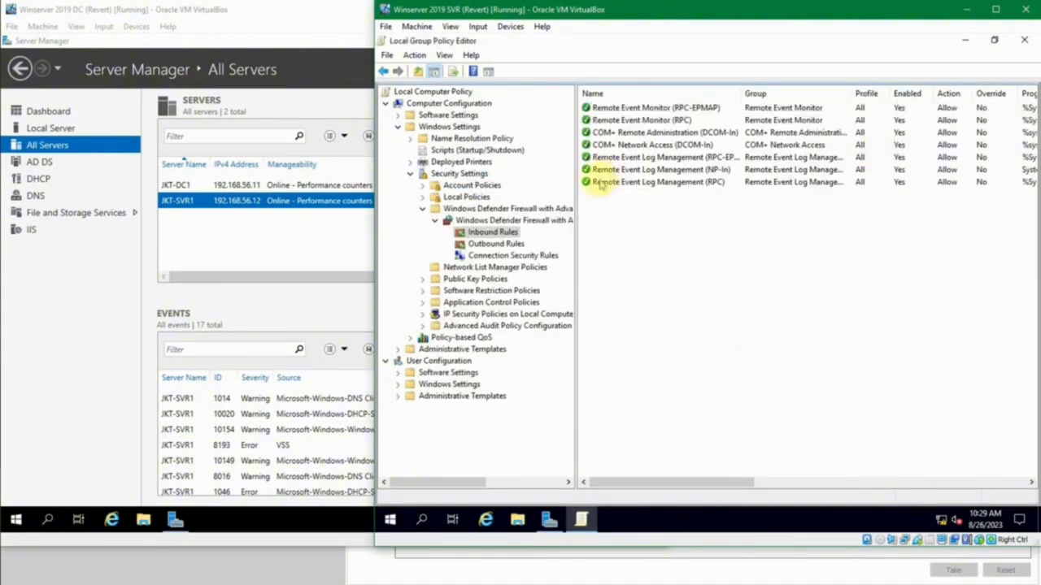
Step: Switch to the domain controller's virtual machine and open Computer Management for JKT-SVR1 from the server list
click(244, 231)
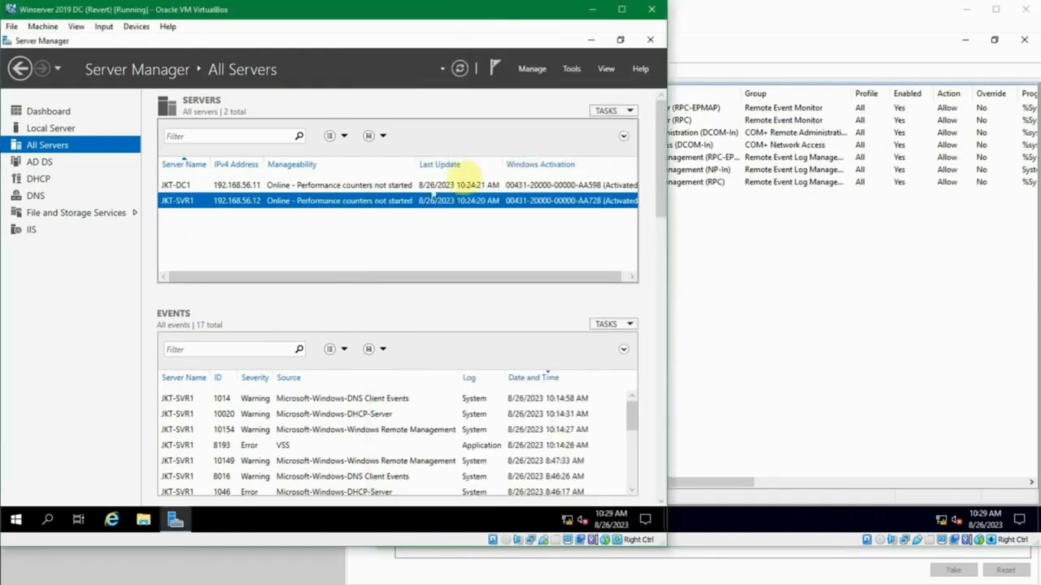
click(216, 524)
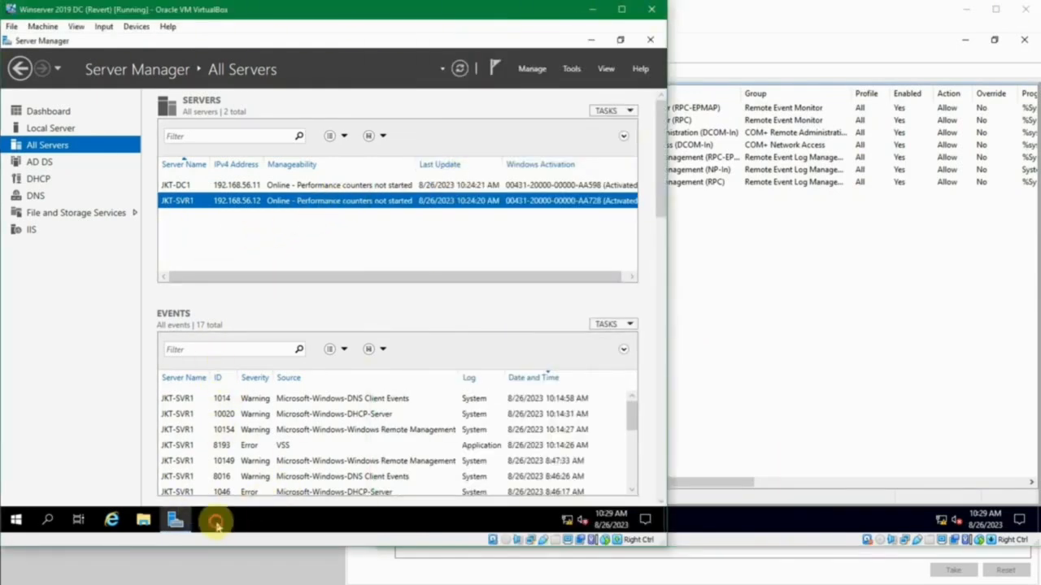
right_click(297, 209)
click(360, 243)
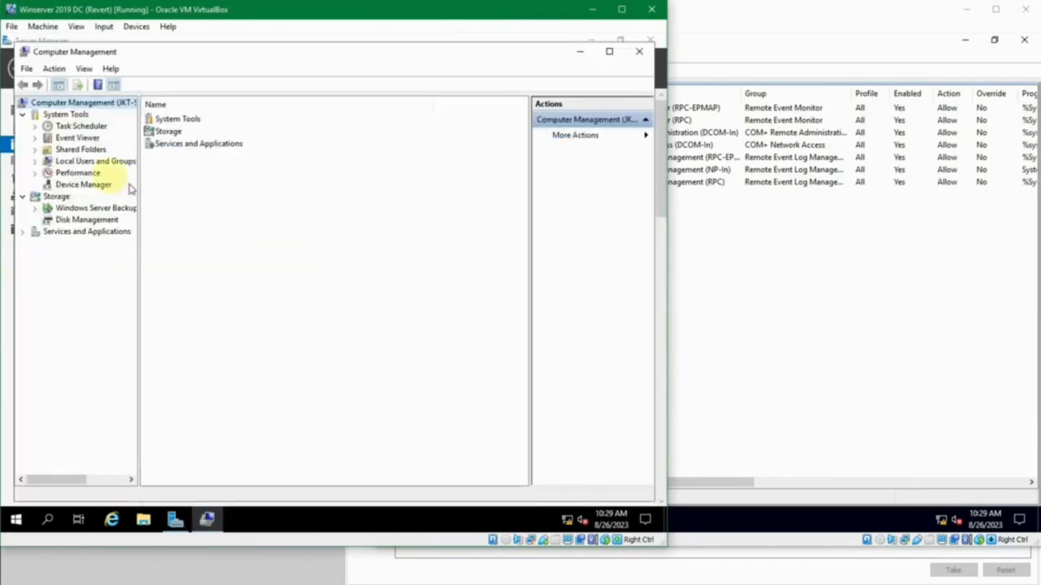
Step: Expand JKT-SVR1's Event Viewer with its Custom Views, Server Roles and Windows Logs, and view the Application log
click(36, 139)
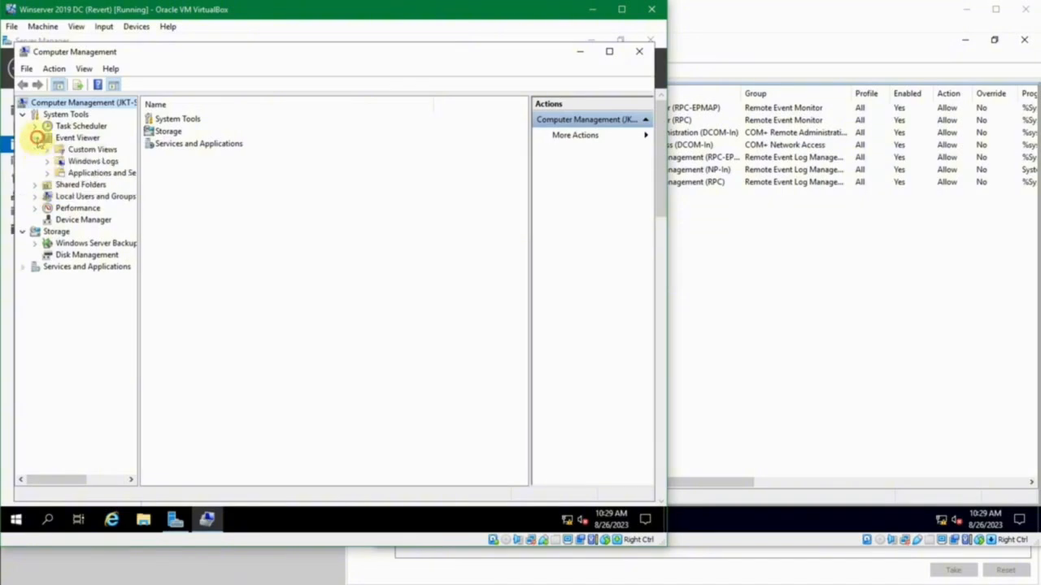
click(48, 151)
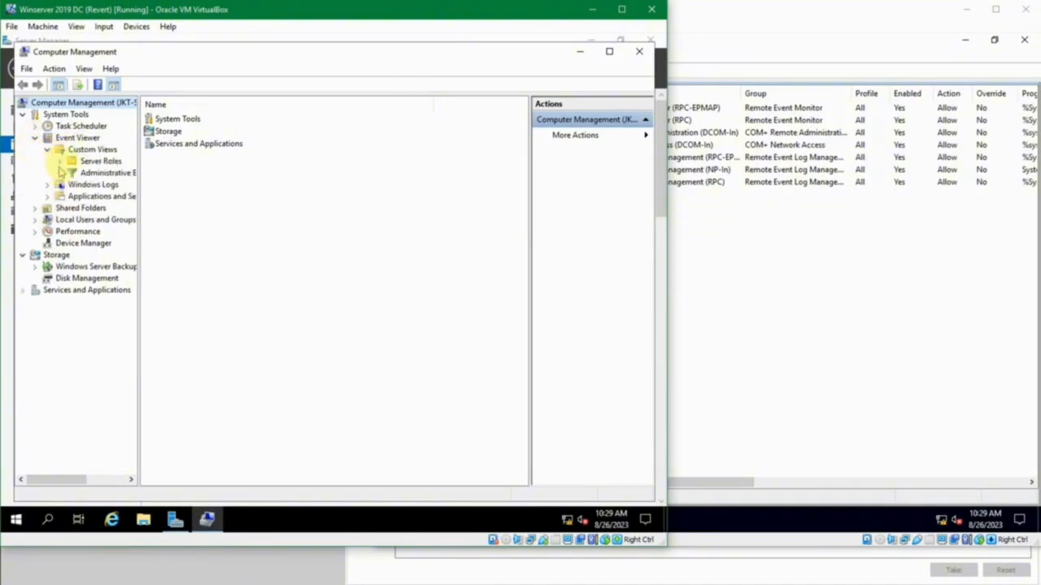
click(60, 162)
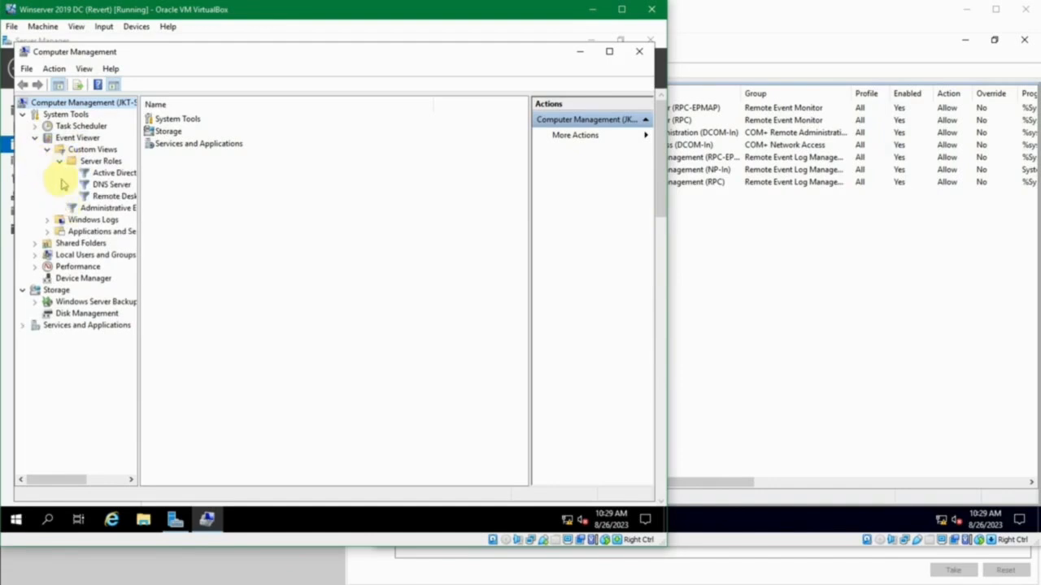
click(49, 220)
click(82, 234)
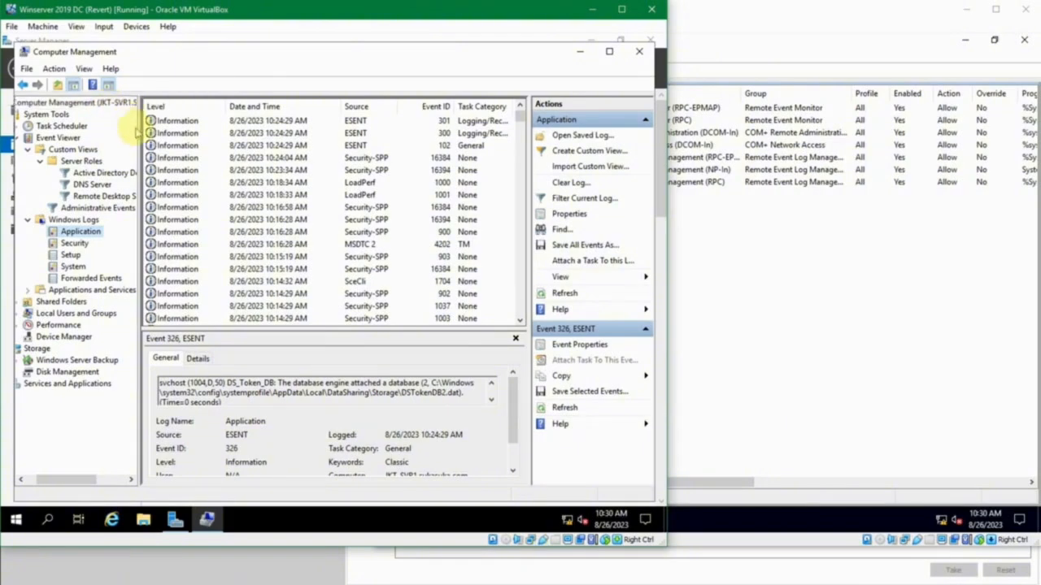
Step: Widen the console tree and read the details of ESENT events 102 and 300 in the Application log
drag(136, 128, 162, 132)
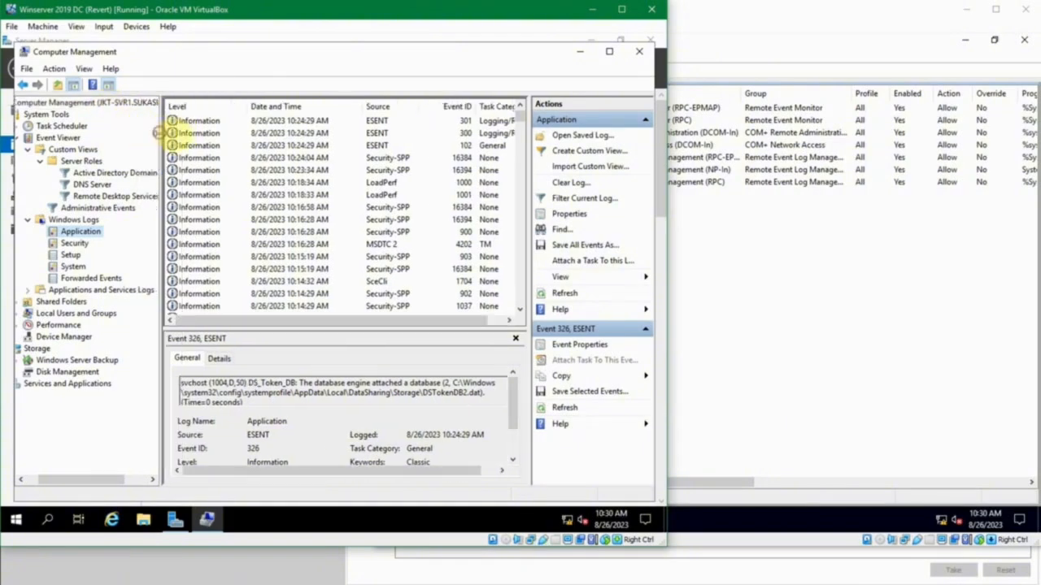
click(236, 145)
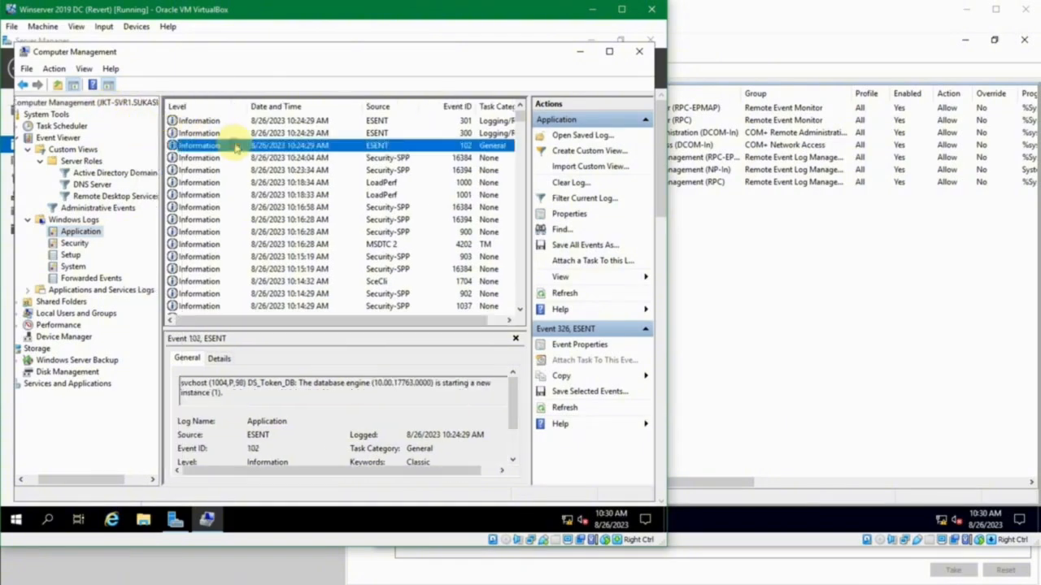
click(286, 133)
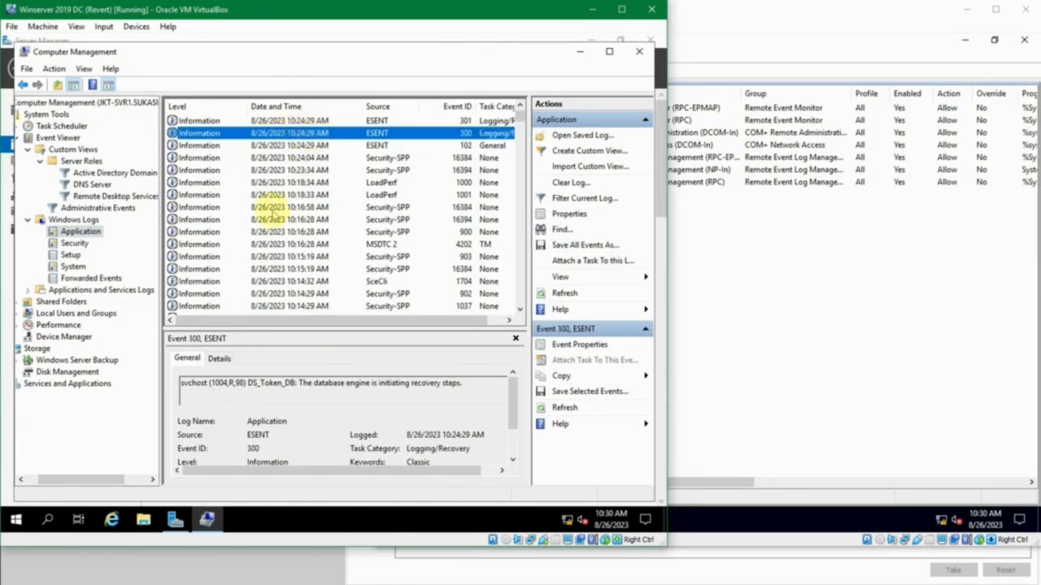
scroll(273, 216, up, 1)
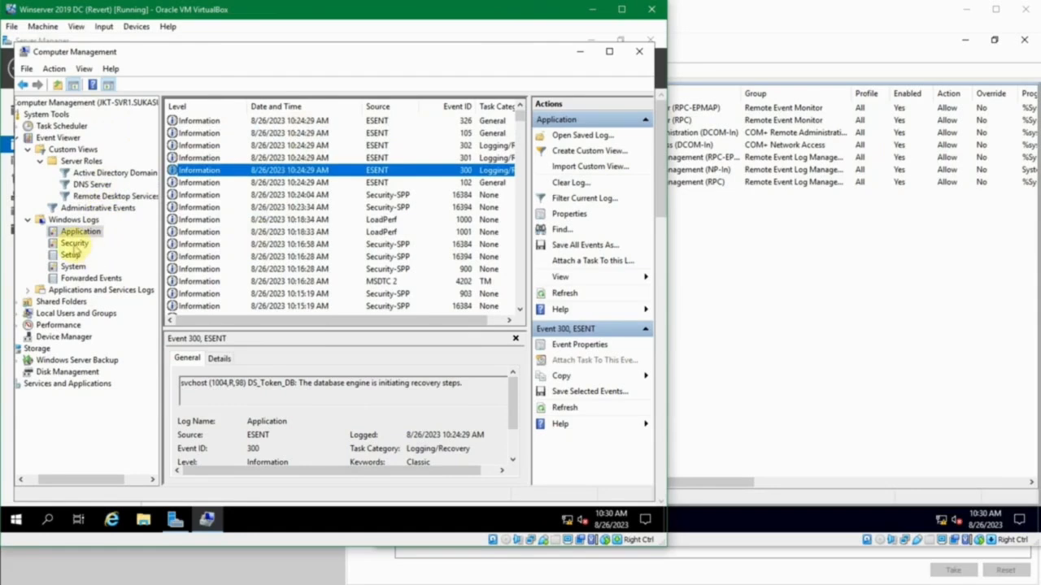
Step: View JKT-SVR1's Security, Setup and System logs in turn
click(74, 243)
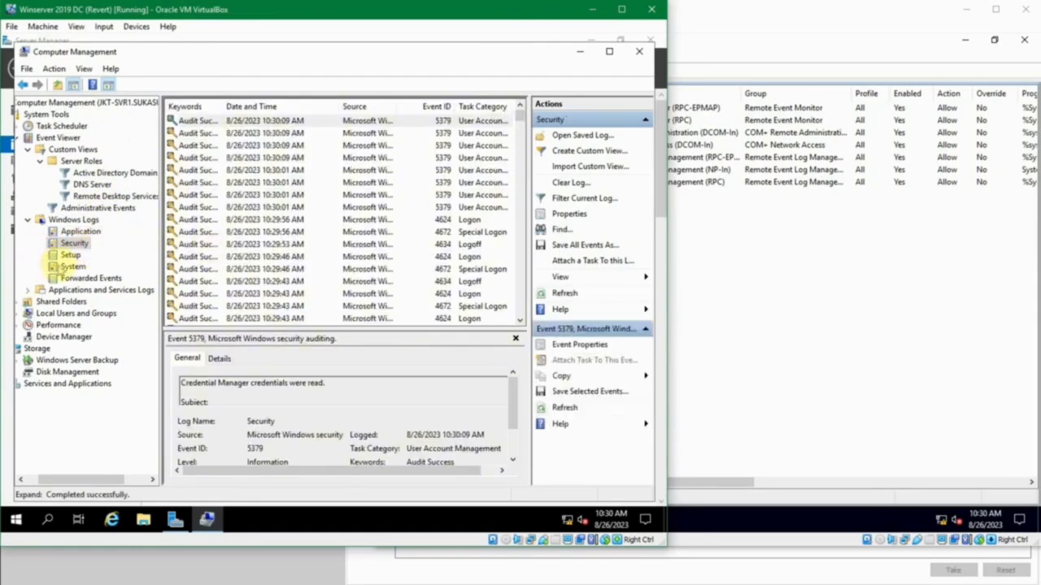
click(71, 255)
click(73, 267)
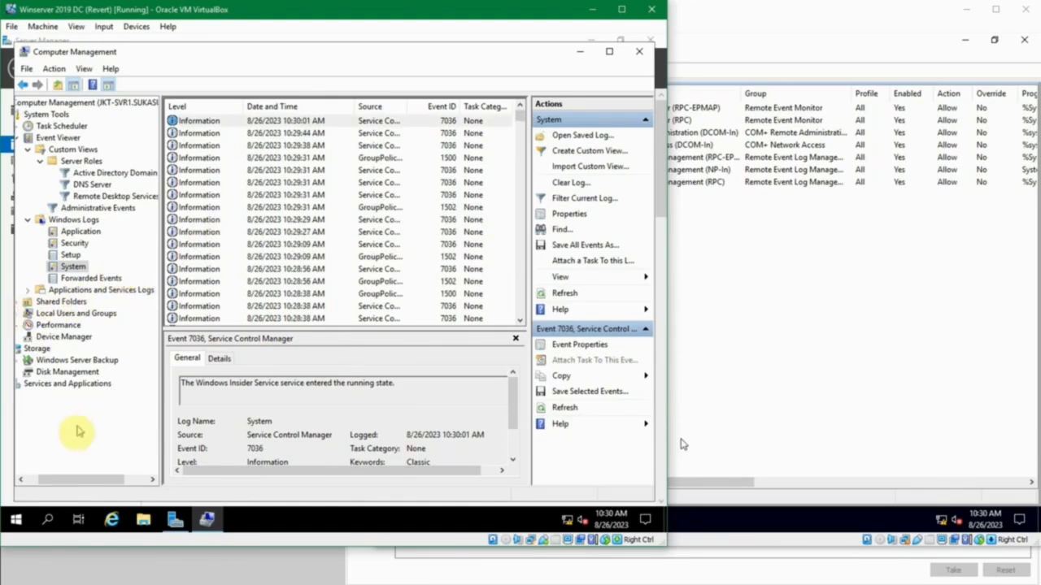
Step: Expand Local Users and Groups in the console tree and open the Performance overview
drag(81, 479, 19, 480)
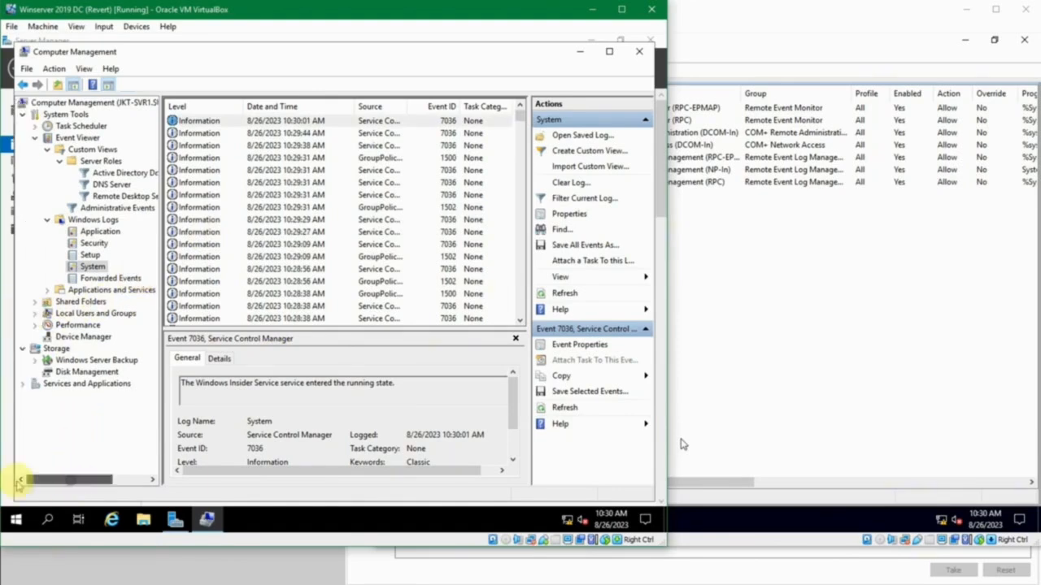
click(34, 313)
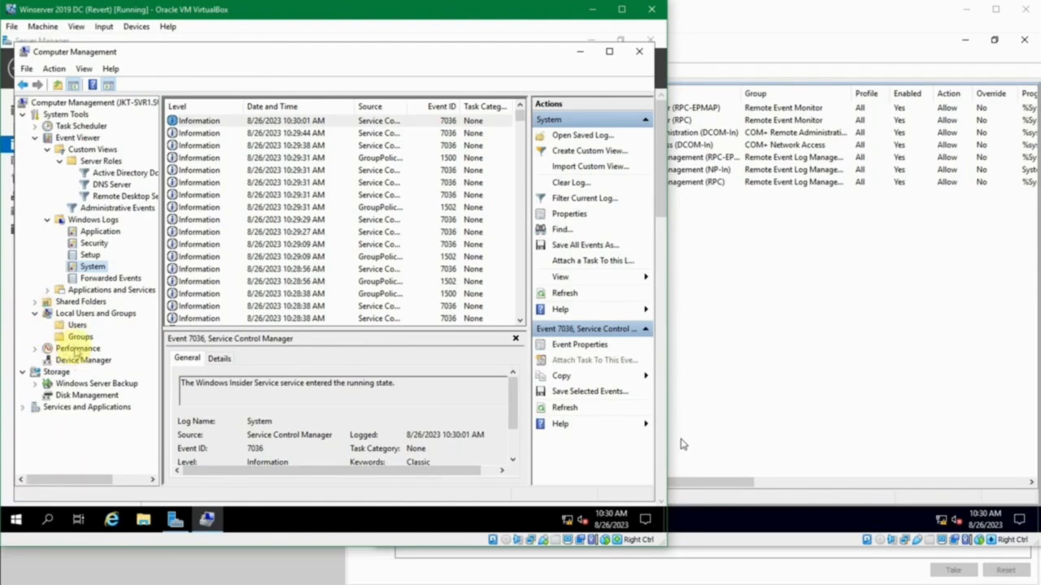
click(77, 349)
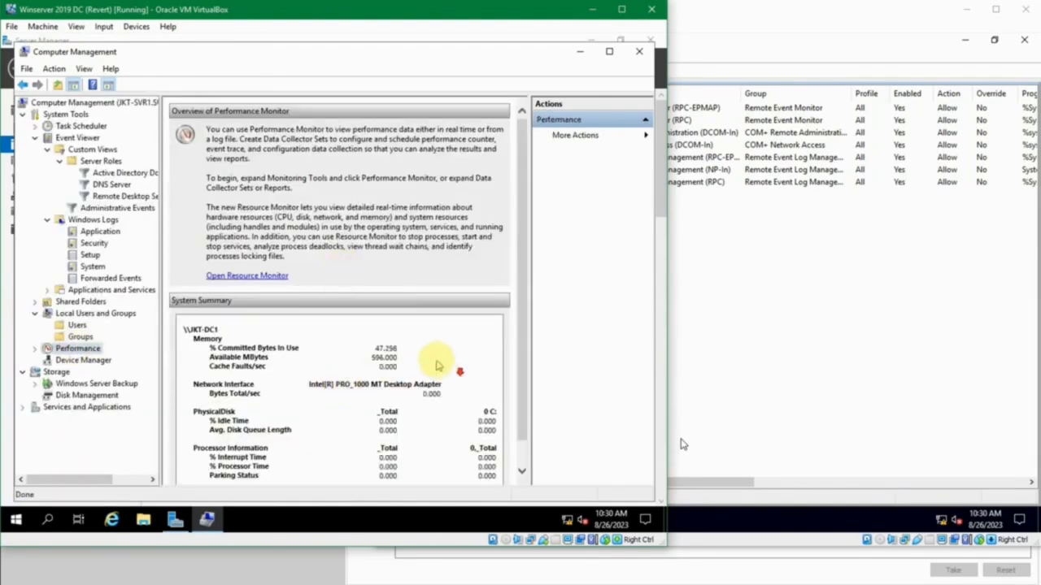
Step: Examine the memory, physical disk and processor counters in the Performance System Summary
click(280, 384)
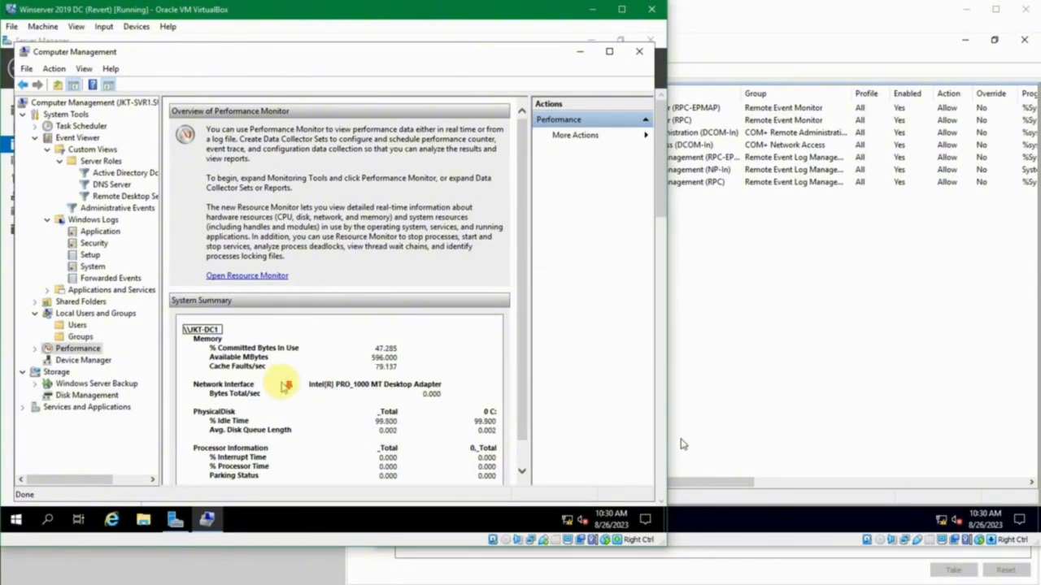
drag(523, 411, 520, 460)
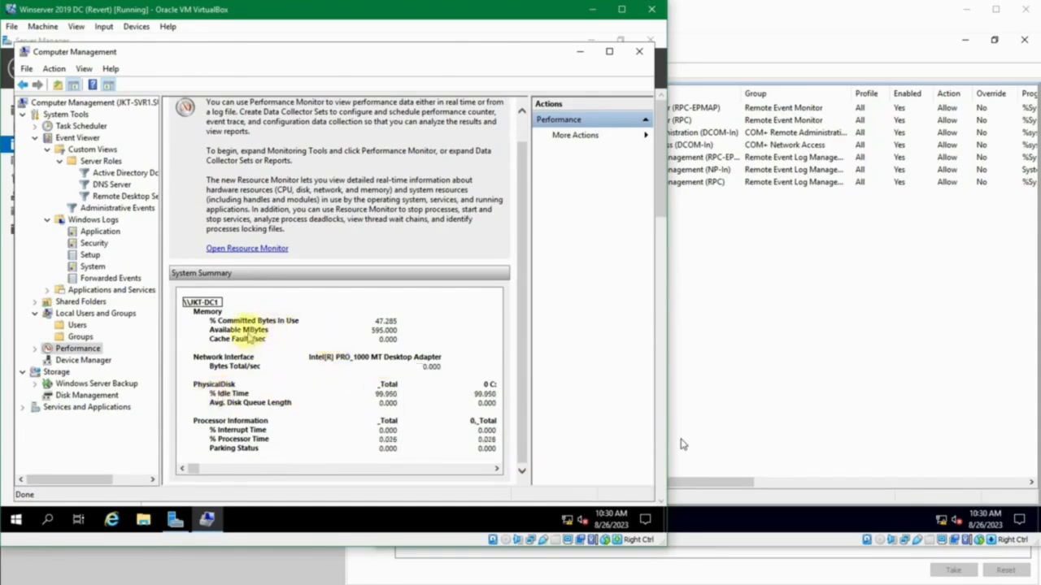
click(243, 330)
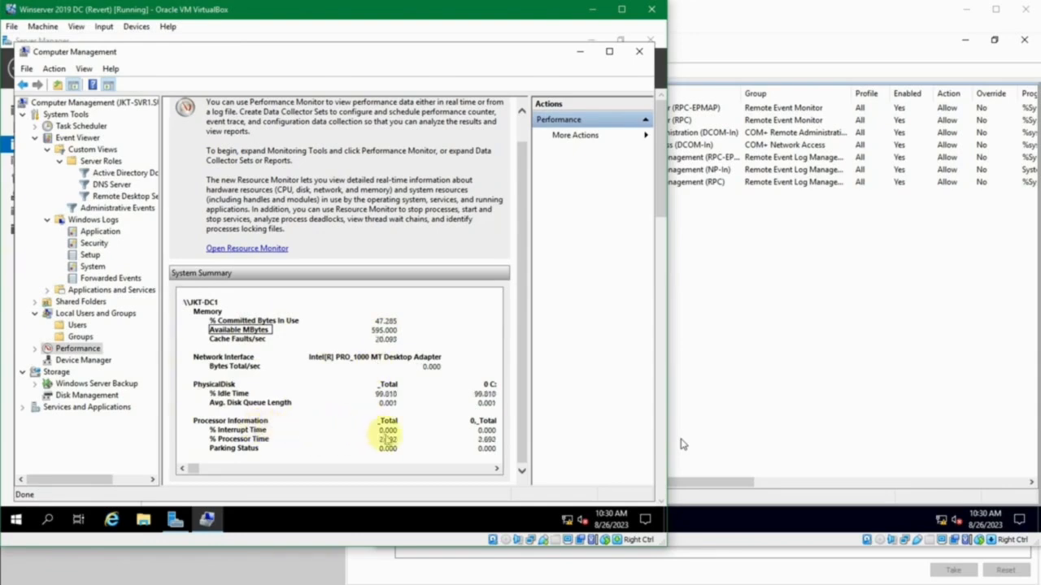
click(243, 431)
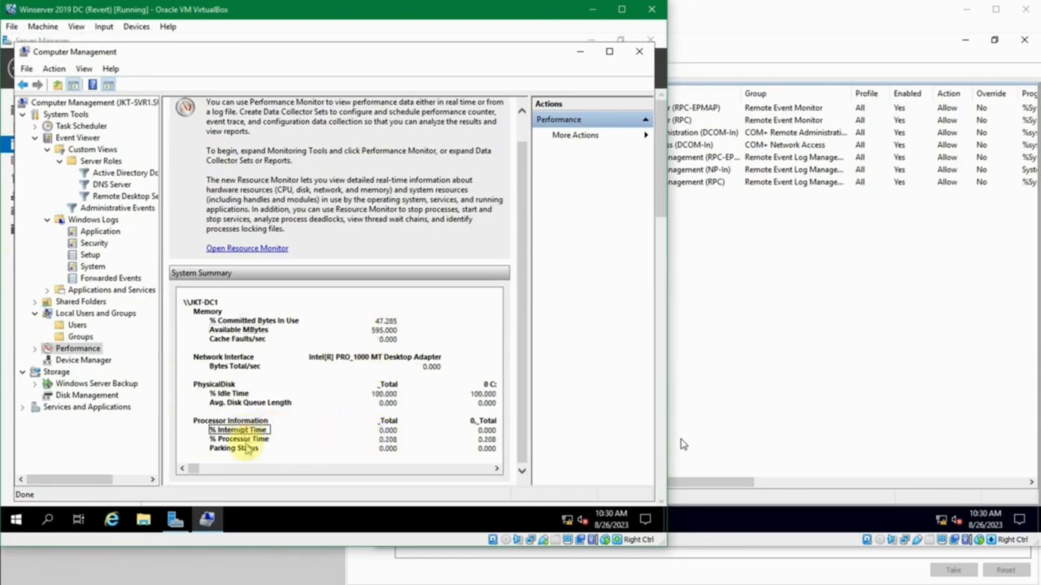
click(246, 448)
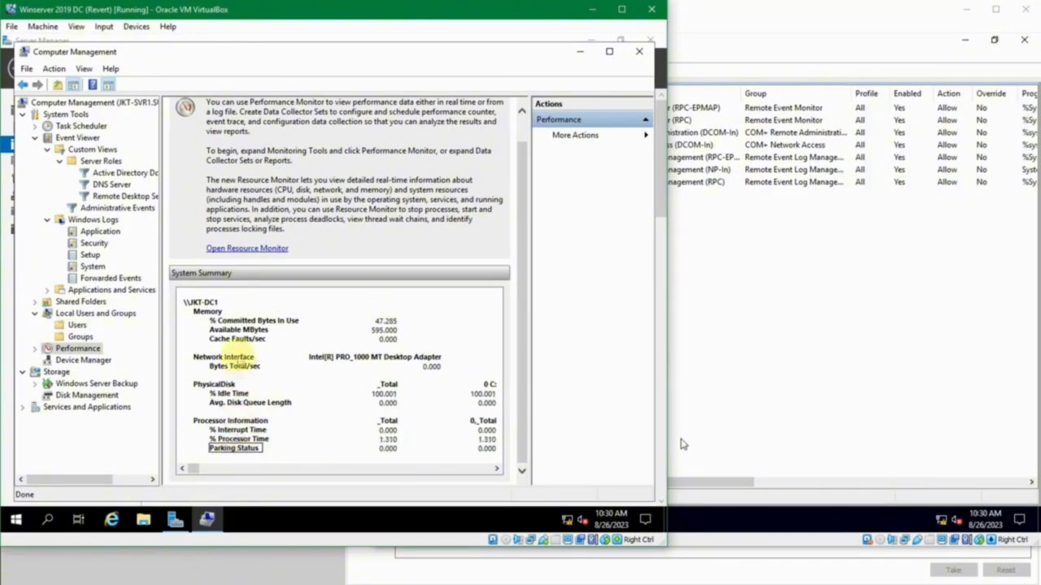
click(239, 330)
click(240, 439)
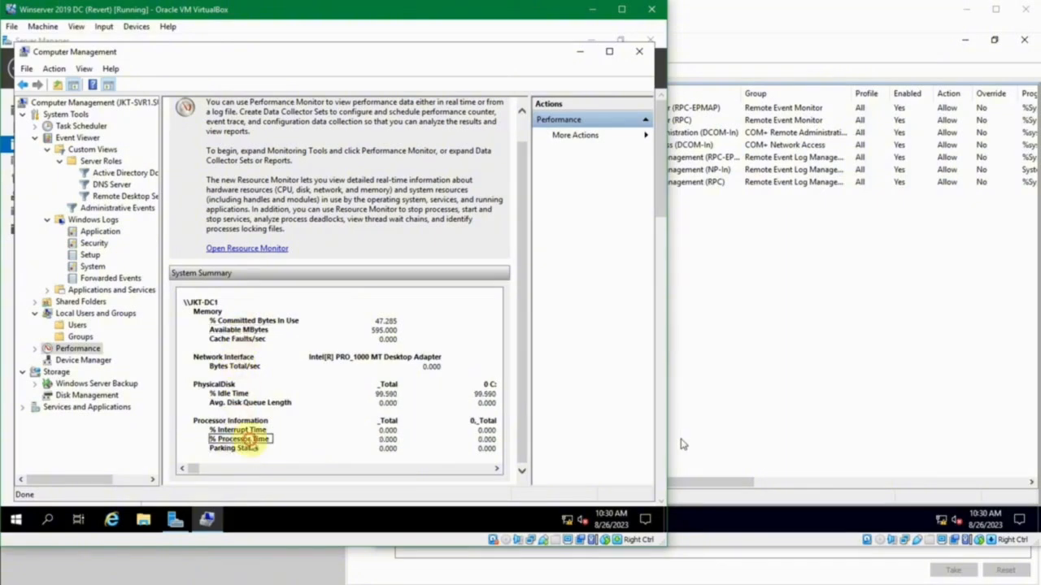
click(245, 404)
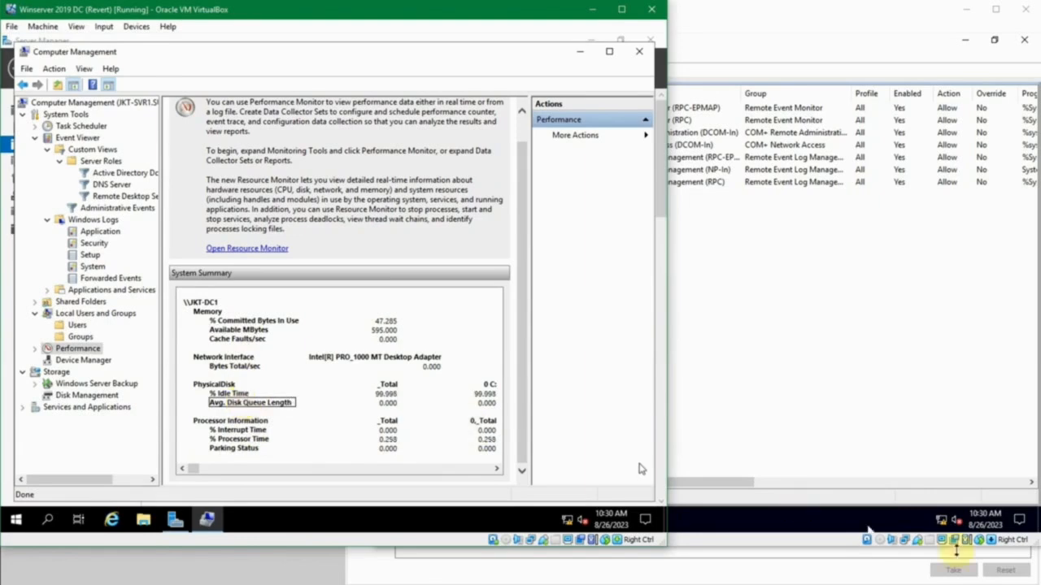
click(968, 582)
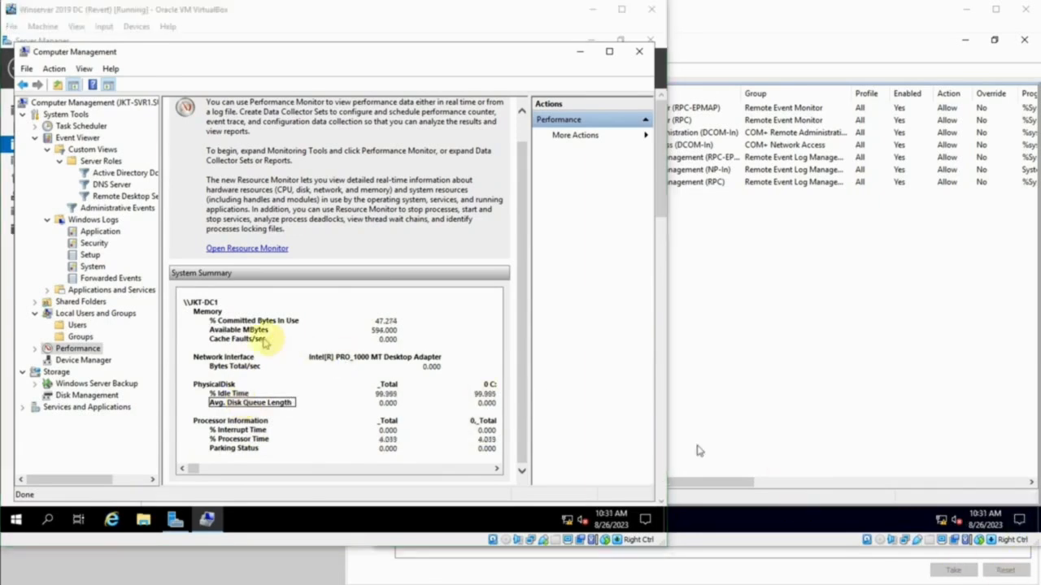
Step: Try to open Device Manager for JKT-SVR1, and close Computer Management
click(83, 361)
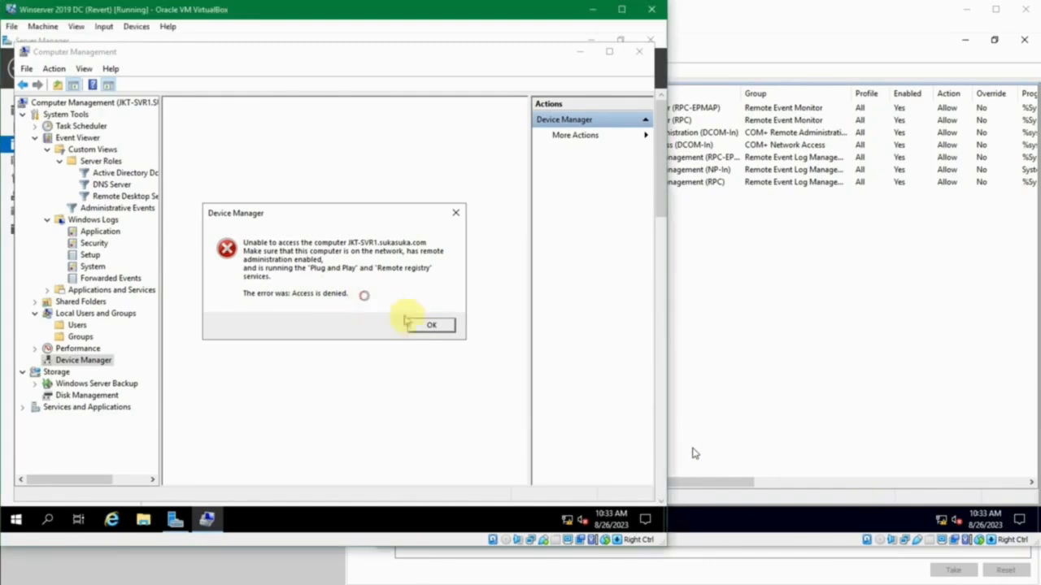
click(413, 326)
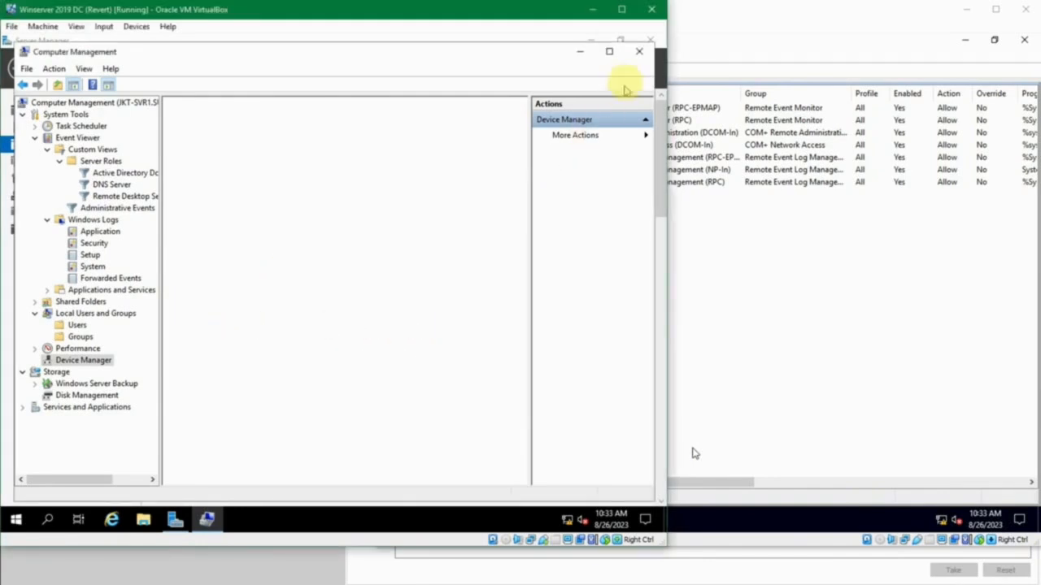
click(634, 60)
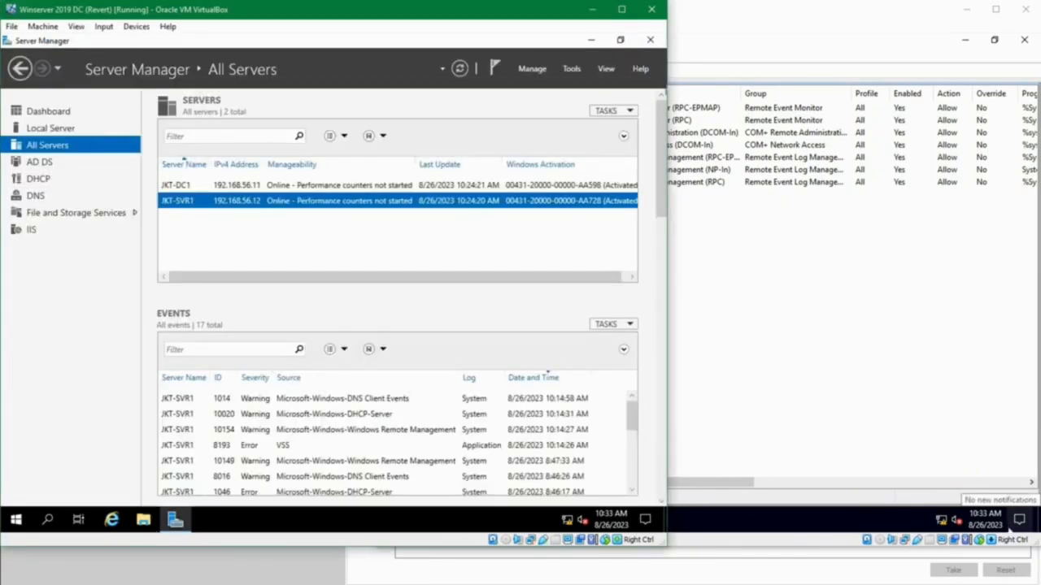
click(486, 243)
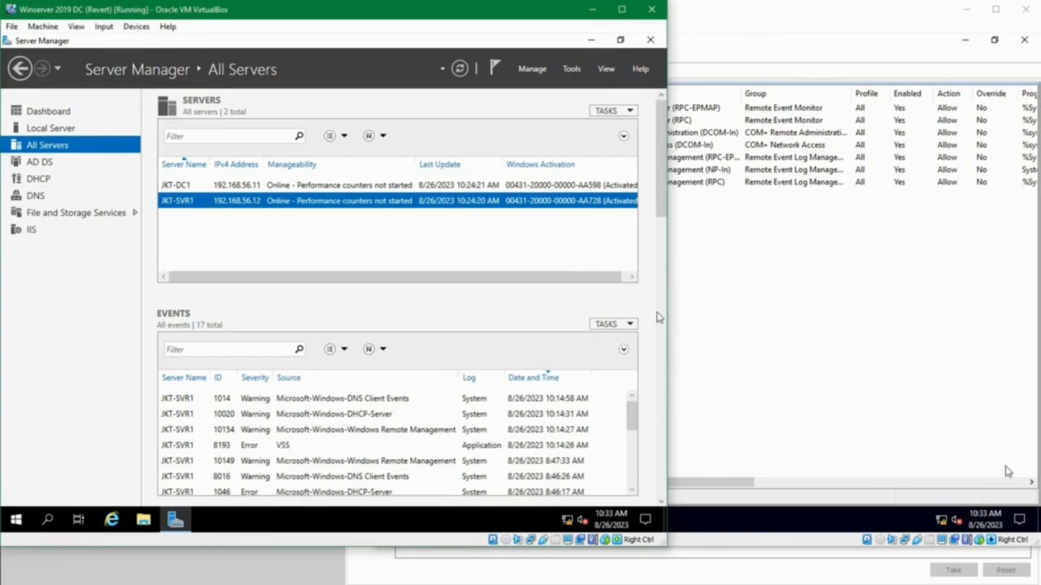
click(549, 254)
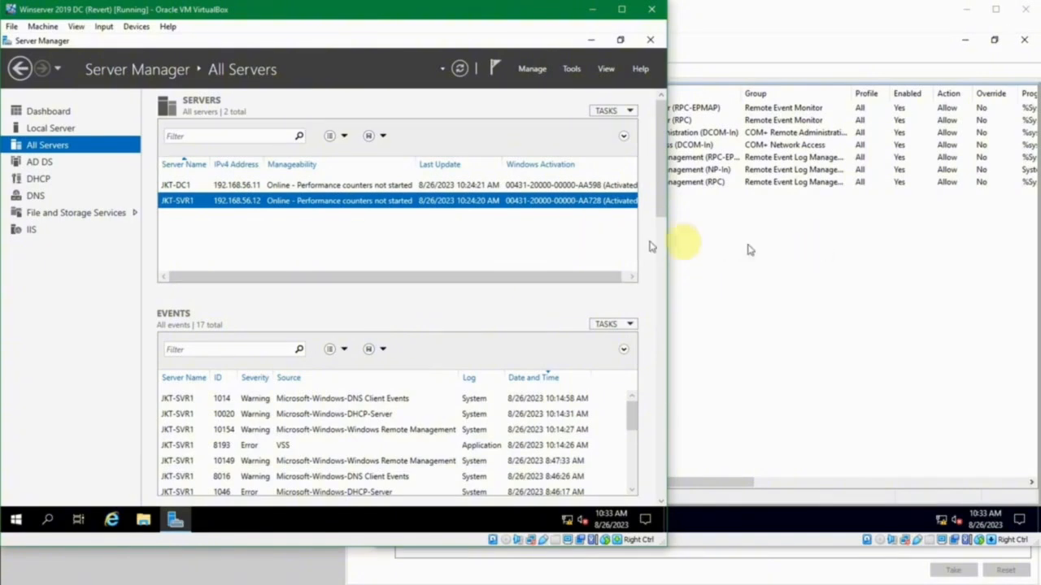
click(829, 243)
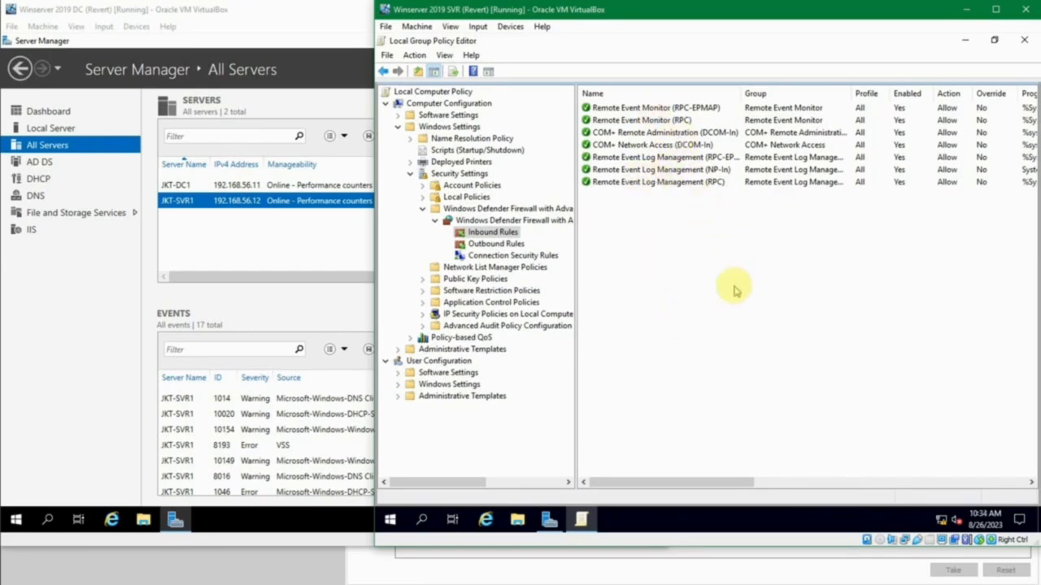
click(246, 227)
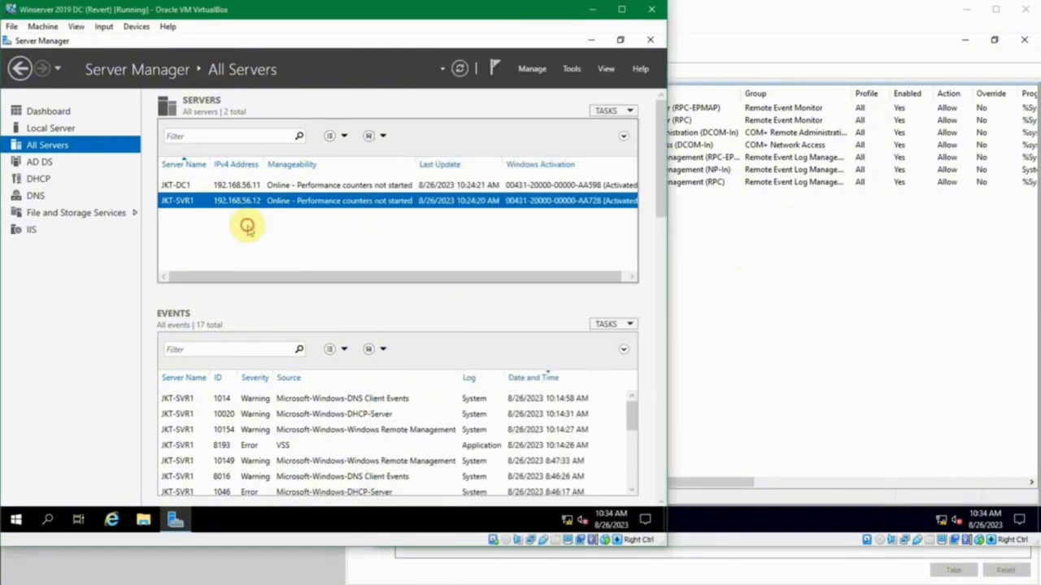